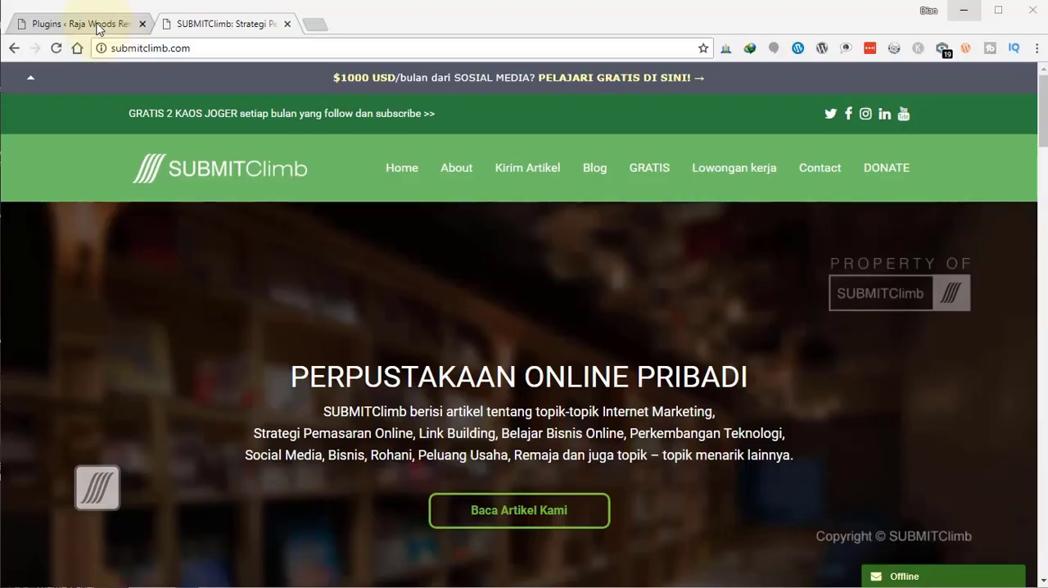
# Search for "wordpress seo by yoast" among the new plugins available for the Raja Woods Rental site.
pyautogui.click(98, 23)
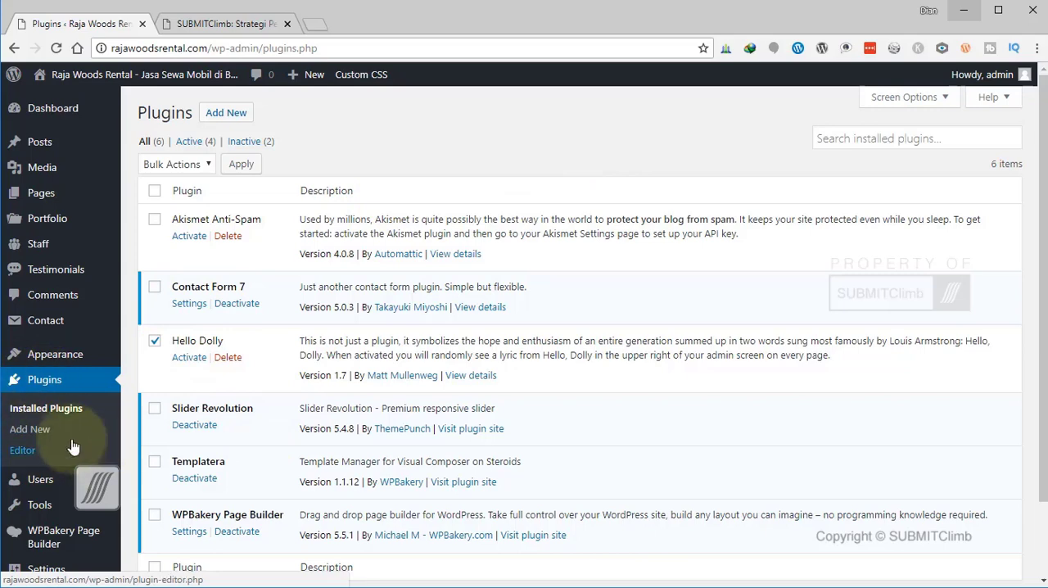
pyautogui.click(28, 429)
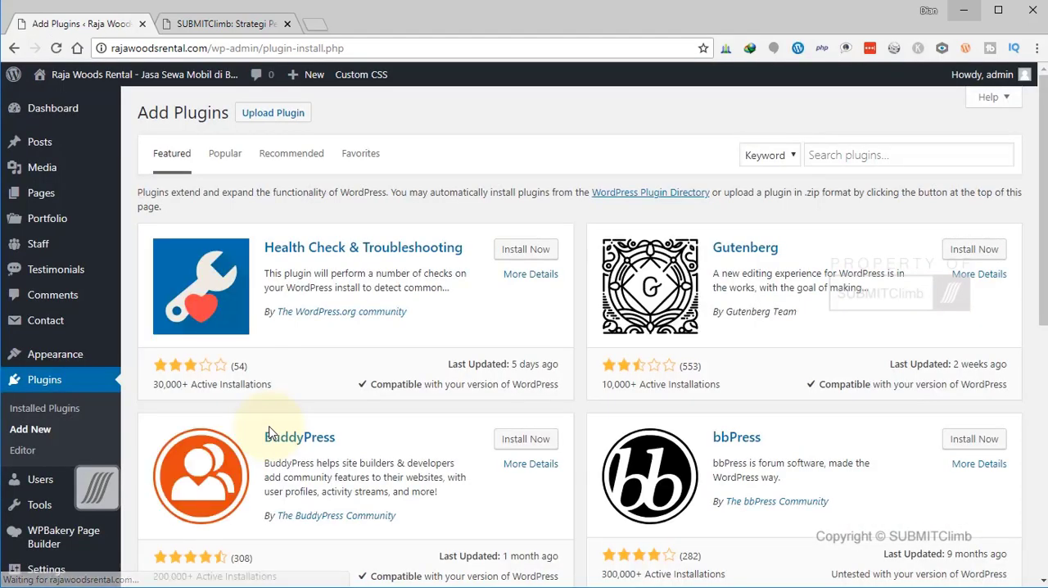
pyautogui.click(872, 154)
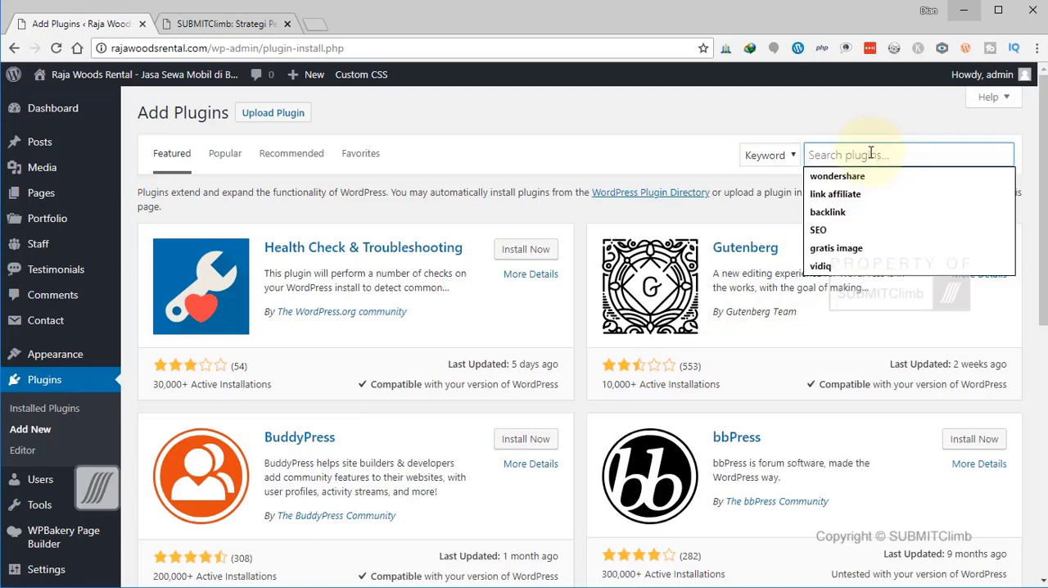
pyautogui.write('wordpres')
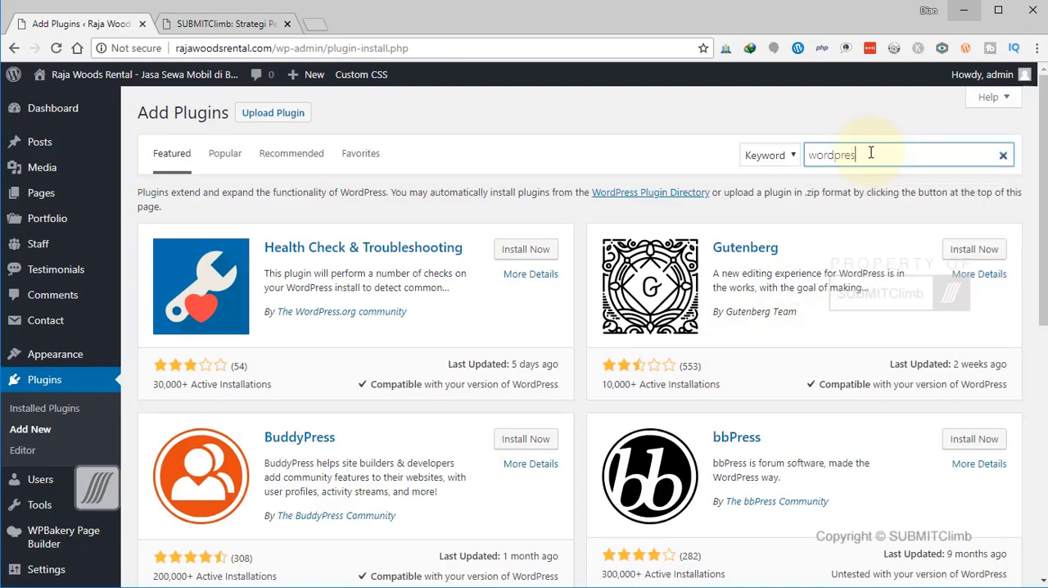
pyautogui.write('s')
pyautogui.write(' seo')
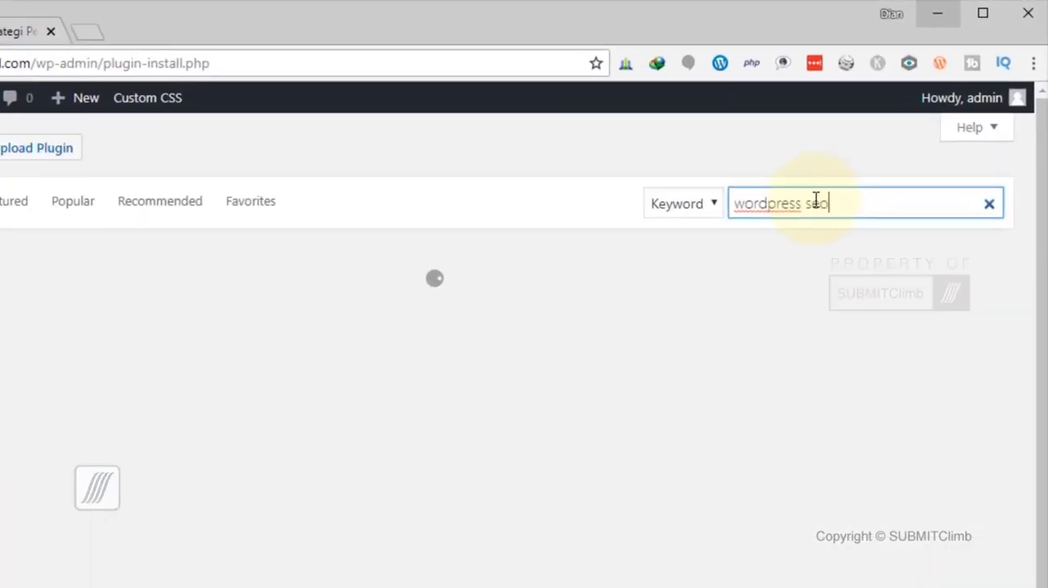
pyautogui.write(' by yoa')
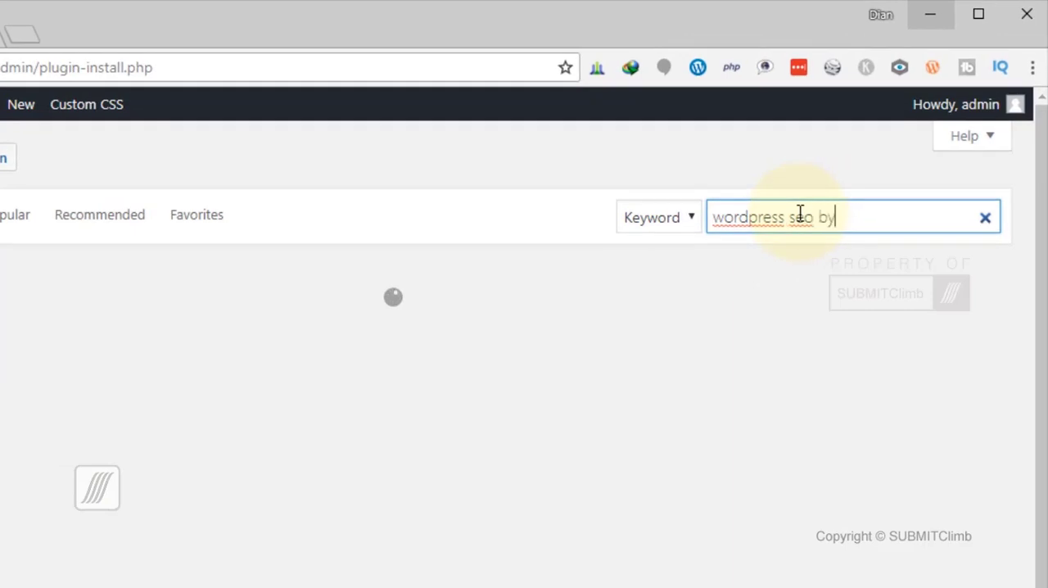
pyautogui.write('st')
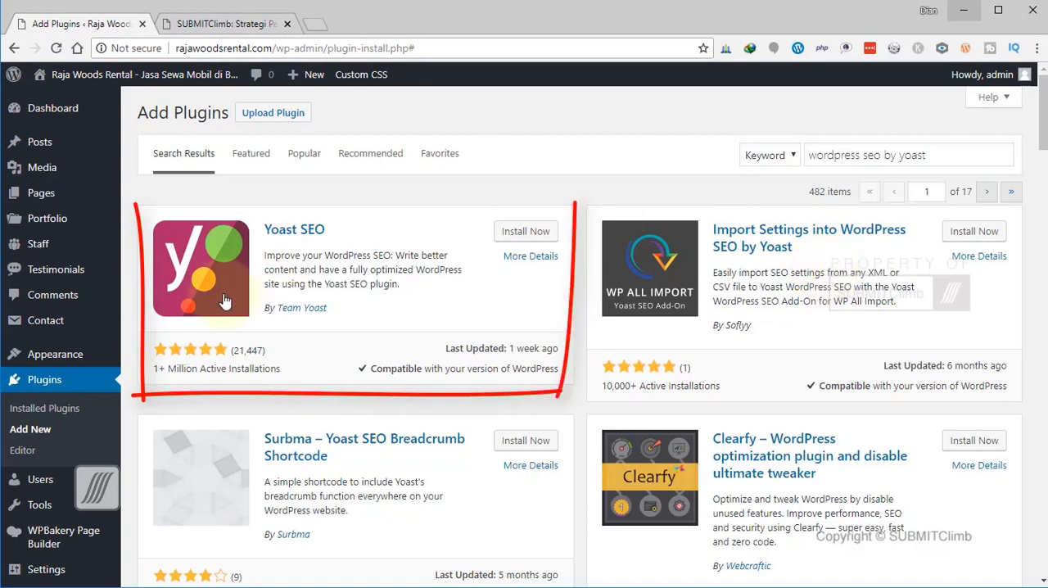
# Install and activate the Yoast SEO plugin by Team Yoast and open its general SEO settings.
pyautogui.click(526, 233)
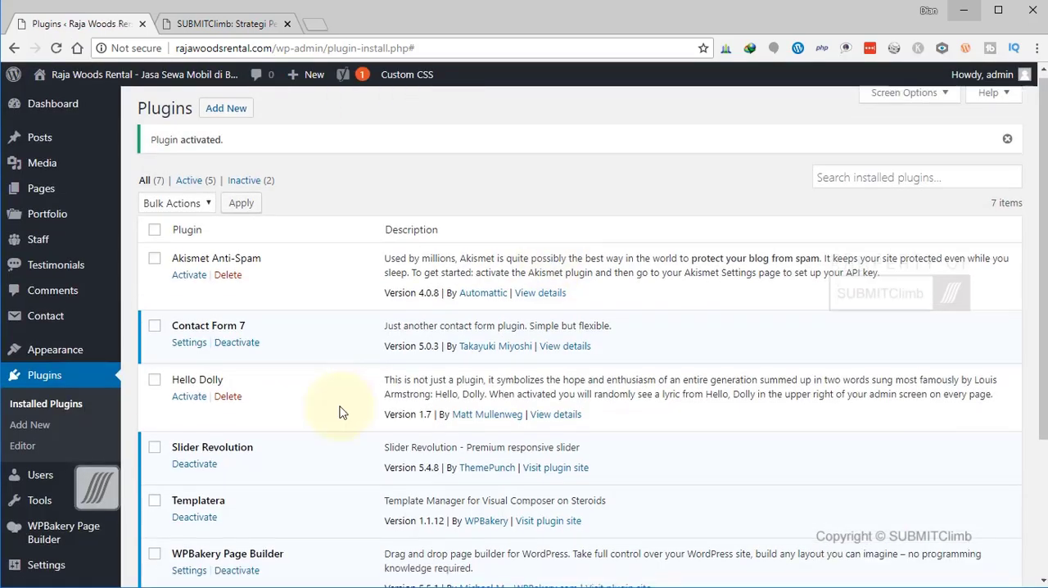
pyautogui.scroll(-3, 342, 412)
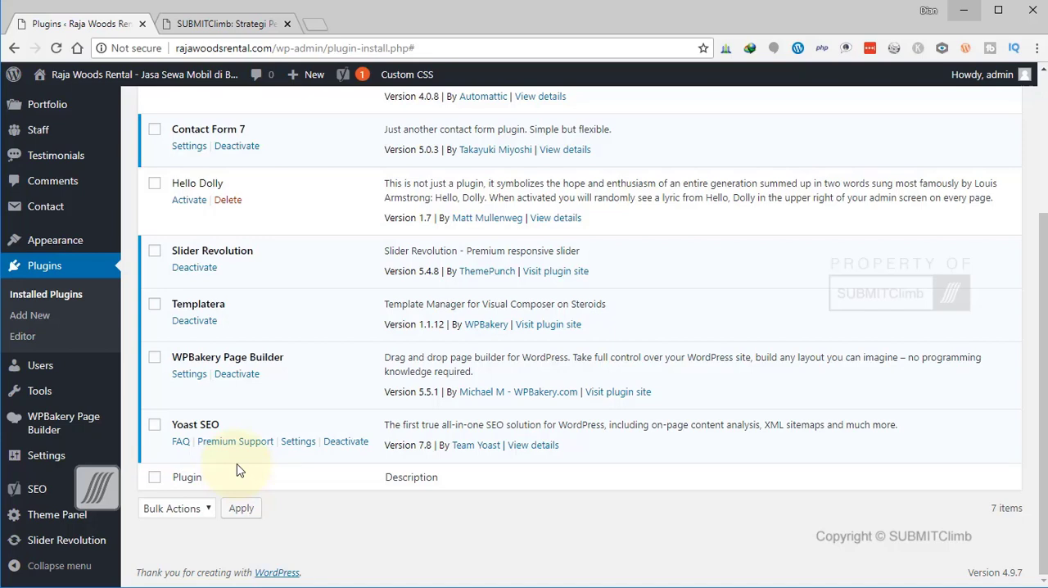
pyautogui.click(49, 497)
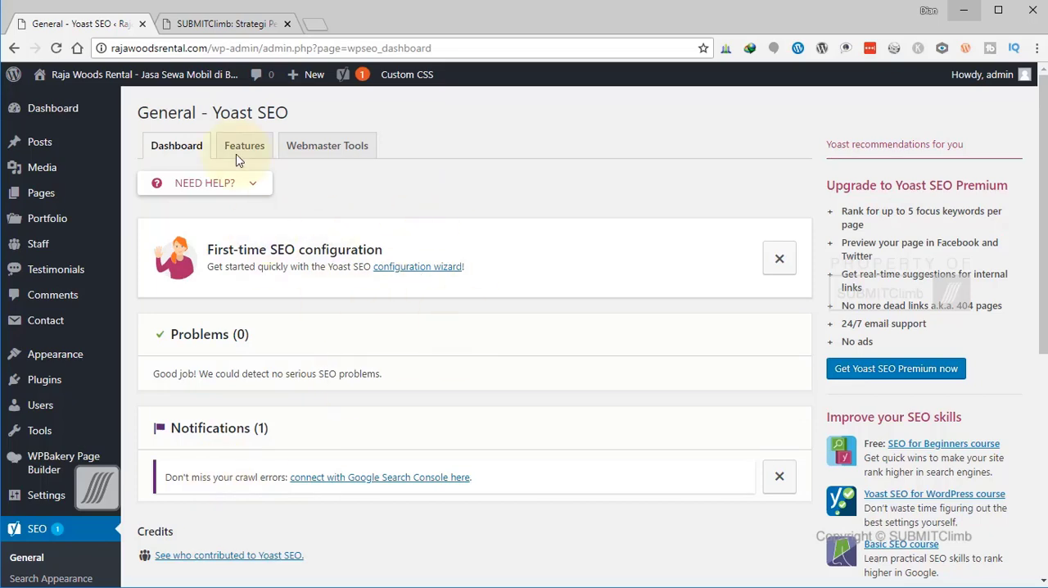
# Look over the Yoast SEO dashboard, including the first-time configuration, problems and notifications sections.
pyautogui.scroll(-5, 480, 330)
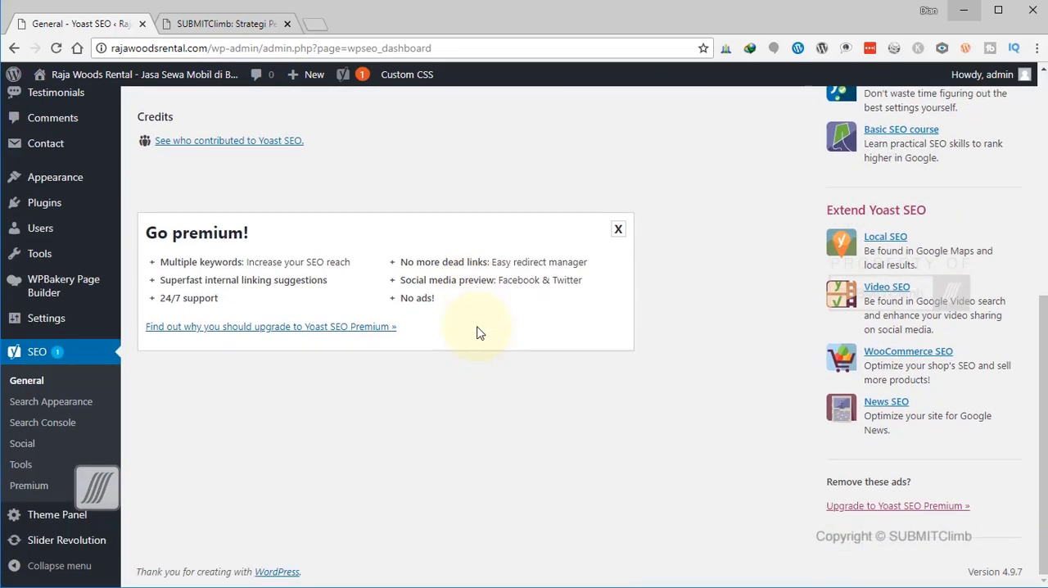
pyautogui.scroll(5, 475, 321)
pyautogui.click(181, 145)
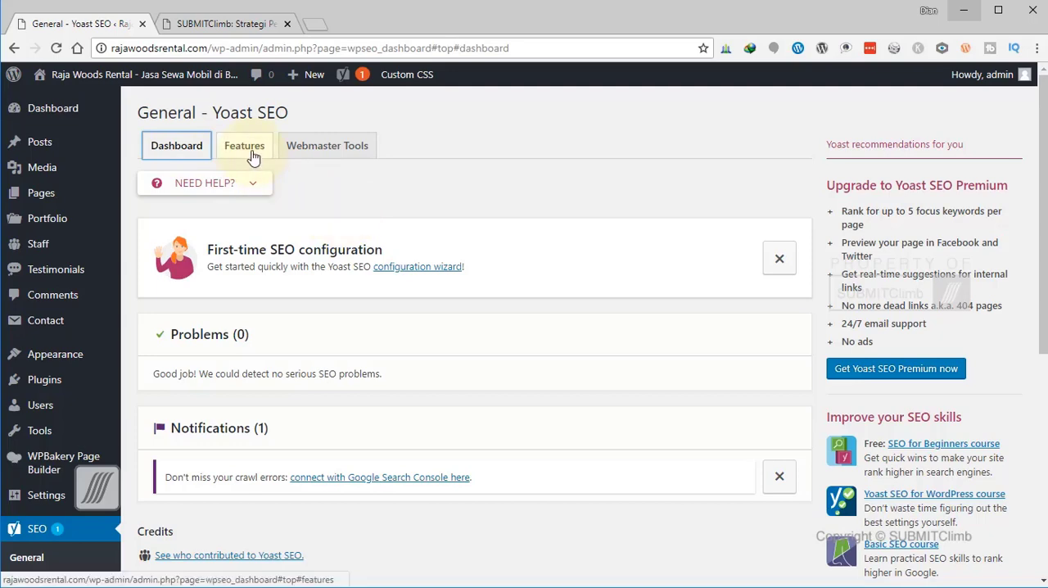
pyautogui.scroll(-4, 527, 308)
pyautogui.scroll(4, 527, 308)
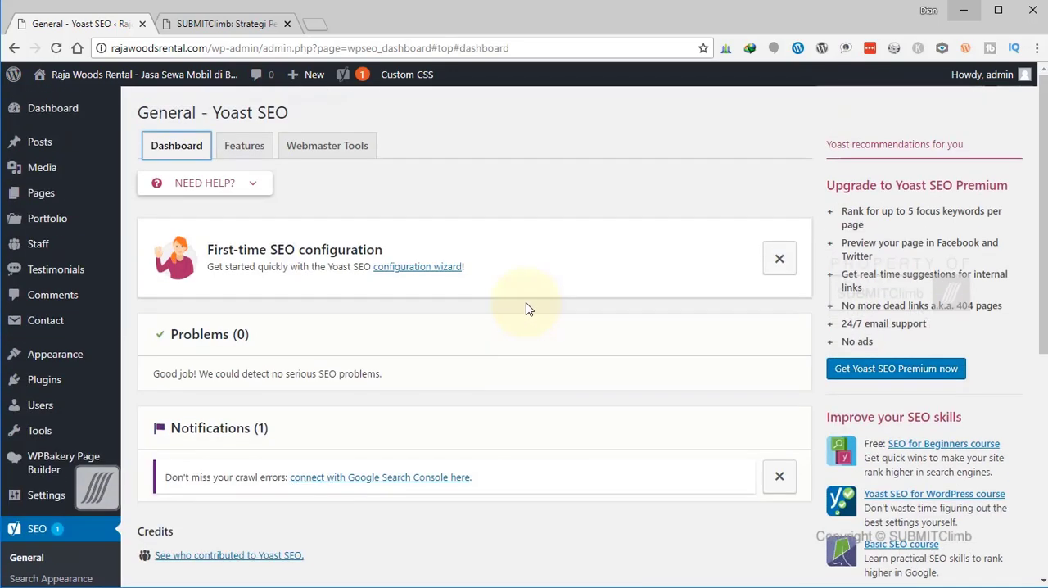
# Switch the Yoast SEO feature "Security: no advanced settings for authors" to Off and save the changes.
pyautogui.click(256, 154)
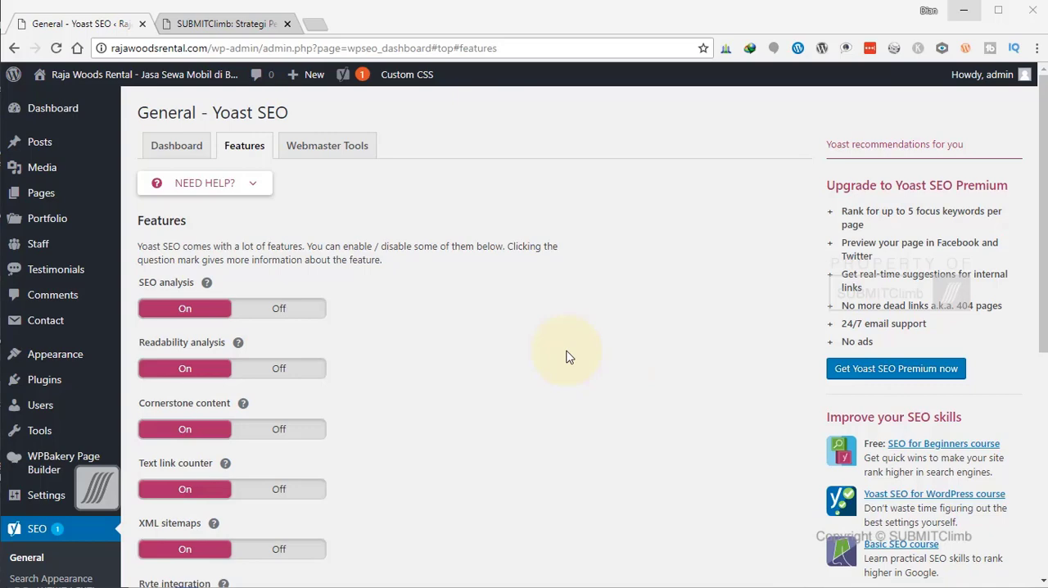
pyautogui.scroll(-4, 498, 405)
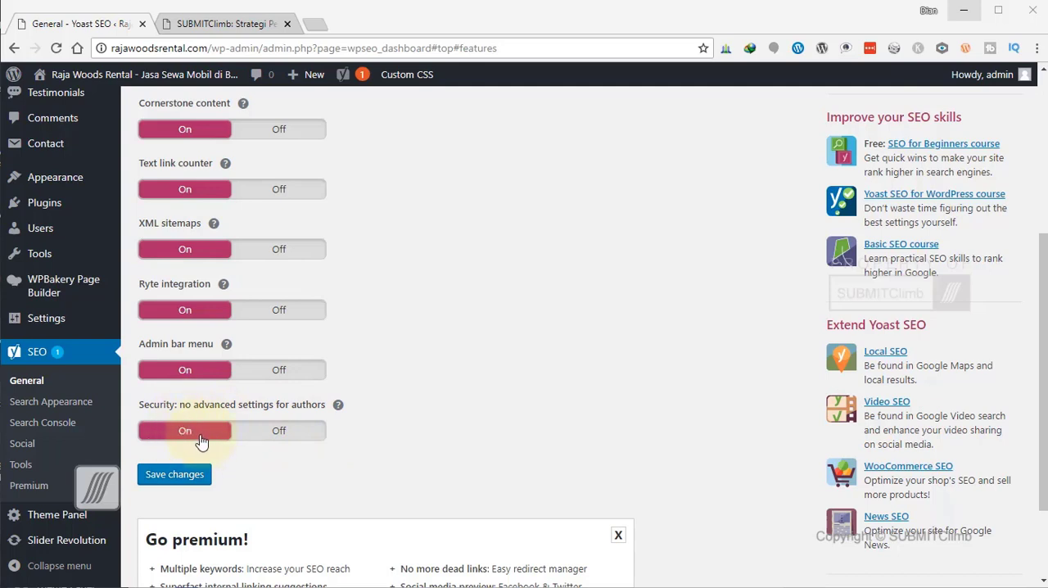
pyautogui.click(339, 406)
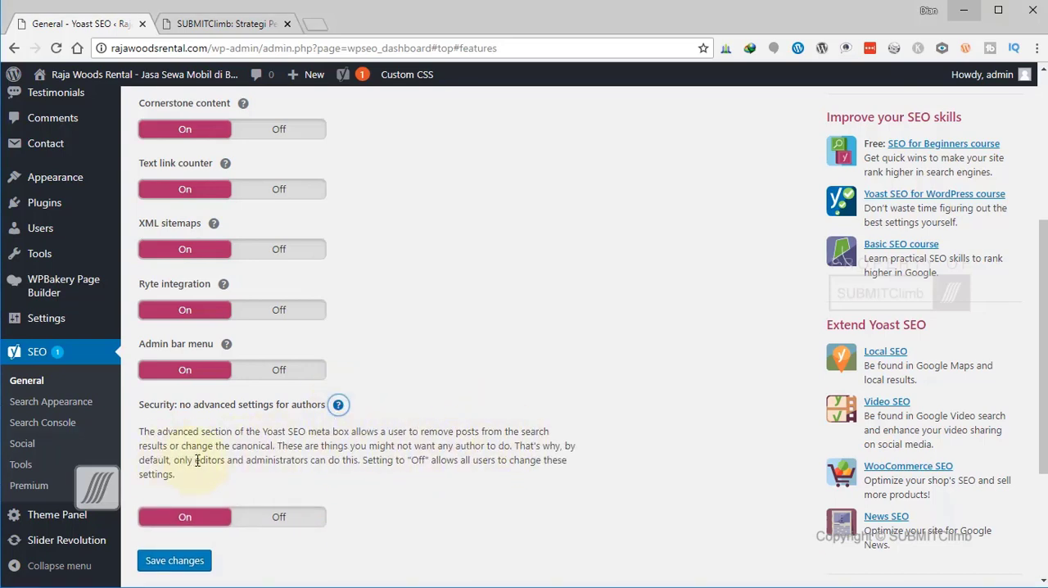
pyautogui.click(338, 405)
pyautogui.click(280, 431)
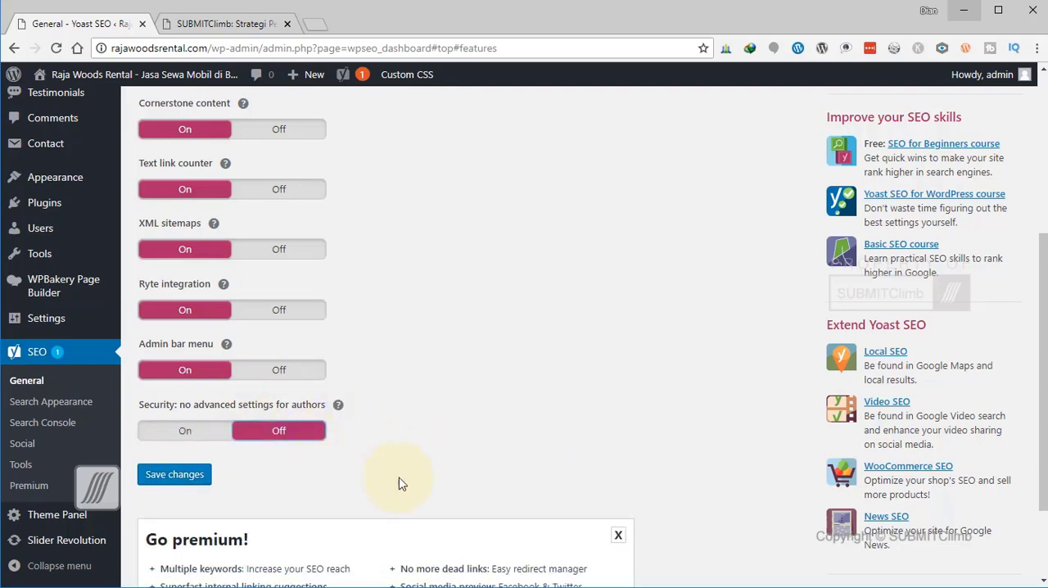
pyautogui.scroll(2, 416, 480)
pyautogui.scroll(-4, 414, 480)
pyautogui.scroll(10, 415, 479)
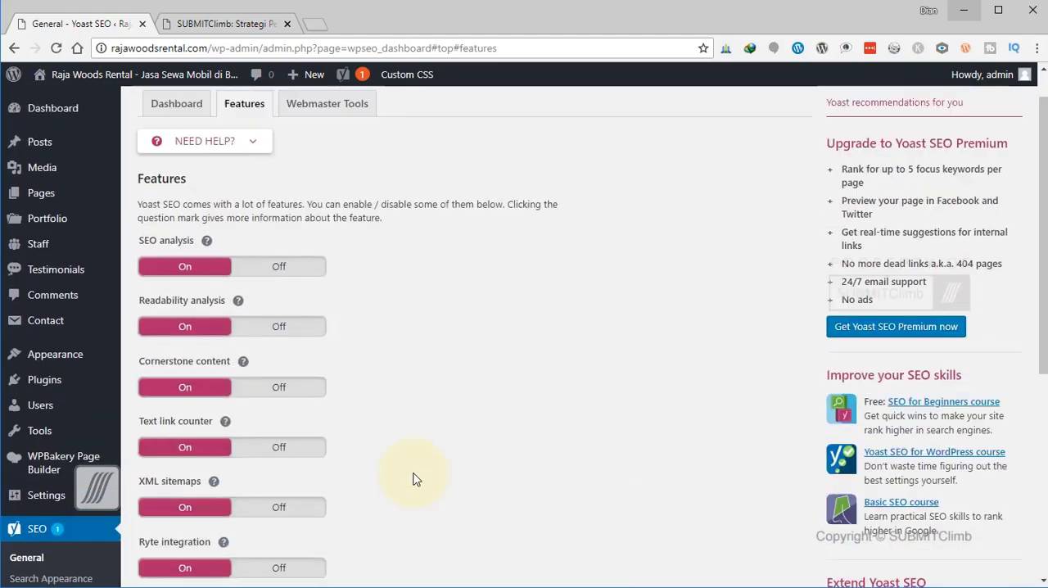
pyautogui.scroll(-10, 415, 479)
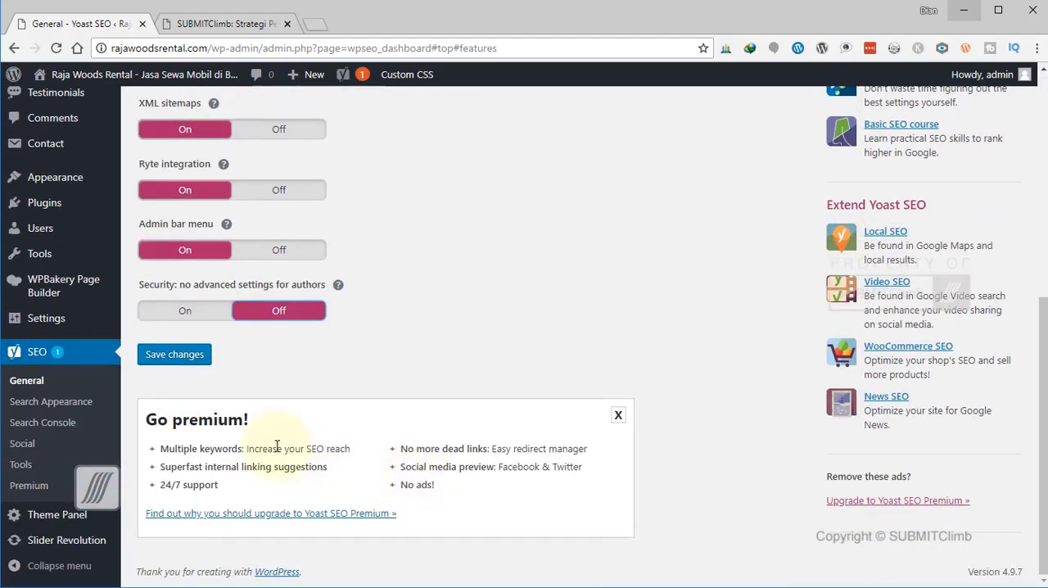
pyautogui.click(176, 361)
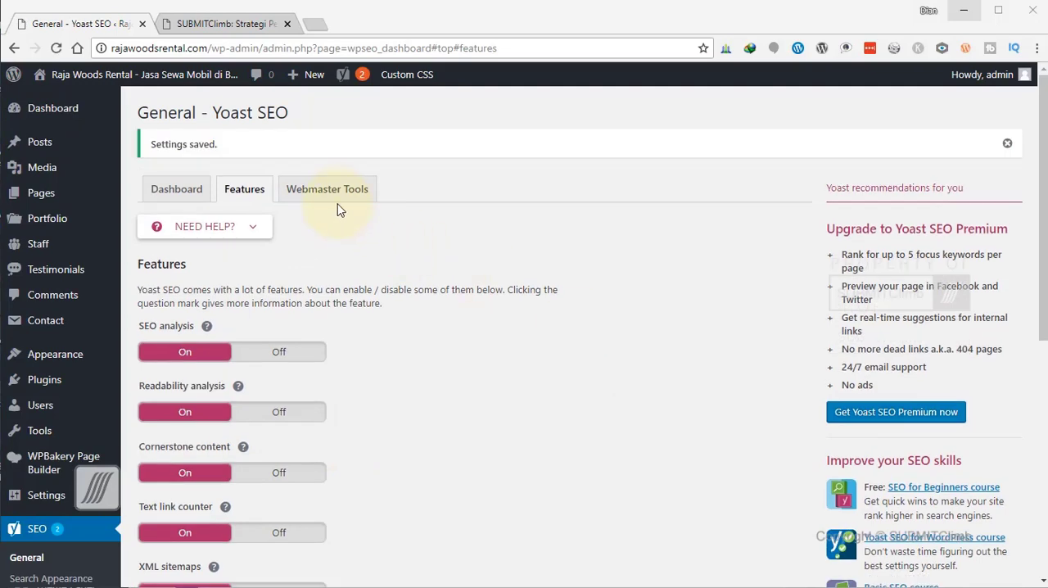
# Review the Webmaster Tools verification code fields for Baidu, Bing, Google and Yandex.
pyautogui.click(332, 197)
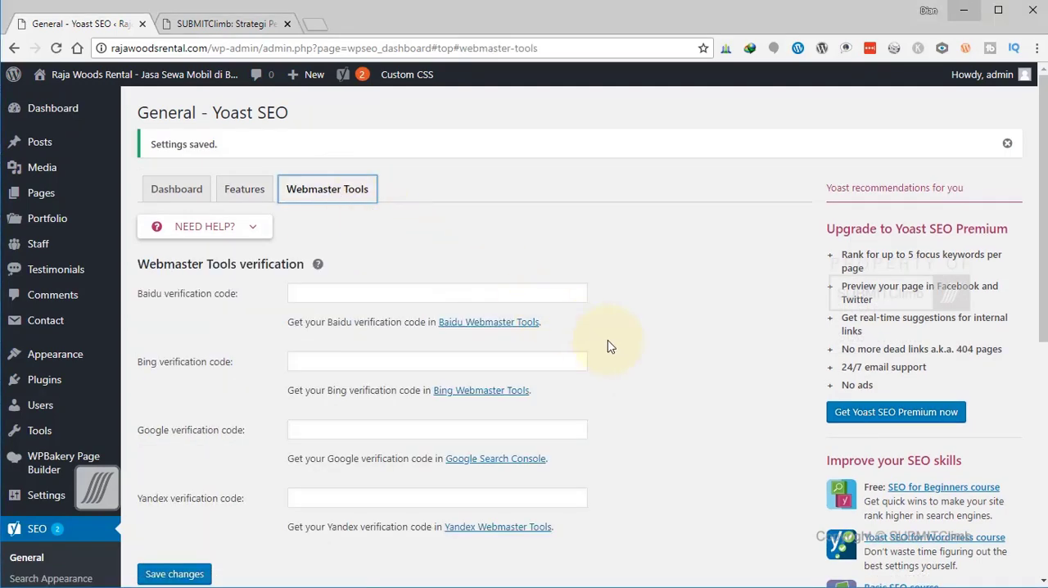
pyautogui.scroll(-2, 610, 346)
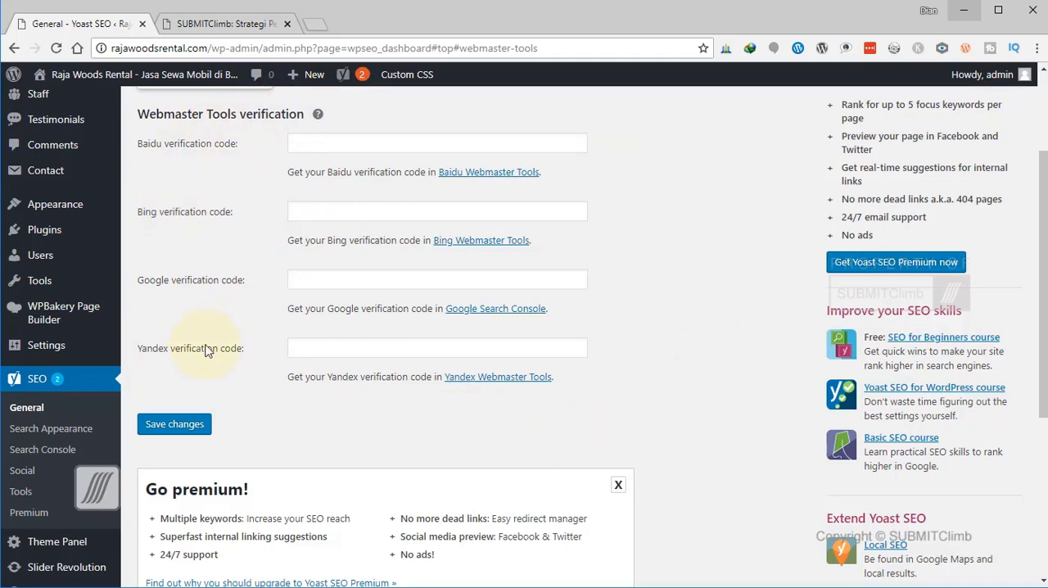
pyautogui.scroll(2, 378, 305)
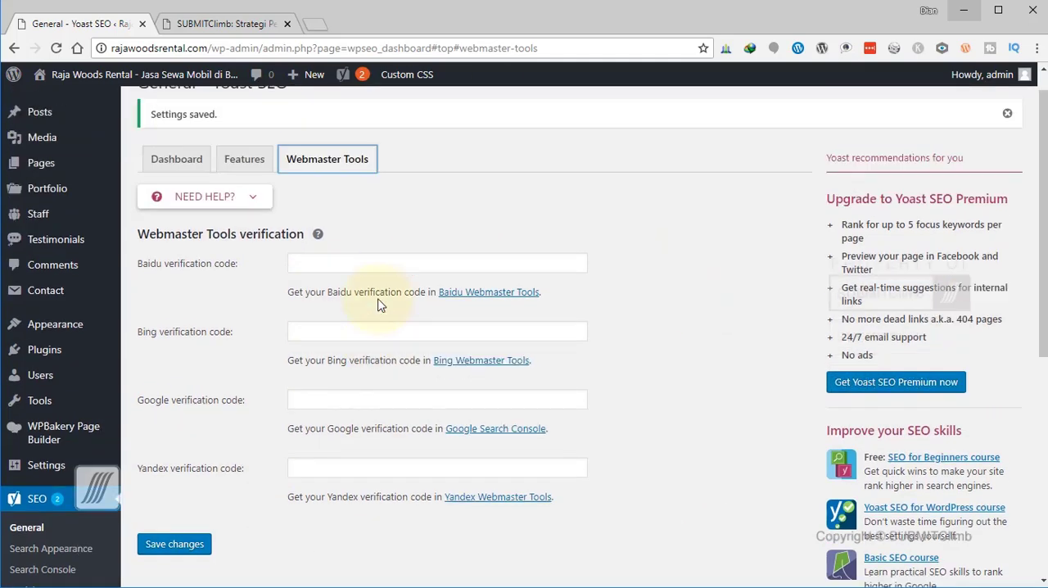
pyautogui.scroll(-2, 379, 300)
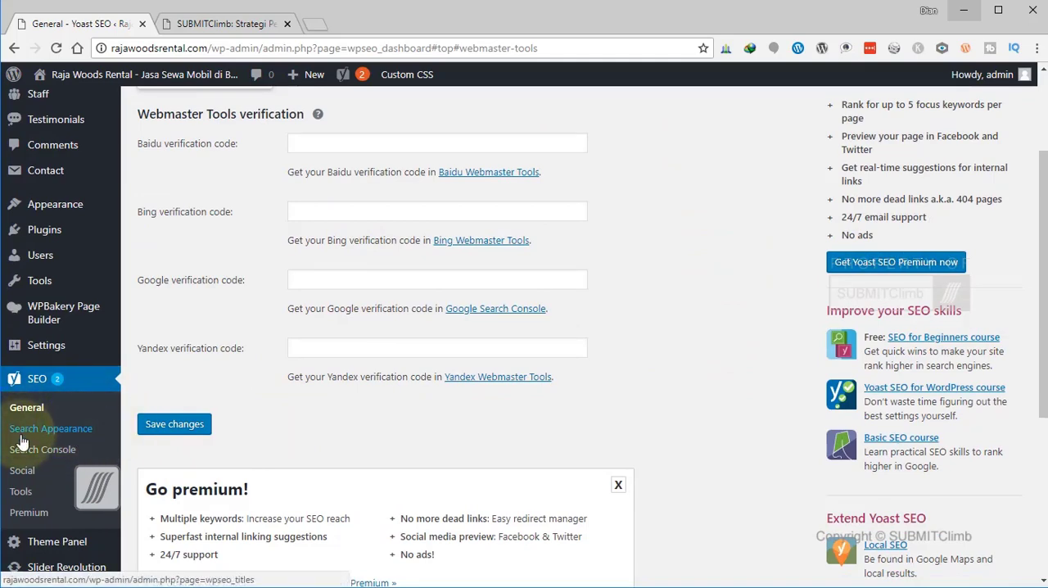
# Examine the general Search Appearance settings for the title separator, homepage SEO title, meta description and Knowledge Graph.
pyautogui.click(53, 434)
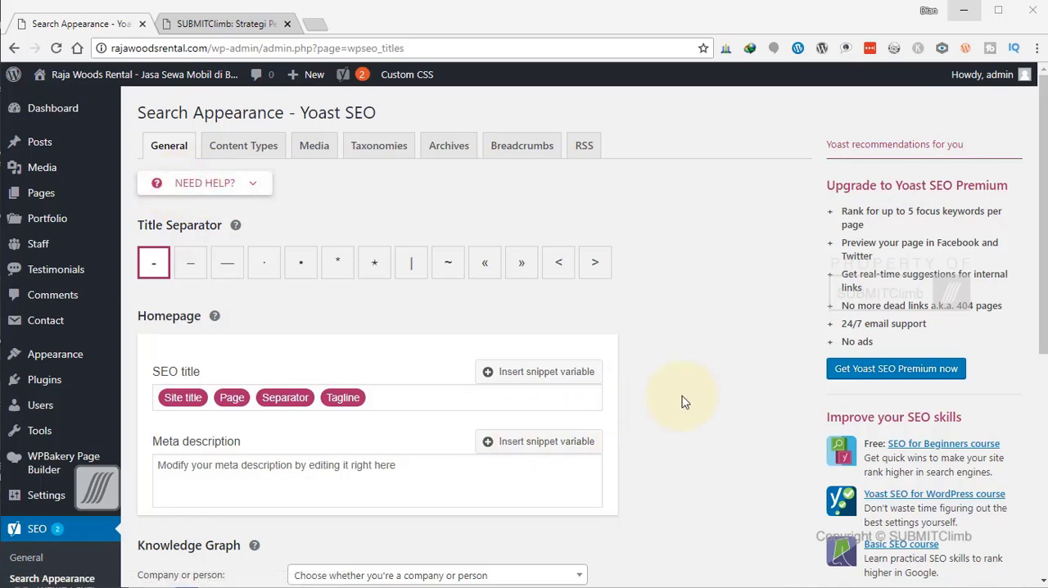
pyautogui.scroll(-2, 684, 402)
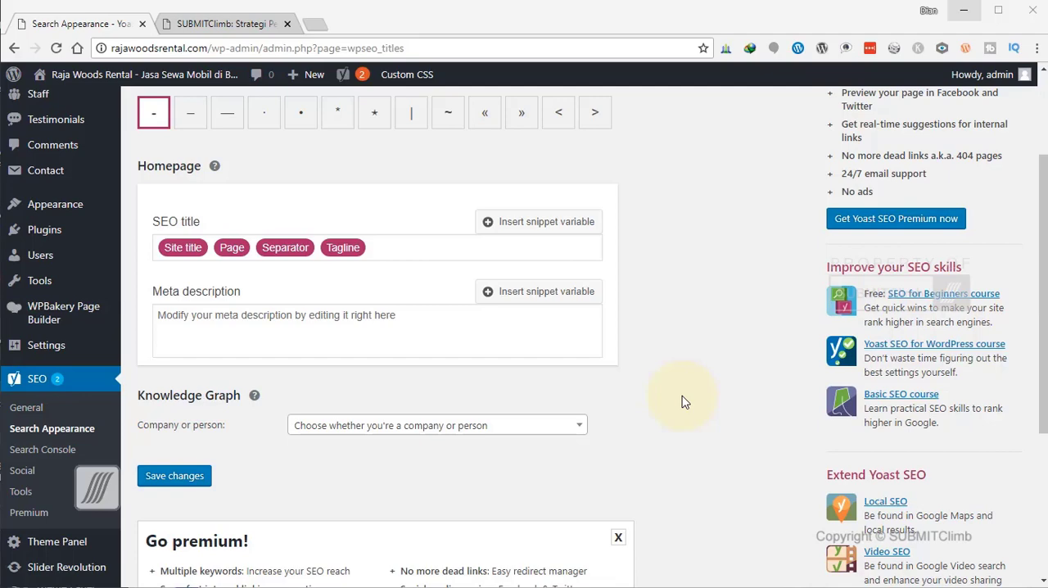
pyautogui.scroll(-4, 685, 401)
pyautogui.scroll(4, 685, 401)
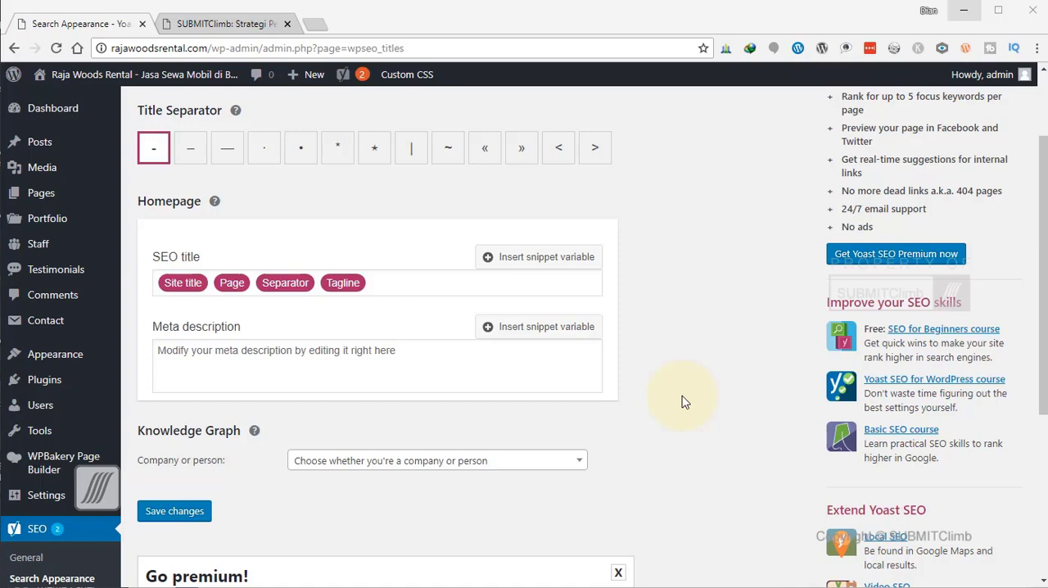
pyautogui.scroll(2, 363, 257)
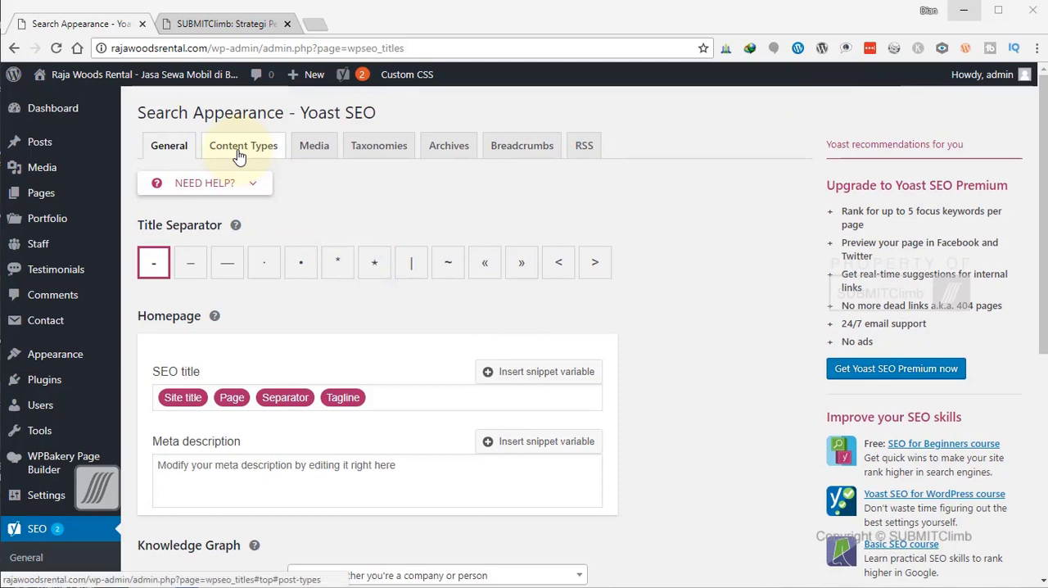
# In the Content Types settings, reduce the Posts SEO title to the Title variable by removing Site title, Separator and Page.
pyautogui.click(239, 148)
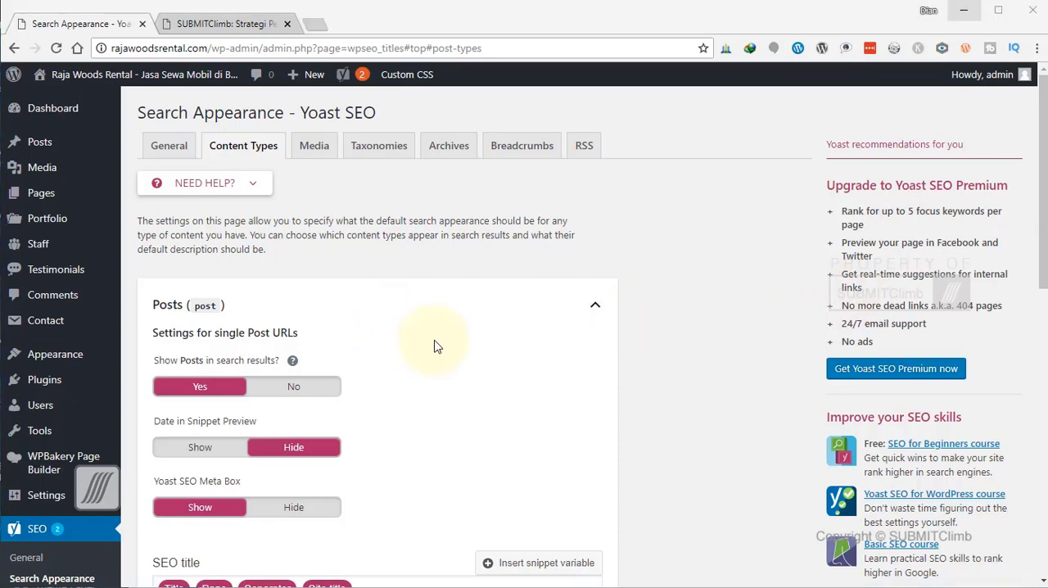
pyautogui.scroll(-2, 434, 346)
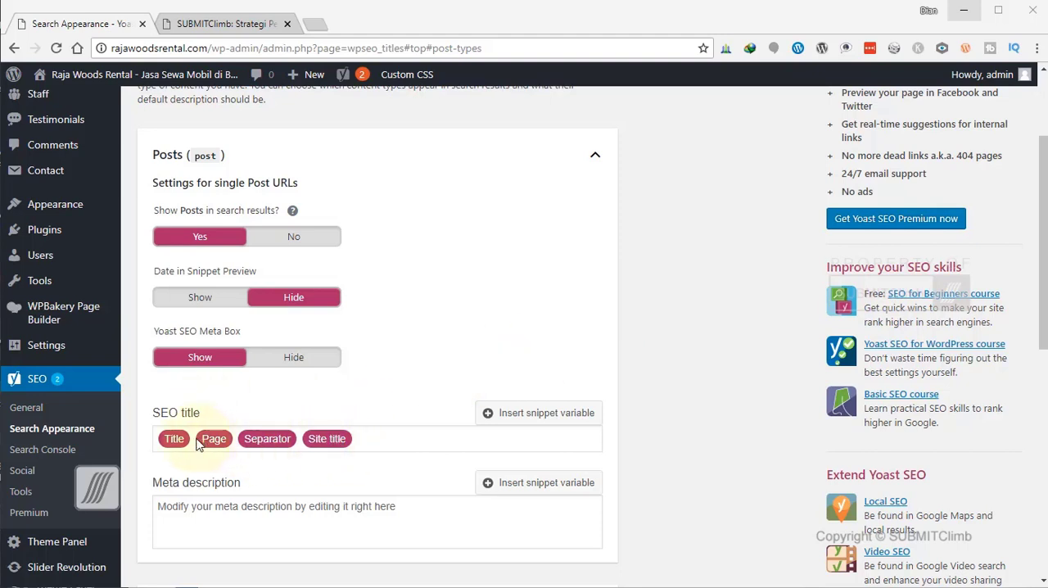
pyautogui.click(471, 439)
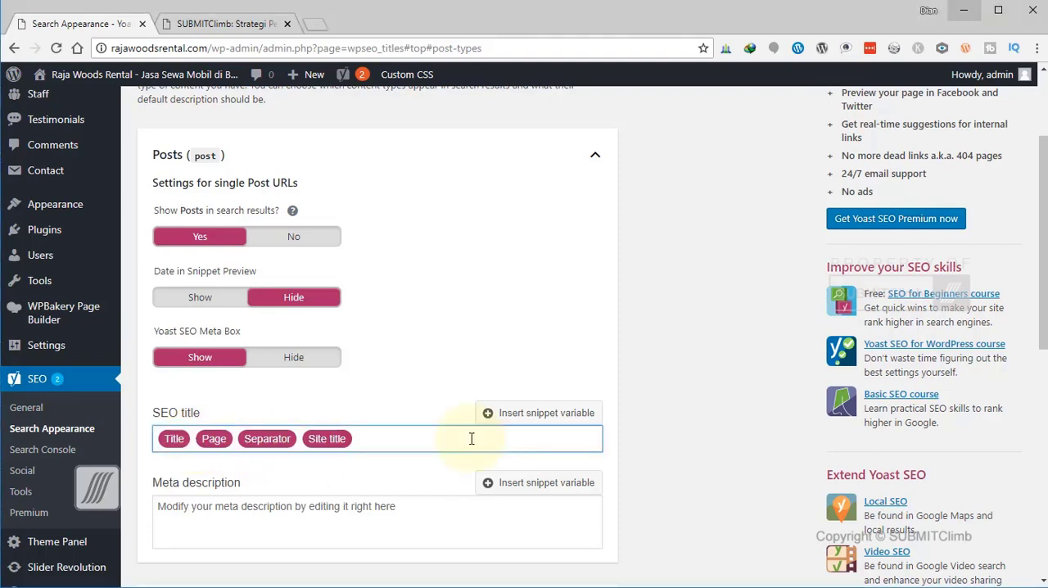
pyautogui.click(489, 416)
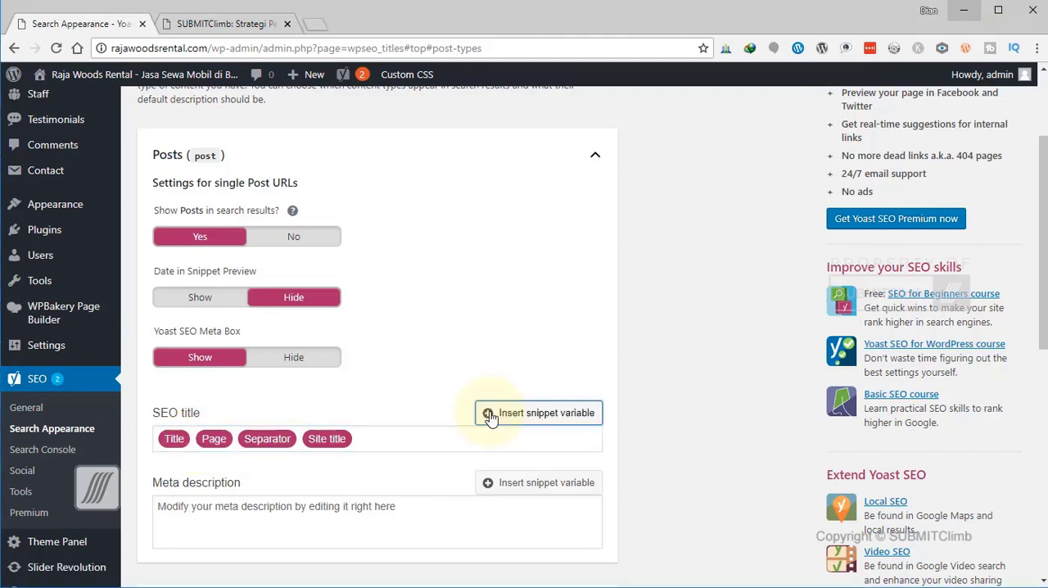
pyautogui.click(418, 438)
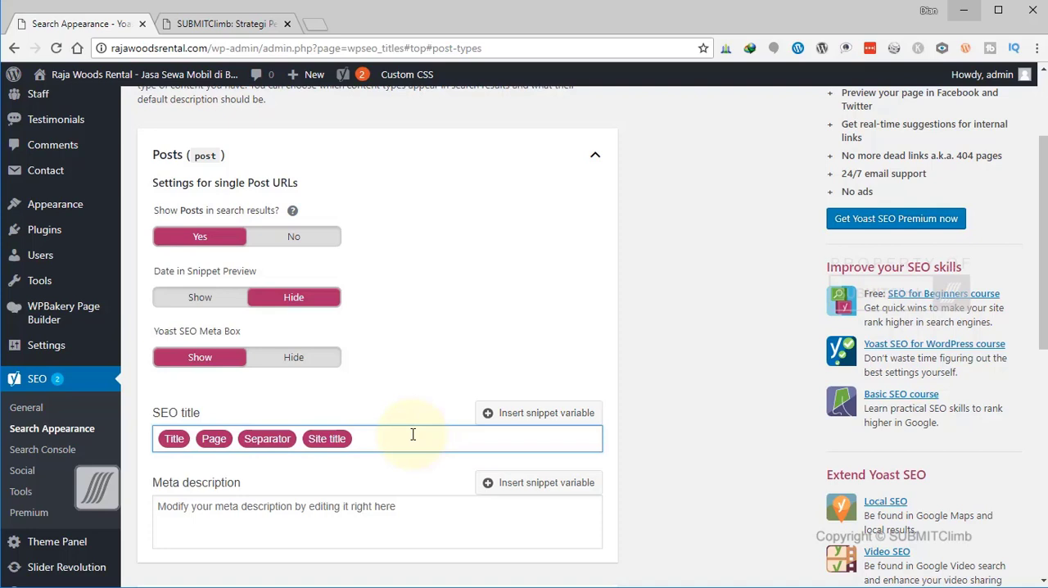
pyautogui.press('BackSpace')
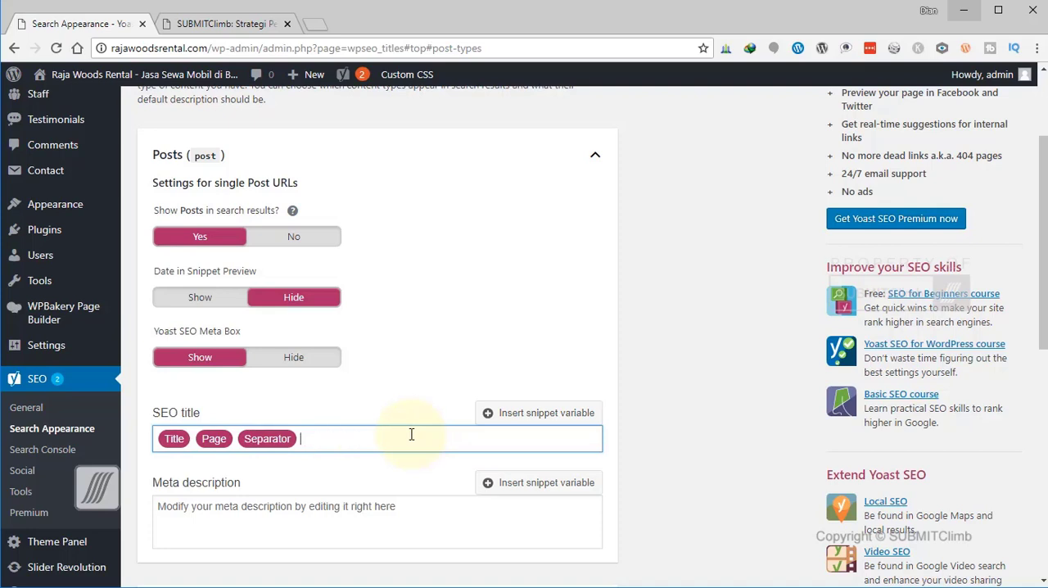
pyautogui.press('BackSpace')
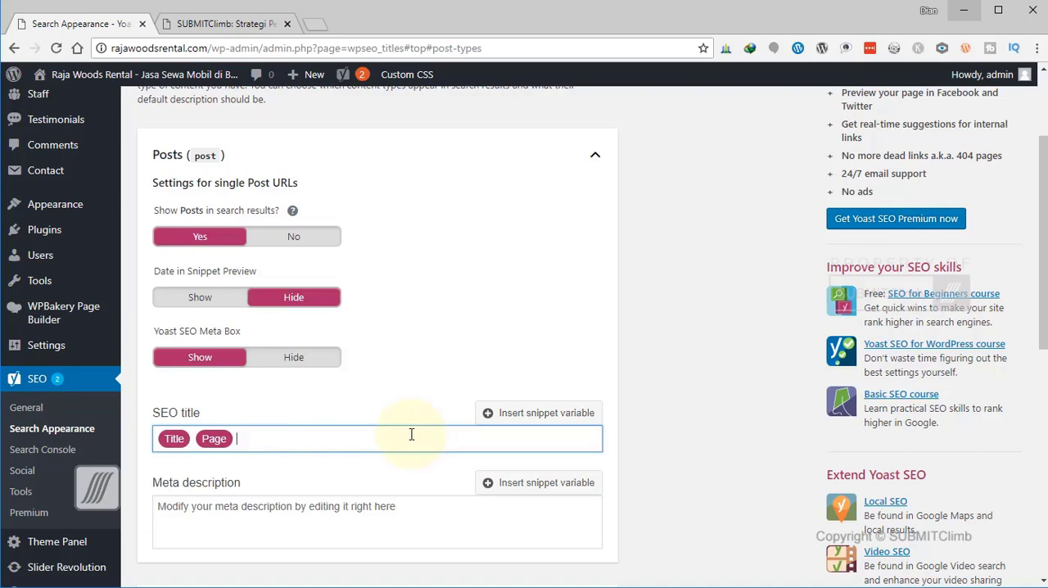
pyautogui.press('BackSpace')
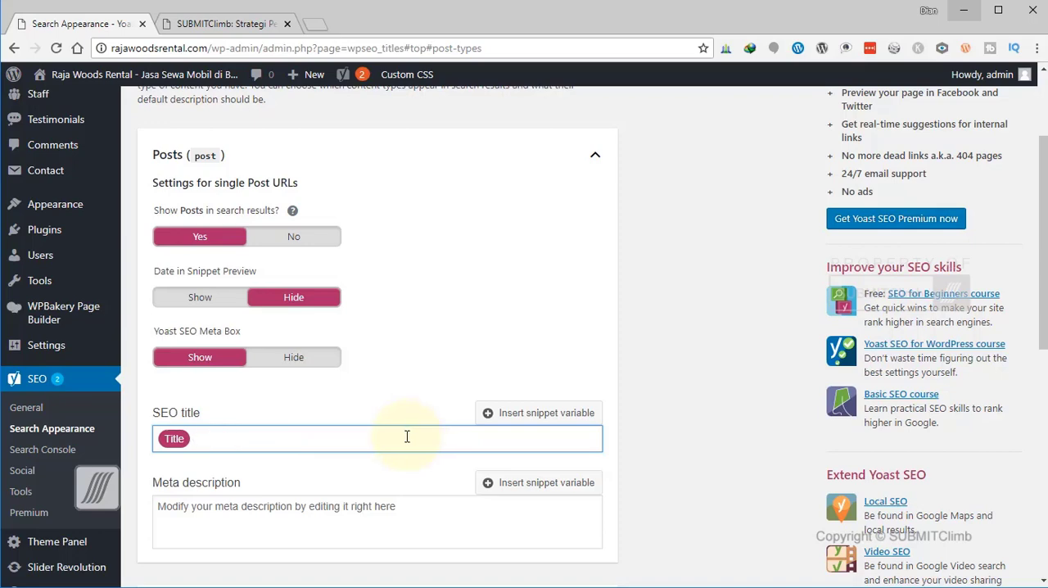
pyautogui.click(691, 469)
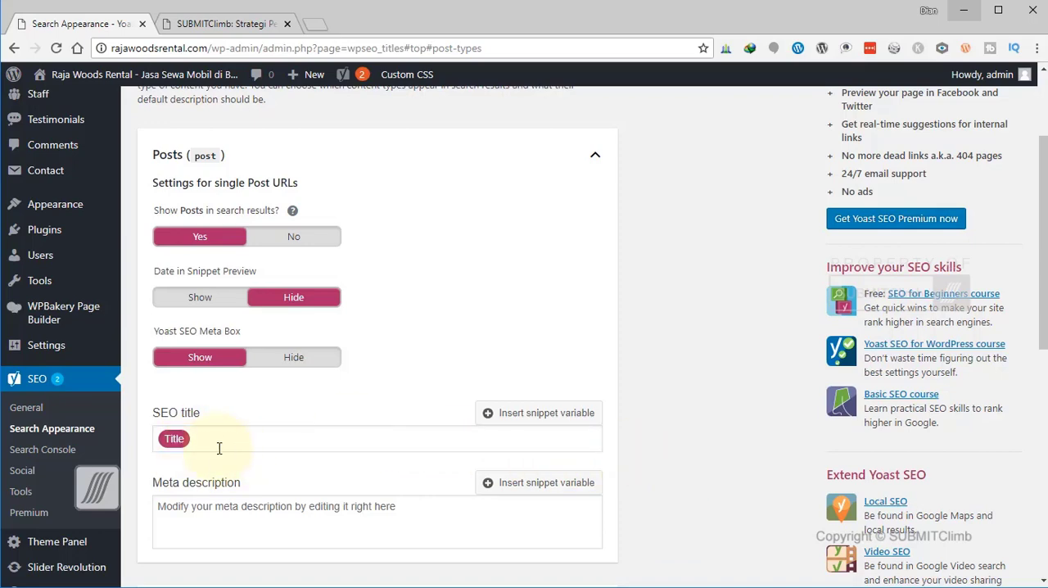
# Expand the Testimonials content type and review its search visibility, snippet date, meta box and SEO title settings.
pyautogui.scroll(-4, 221, 447)
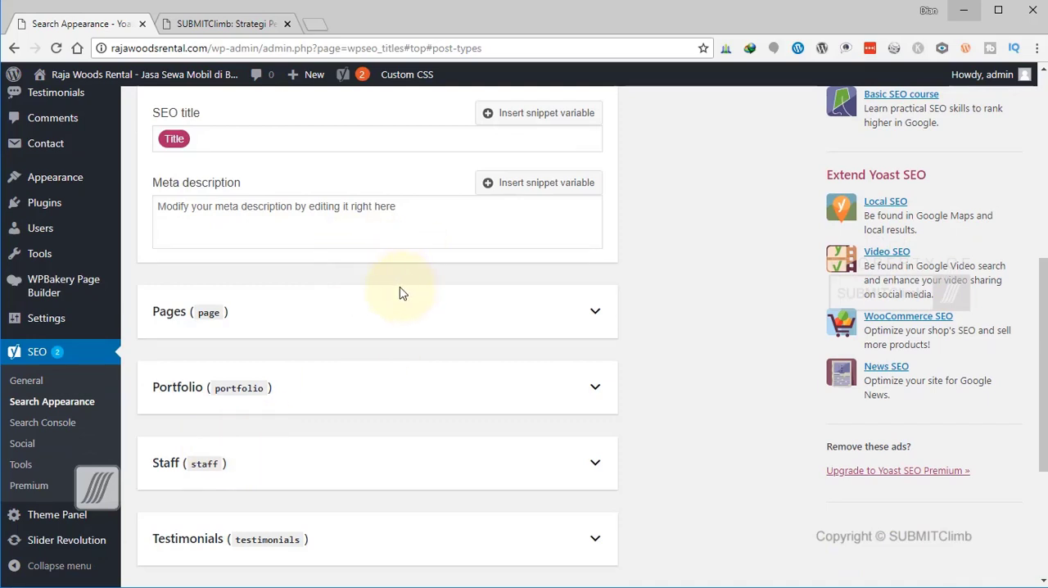
pyautogui.scroll(-2, 401, 292)
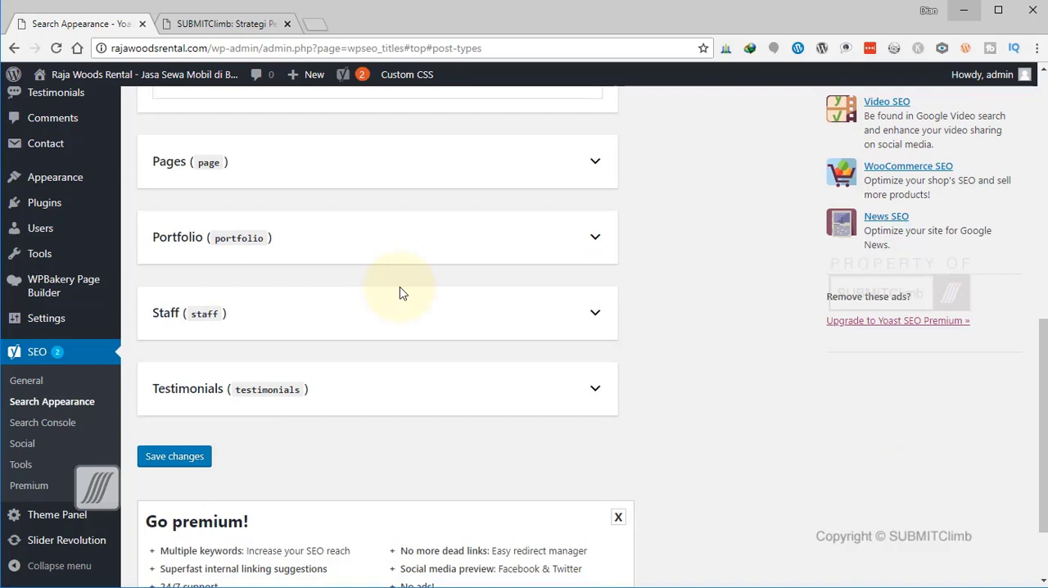
pyautogui.scroll(-2, 400, 287)
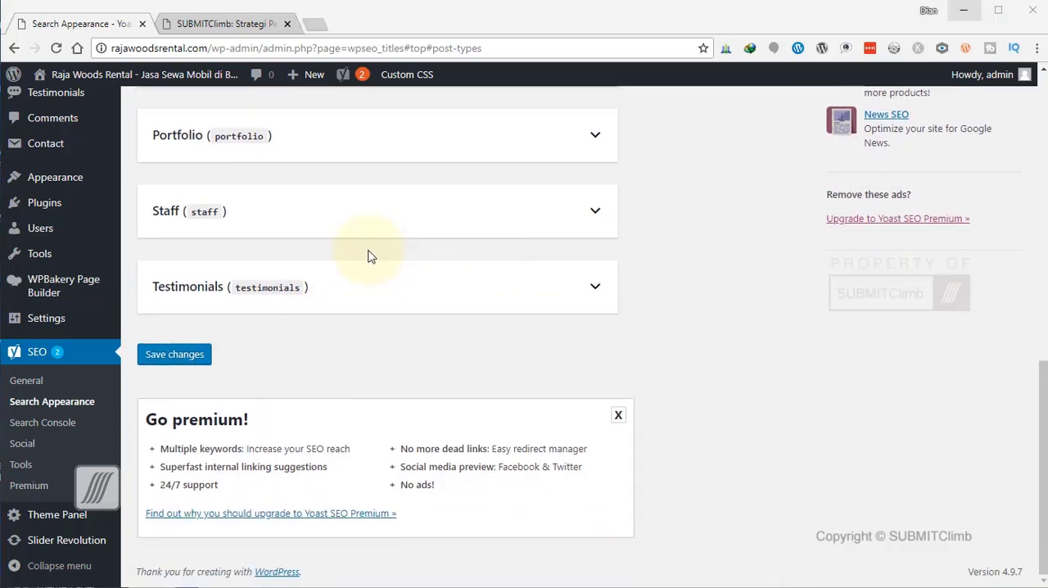
pyautogui.click(597, 290)
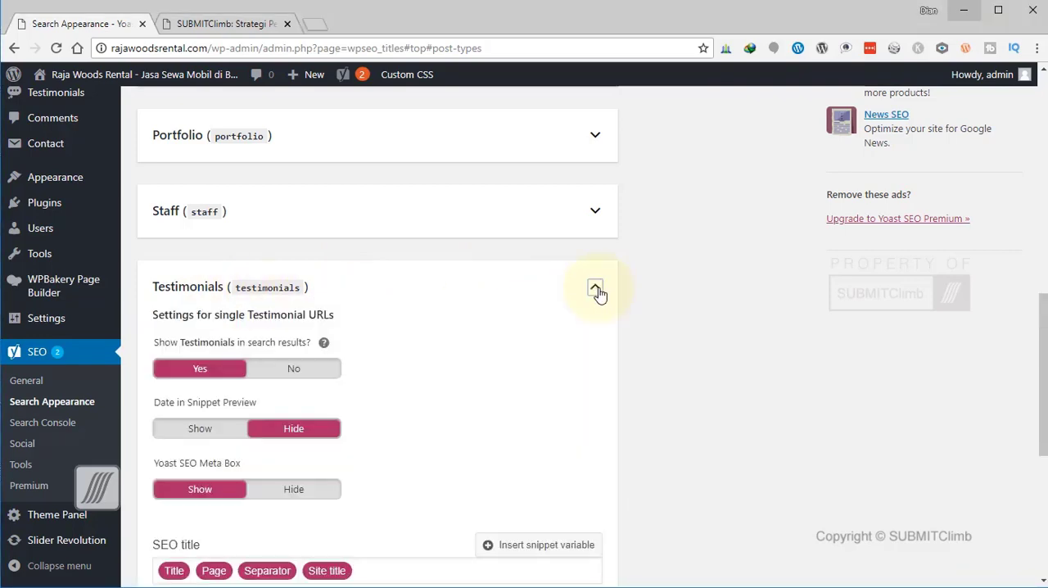
pyautogui.scroll(-2, 819, 352)
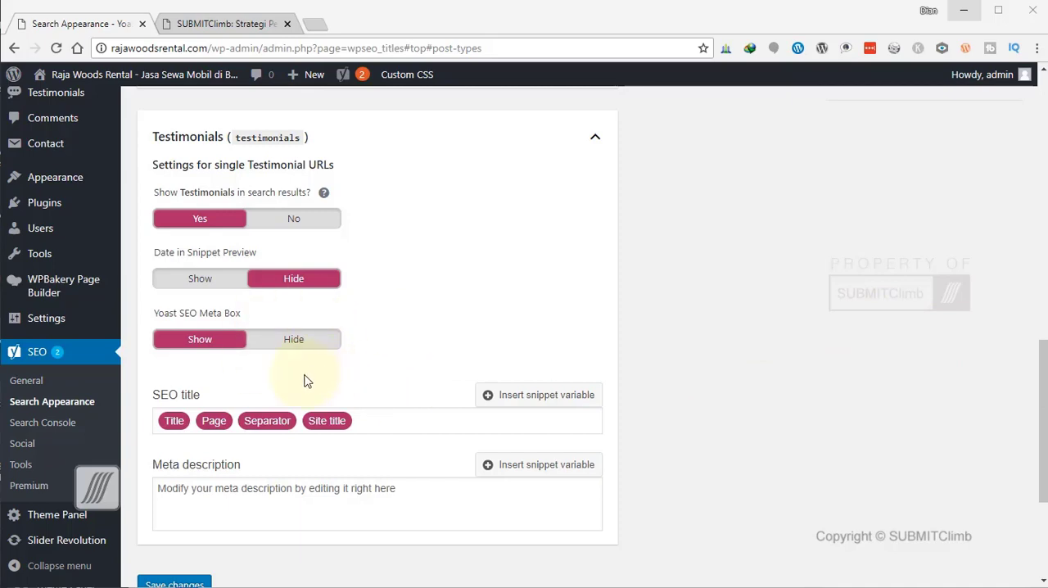
pyautogui.click(856, 391)
# Expand the Staff content type and remove the Page and Separator variables from its SEO title.
pyautogui.scroll(2, 856, 391)
pyautogui.scroll(2, 856, 392)
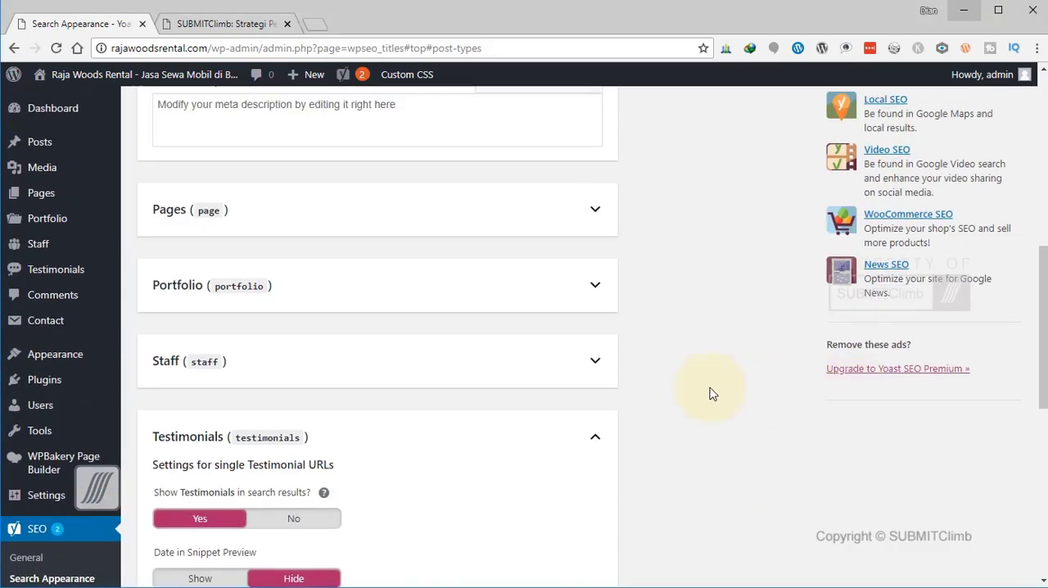
pyautogui.click(598, 360)
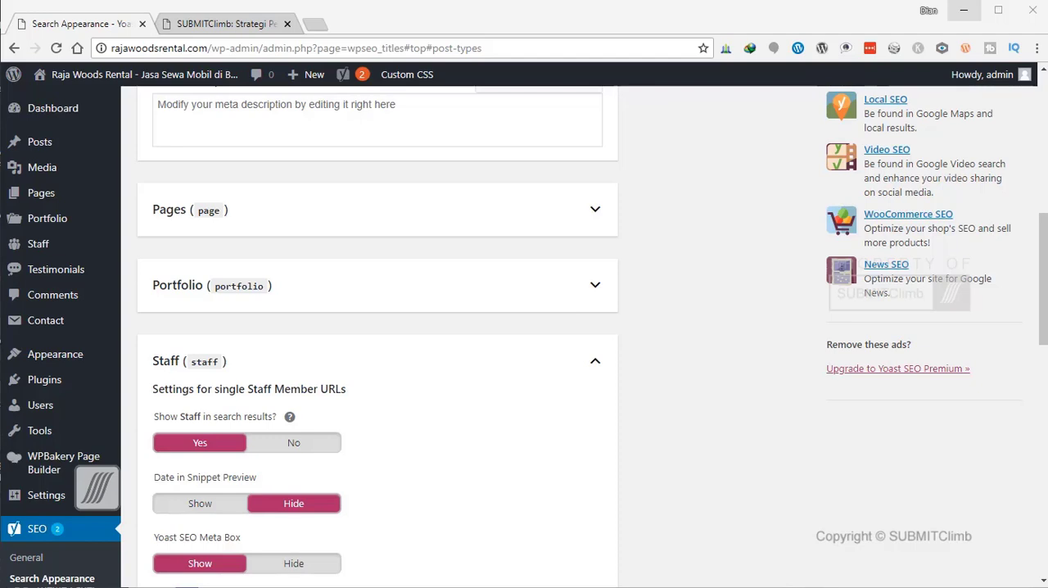
pyautogui.scroll(-2, 791, 441)
pyautogui.click(210, 497)
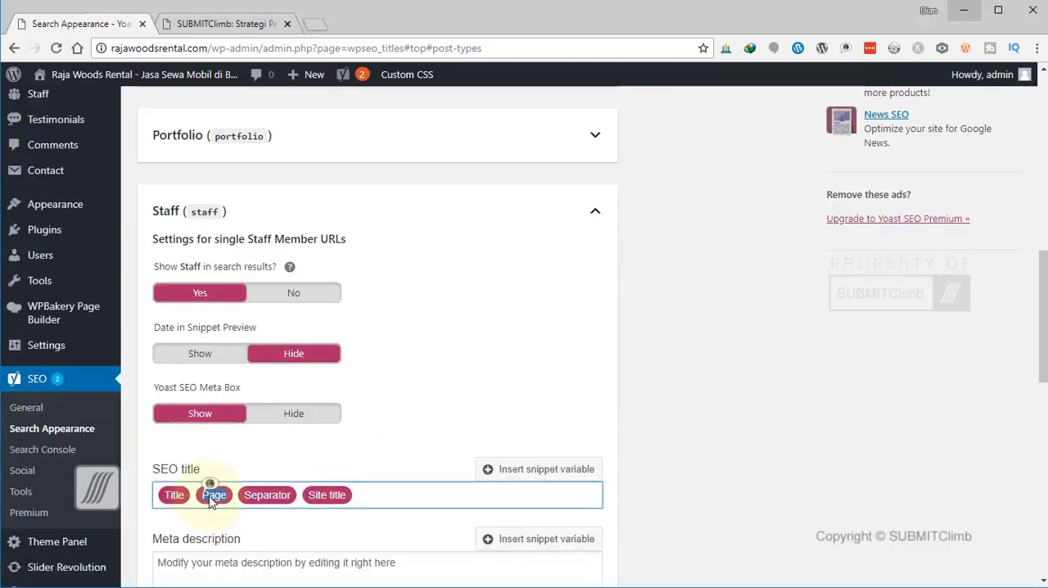
pyautogui.press('BackSpace')
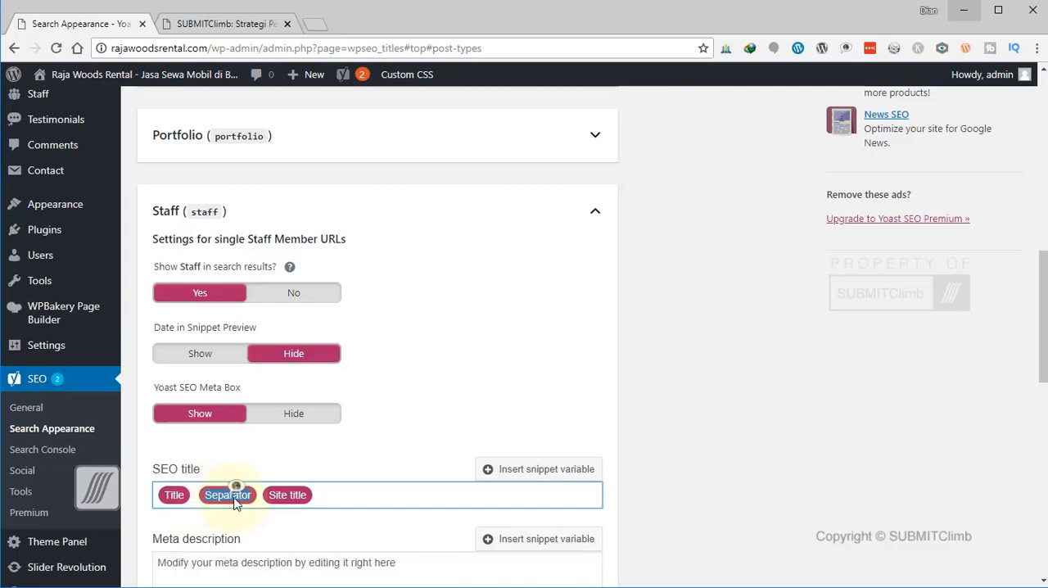
pyautogui.press('BackSpace')
pyautogui.click(862, 495)
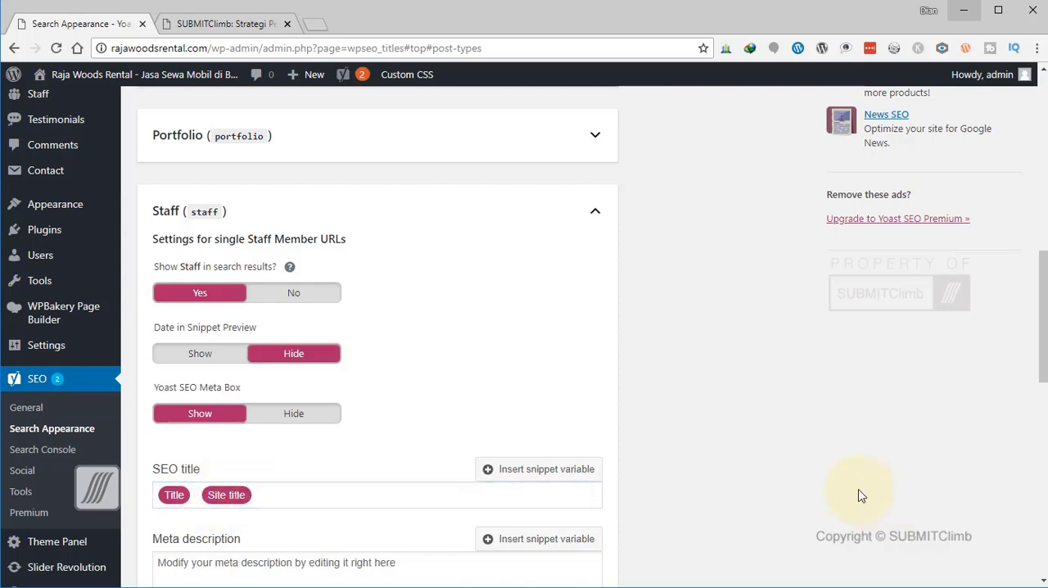
# Expand the Pages content type and review its search visibility, snippet date and meta box options alongside those for Posts.
pyautogui.scroll(-4, 861, 496)
pyautogui.scroll(-3, 861, 494)
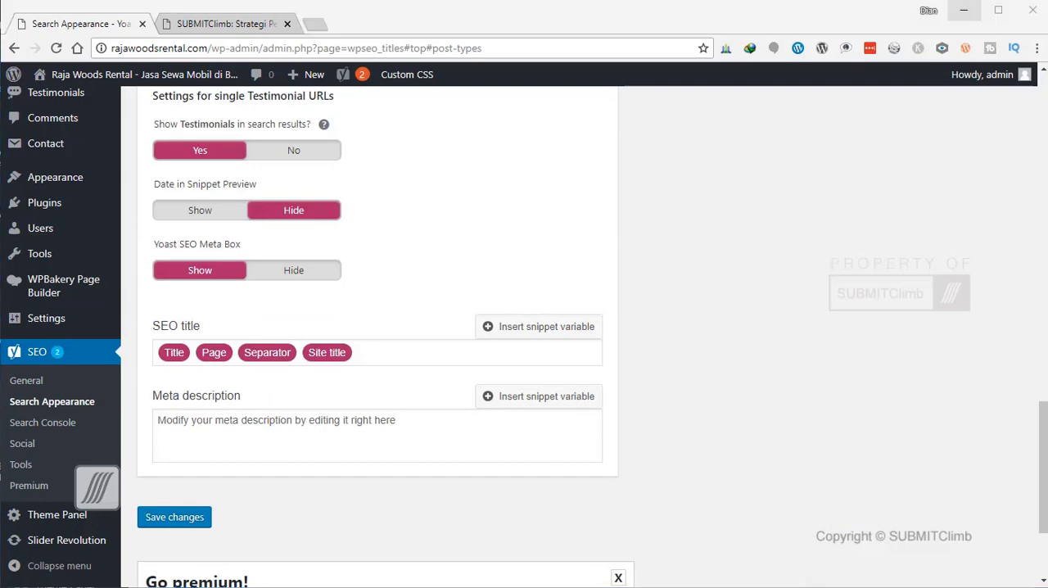
pyautogui.scroll(8, 815, 405)
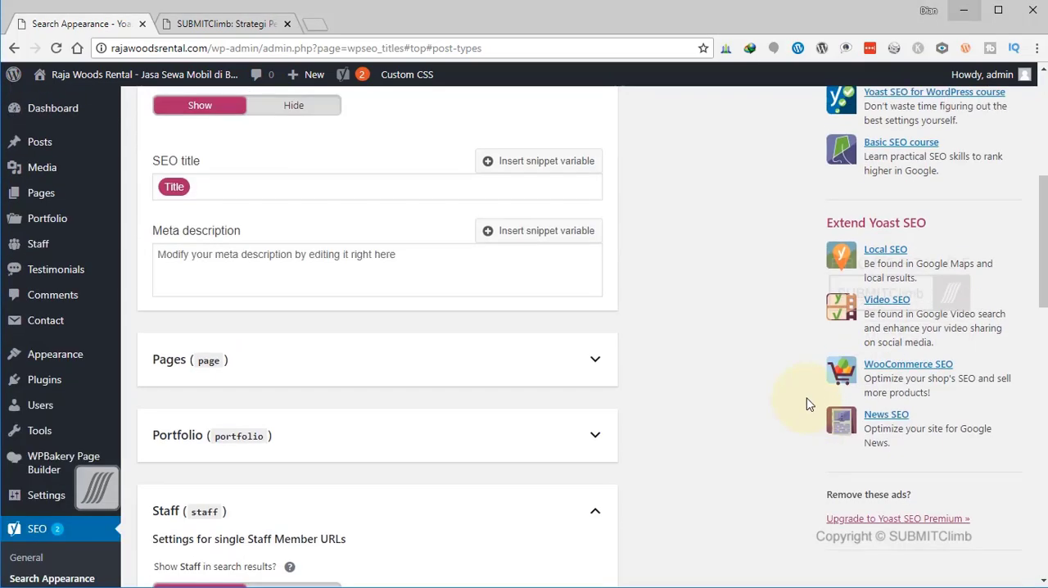
pyautogui.click(594, 359)
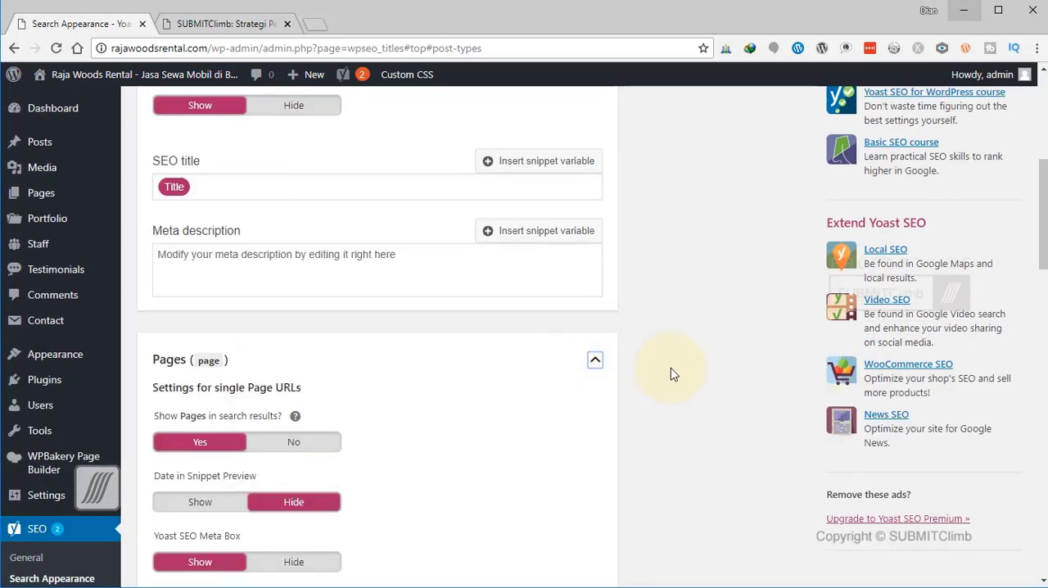
pyautogui.scroll(-3, 672, 375)
pyautogui.scroll(2, 672, 375)
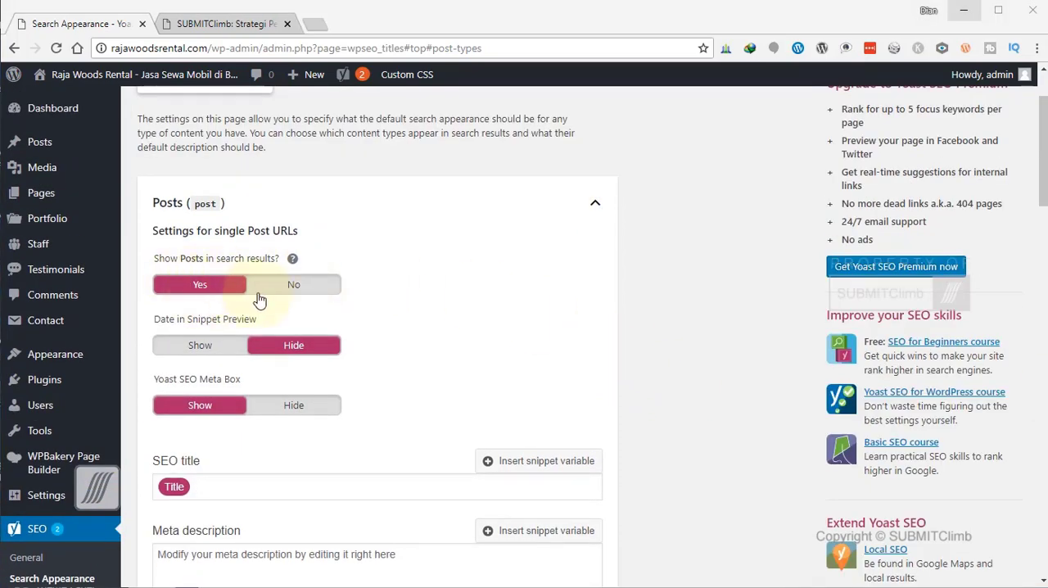
pyautogui.scroll(-5, 351, 445)
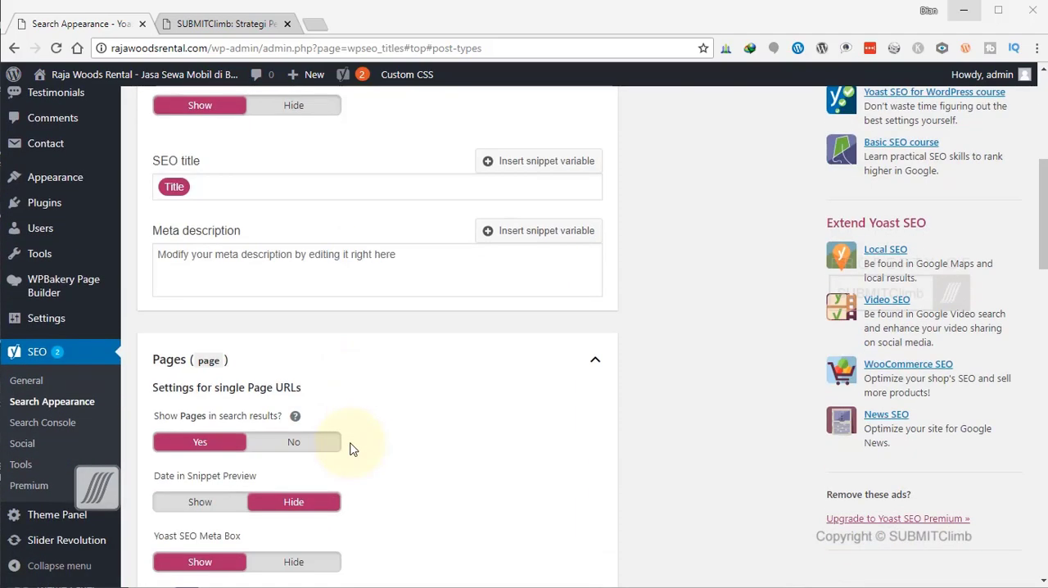
pyautogui.scroll(-2, 347, 437)
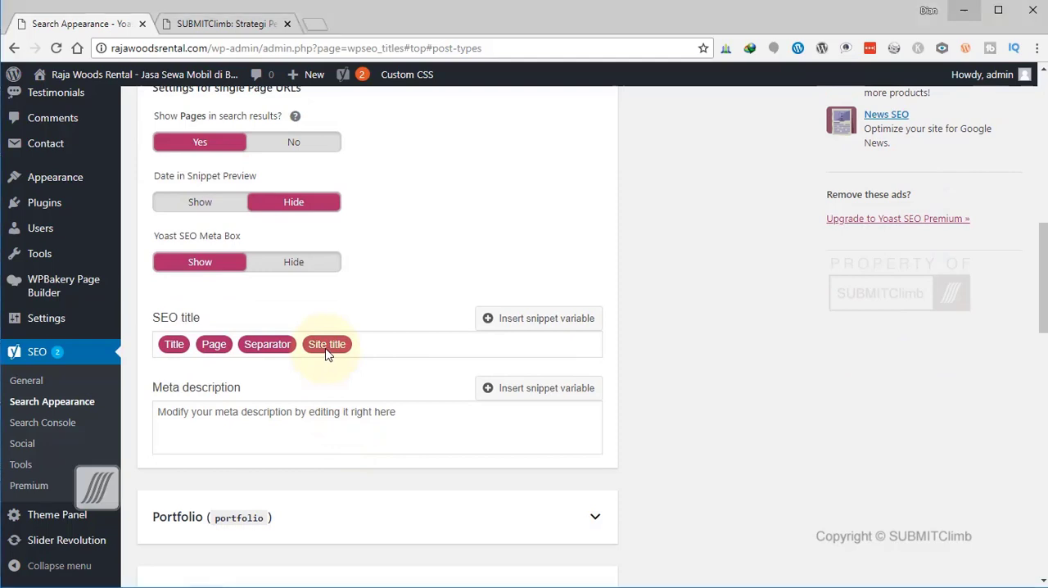
# Remove the Site title, Separator and Page variables from the Pages SEO title, leaving only Title.
pyautogui.click(327, 344)
pyautogui.press('BackSpace')
pyautogui.click(253, 346)
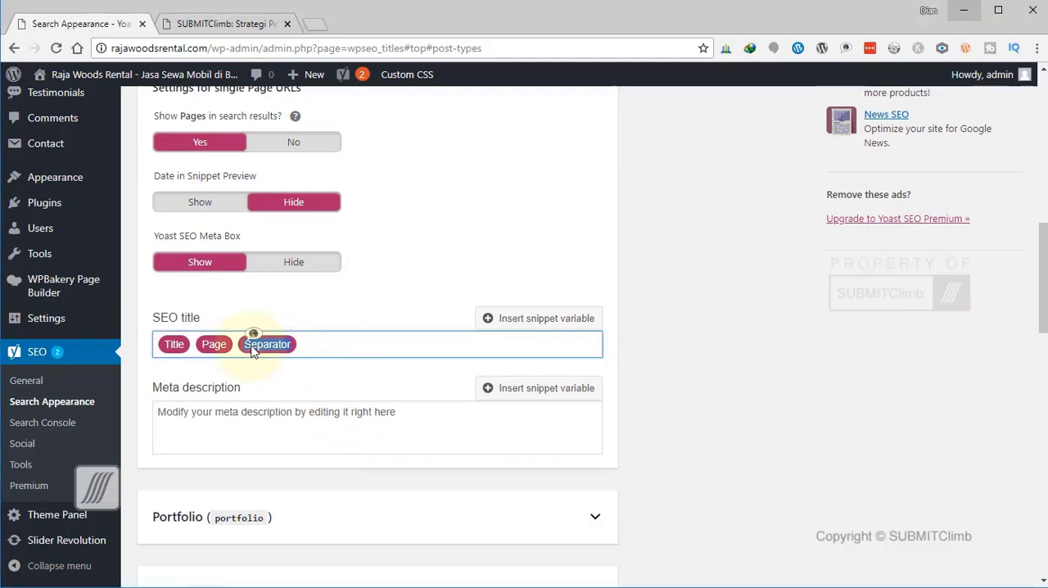
pyautogui.press('BackSpace')
pyautogui.click(216, 348)
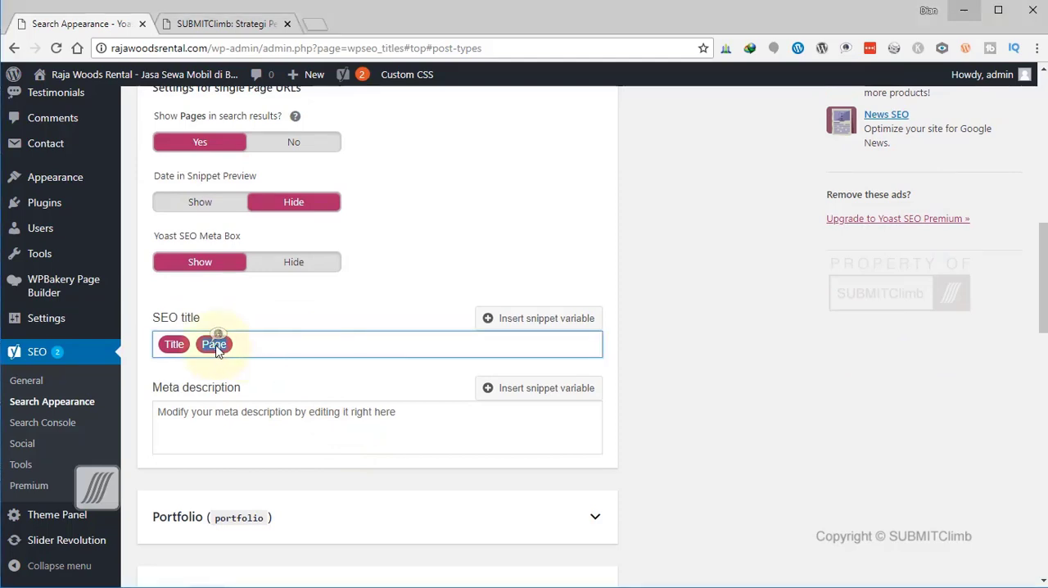
pyautogui.press('BackSpace')
pyautogui.click(810, 415)
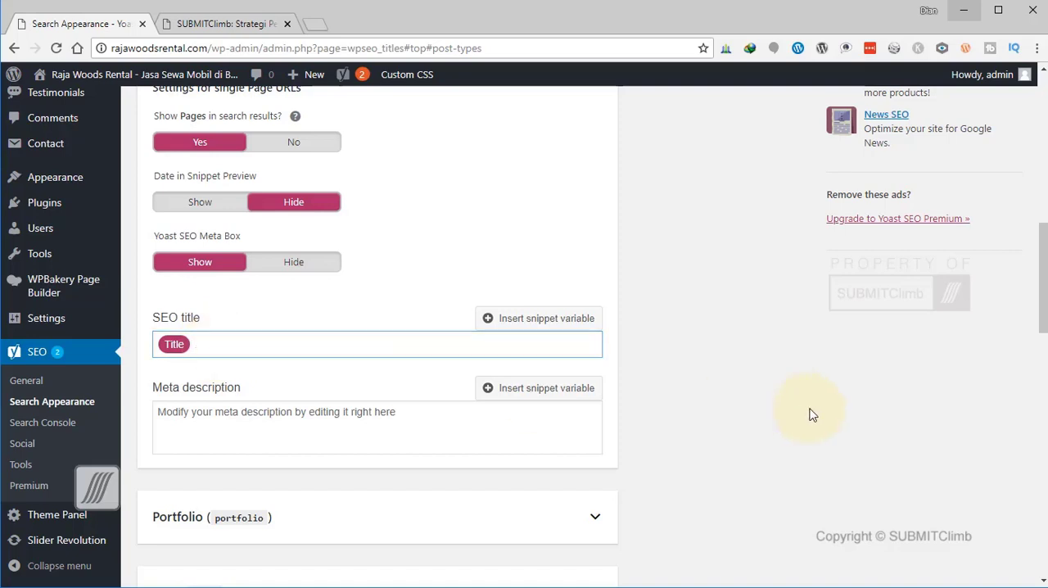
# Expand the Portfolio content type to reach its SEO title settings.
pyautogui.scroll(-4, 815, 427)
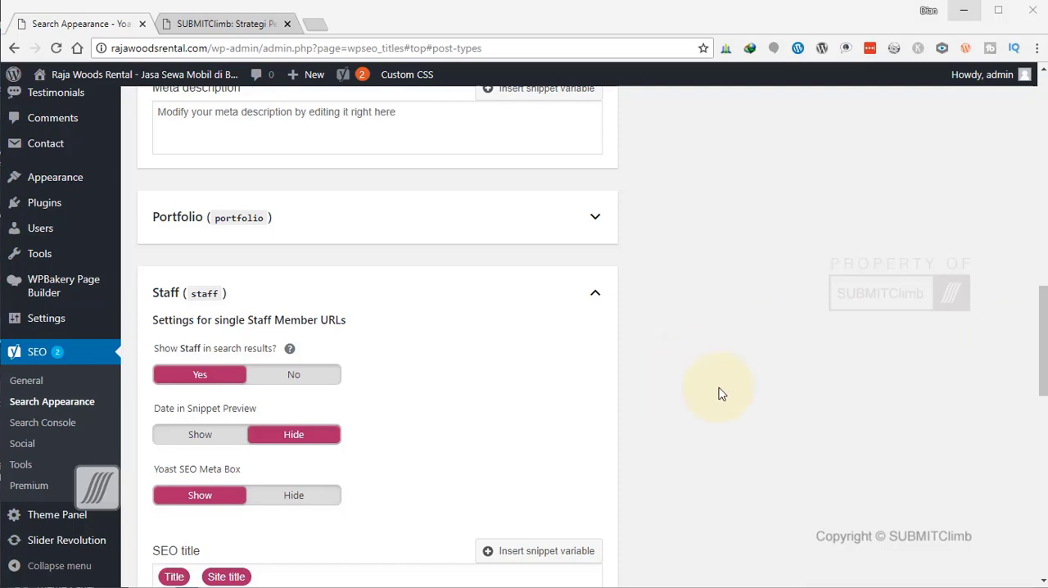
pyautogui.click(596, 218)
pyautogui.scroll(-2, 668, 269)
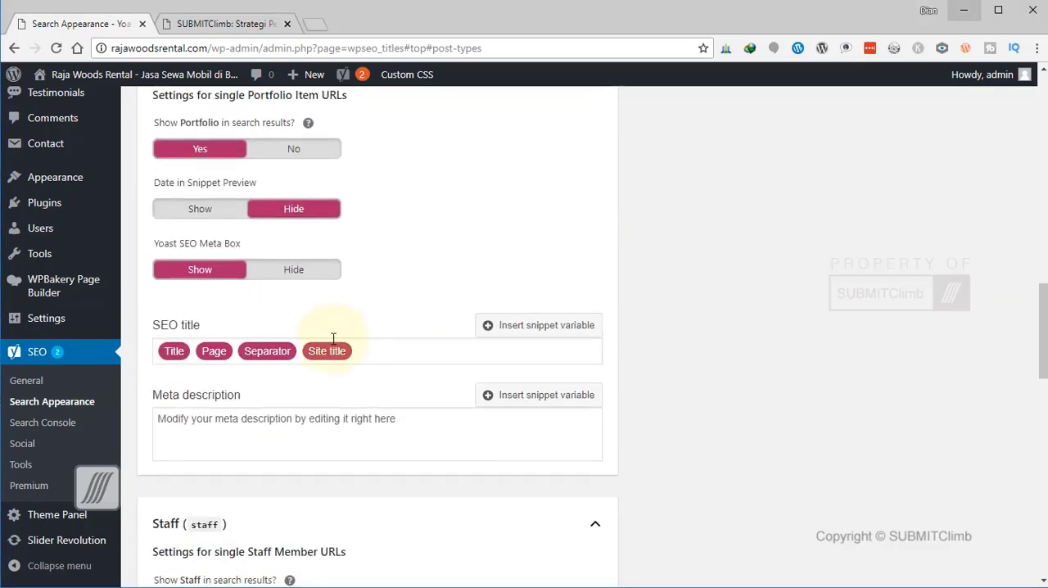
pyautogui.click(328, 350)
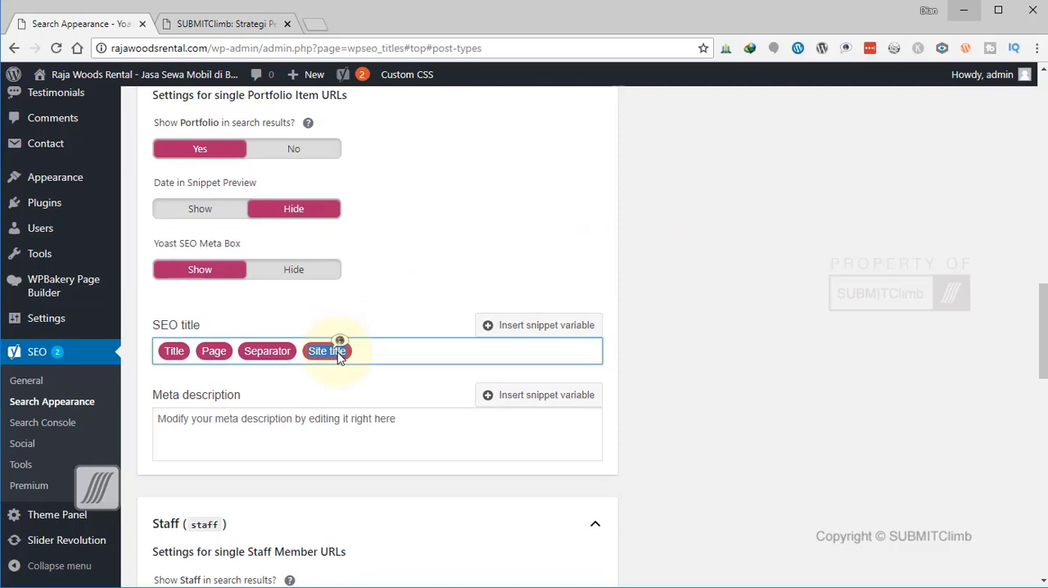
pyautogui.press('BackSpace')
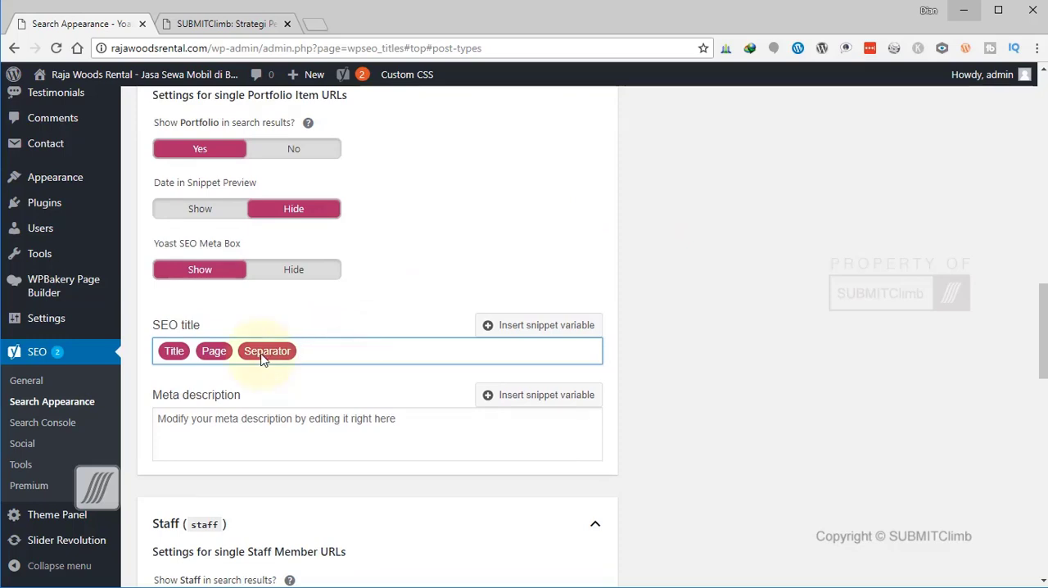
pyautogui.hotkey('ctrl', 'z')
# Remove the Page and Separator variables from the Portfolio SEO title, keeping Title and Site title.
pyautogui.click(215, 353)
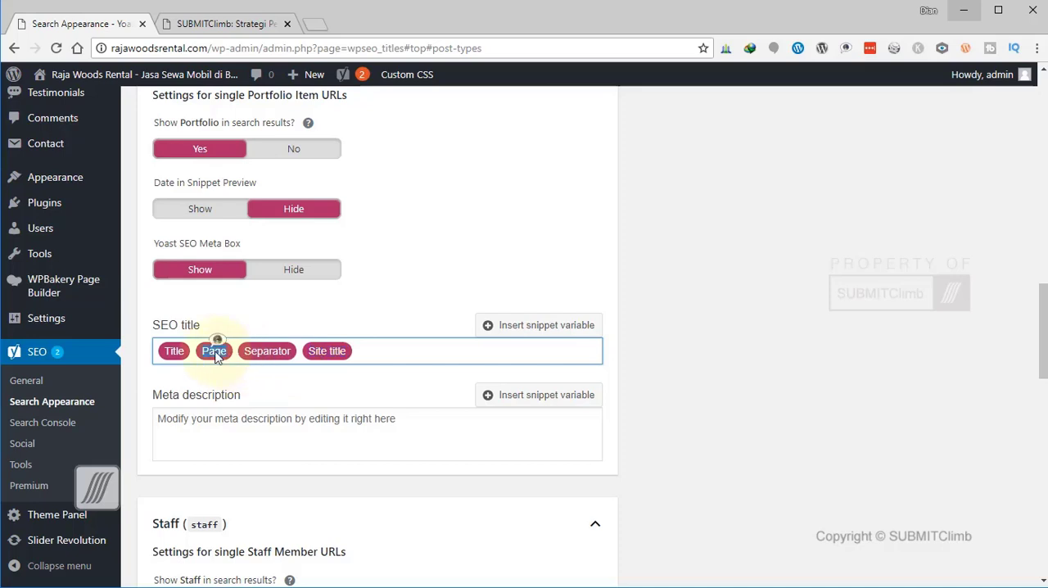
pyautogui.click(270, 350)
pyautogui.moveTo(270, 352); pyautogui.dragTo(215, 344)
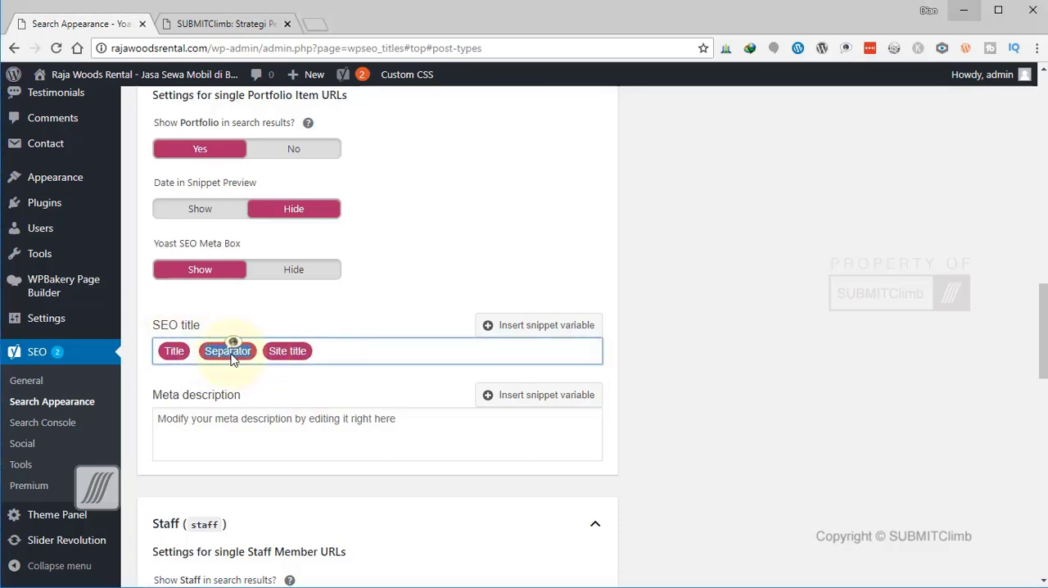
pyautogui.press('Delete')
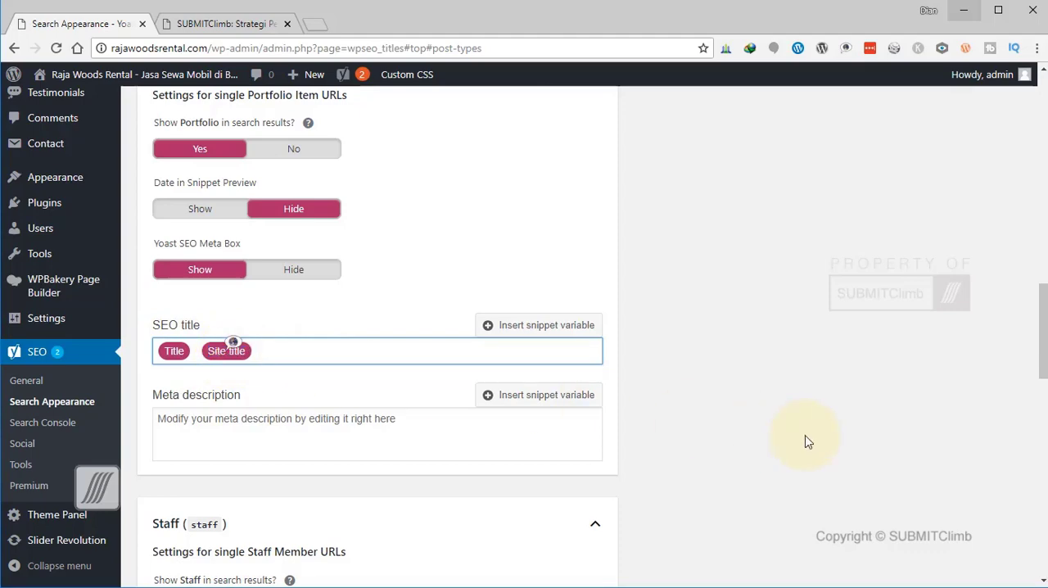
# Save the Content Types search appearance settings, leaving the Staff and Testimonials options as they are.
pyautogui.scroll(-4, 807, 443)
pyautogui.scroll(-5, 808, 442)
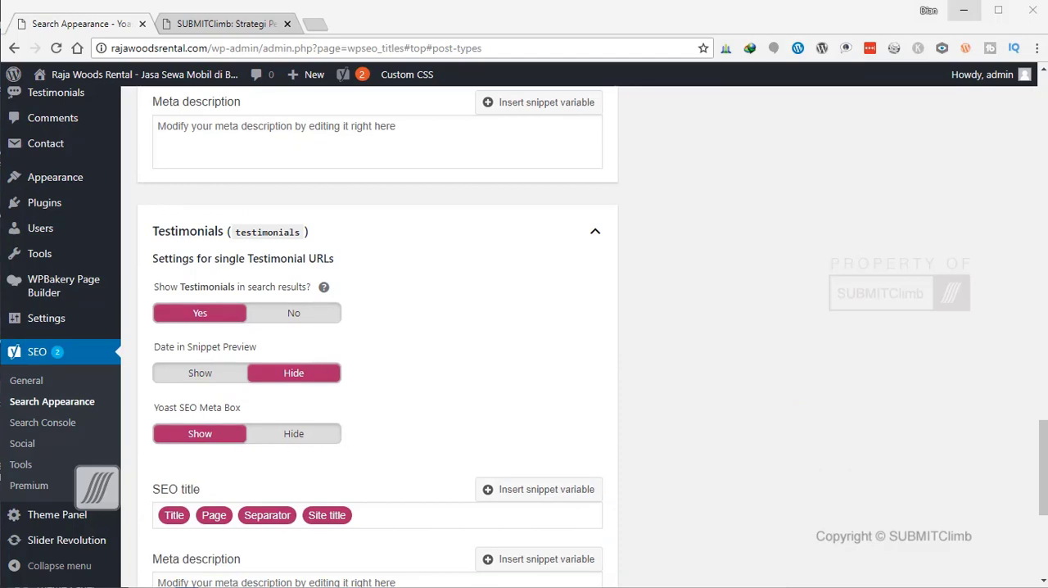
pyautogui.scroll(-4, 805, 427)
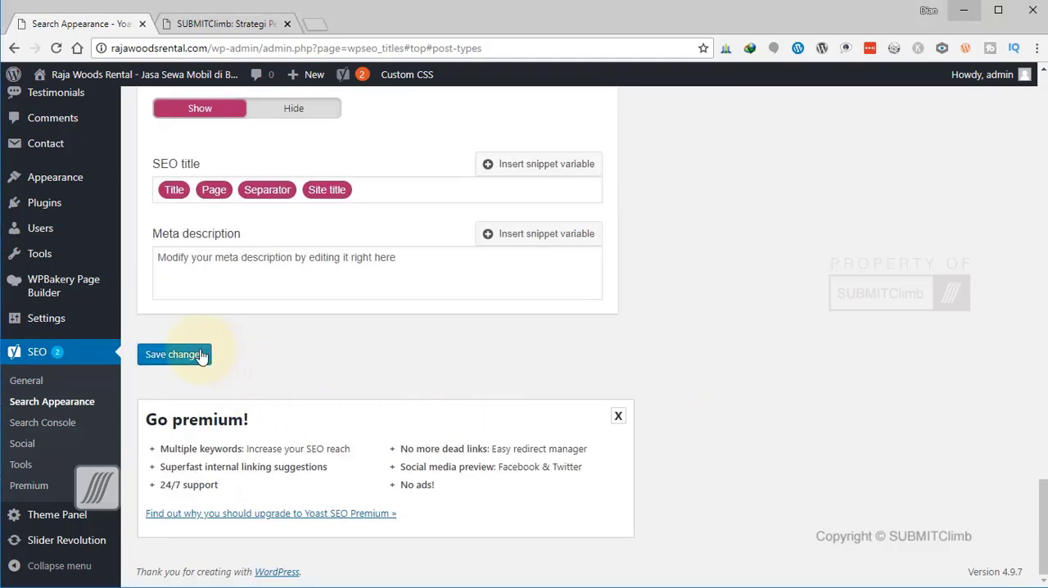
pyautogui.scroll(4, 306, 375)
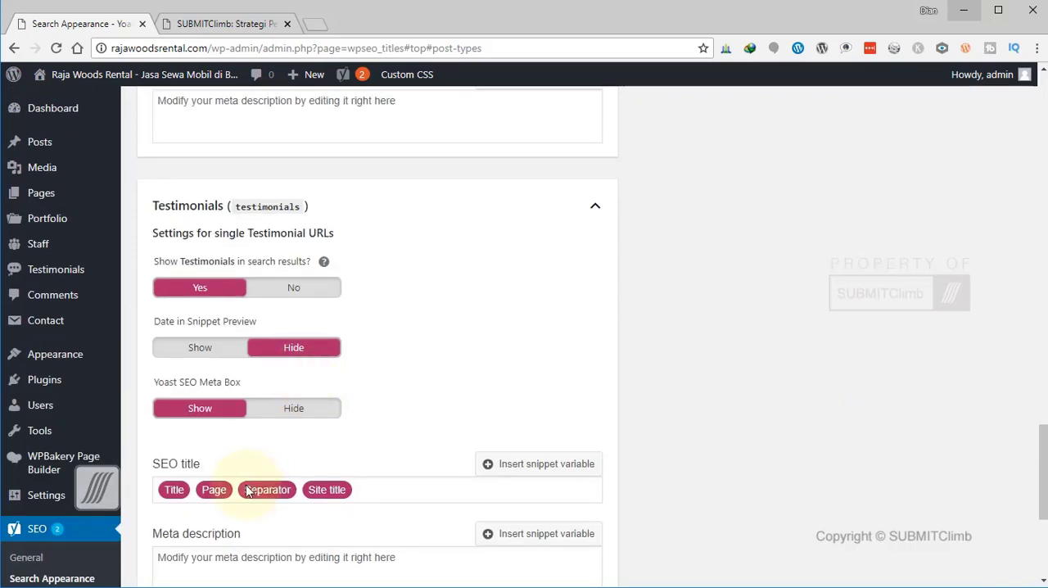
pyautogui.scroll(-4, 248, 490)
pyautogui.click(172, 353)
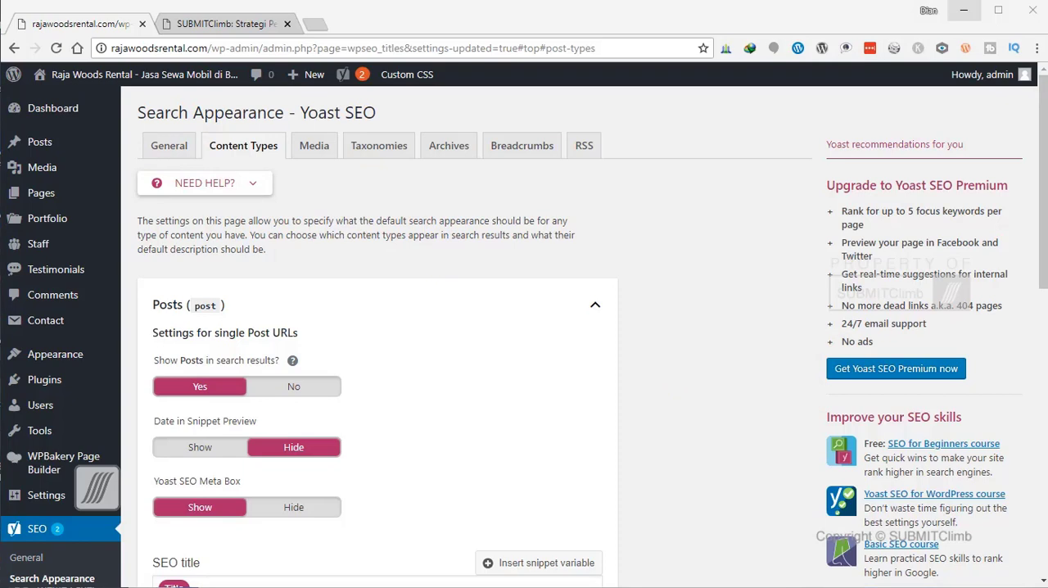
# In the Media settings, set attachment URL redirection to No and showing Media in search results to No.
pyautogui.click(314, 145)
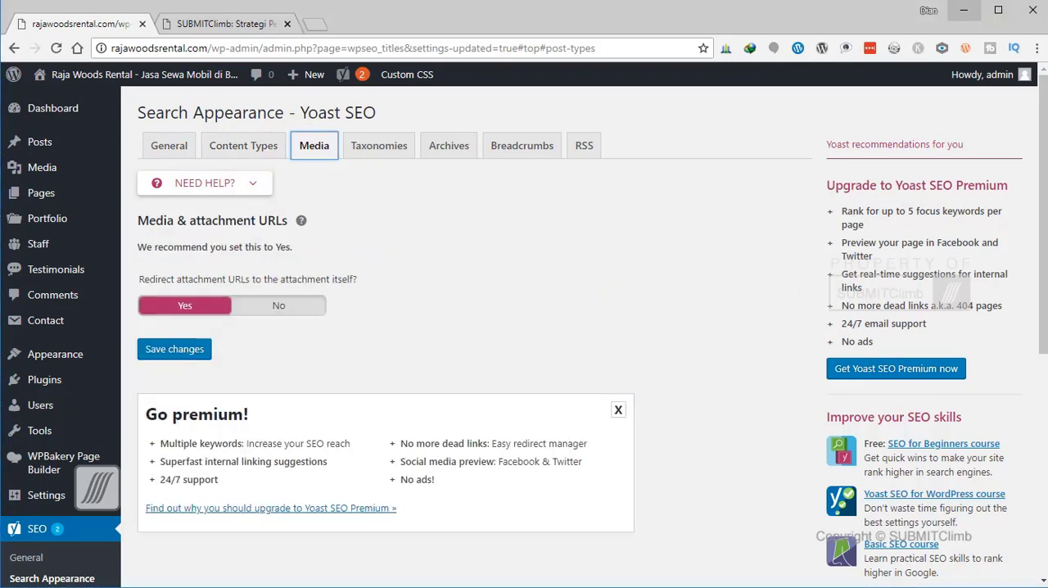
pyautogui.click(299, 309)
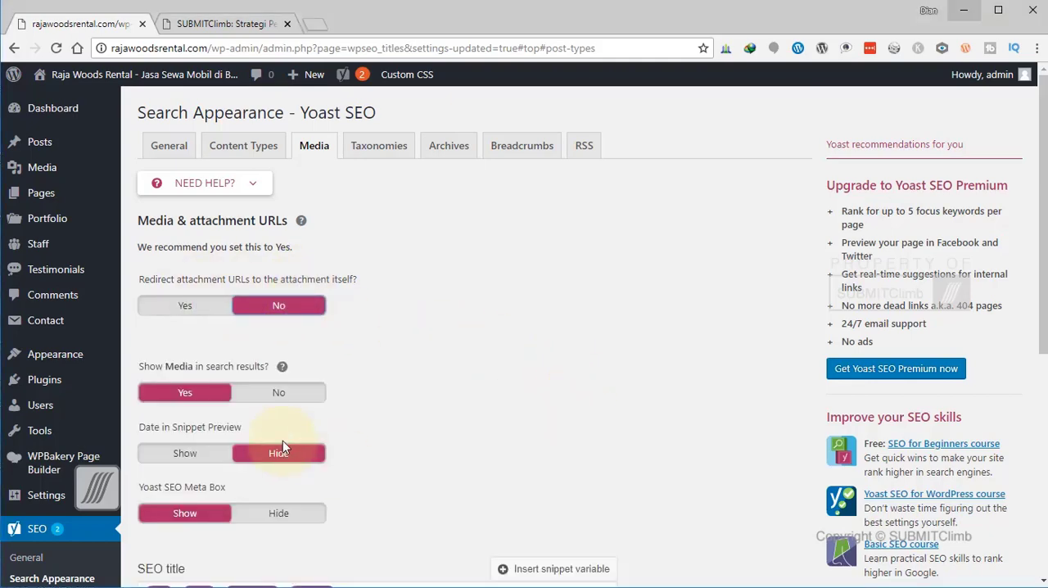
pyautogui.click(279, 395)
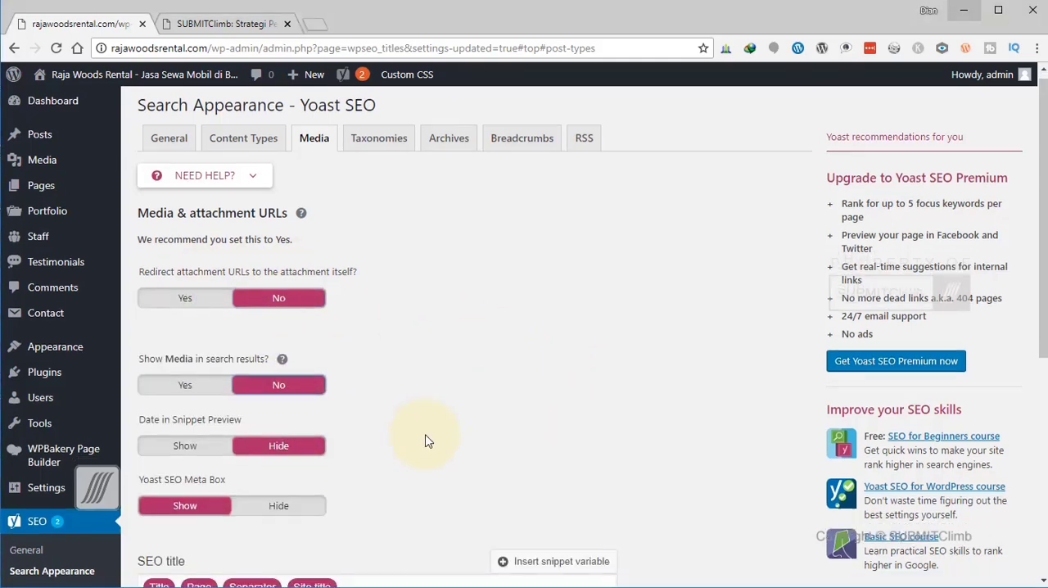
# Remove the Page and Separator variables from the Media SEO title, keeping Title and Site title, and save the changes.
pyautogui.scroll(-2, 213, 342)
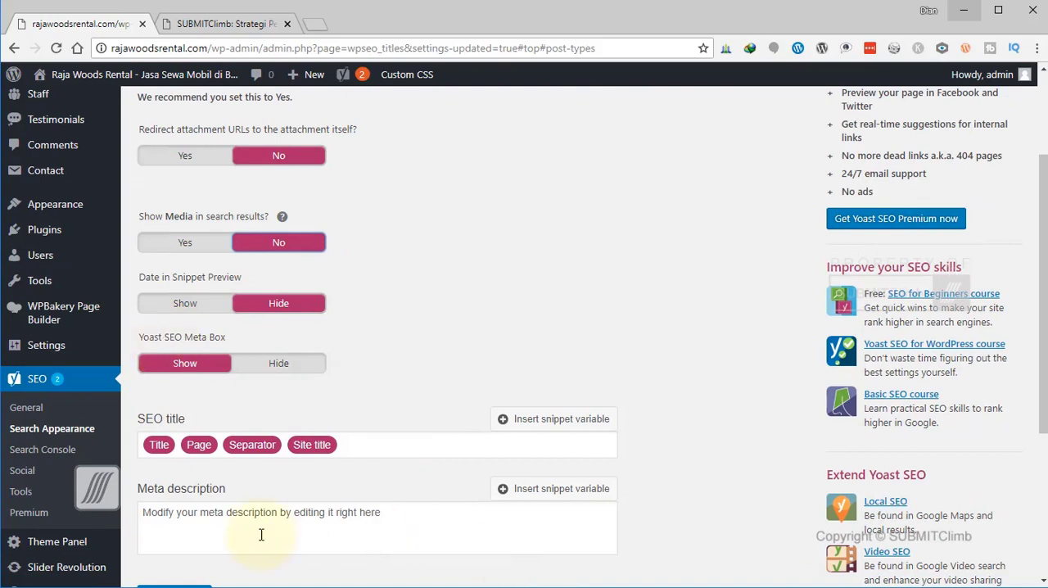
pyautogui.doubleClick(204, 447)
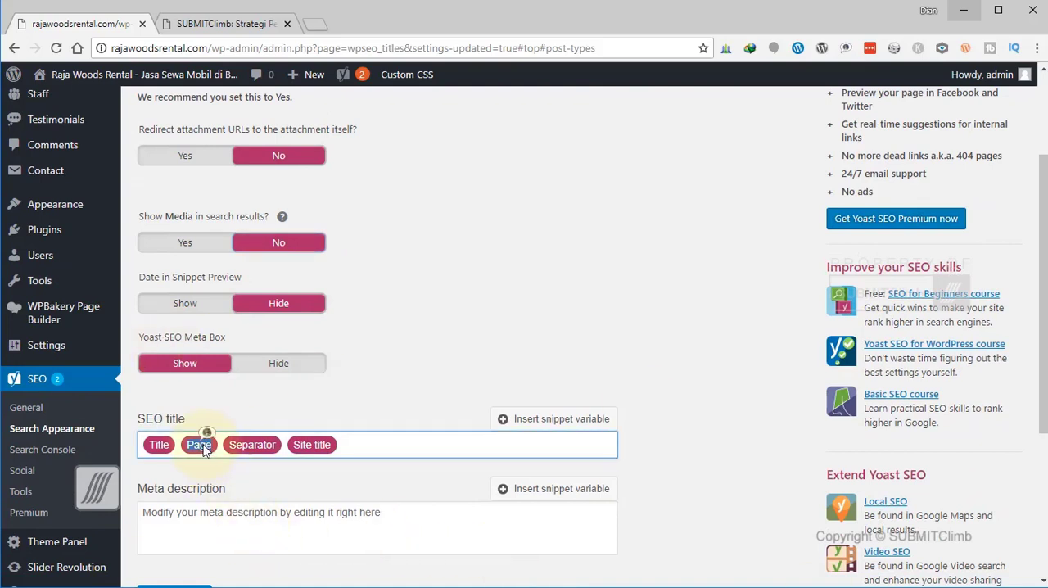
pyautogui.press('Delete')
pyautogui.doubleClick(213, 445)
pyautogui.press('Delete')
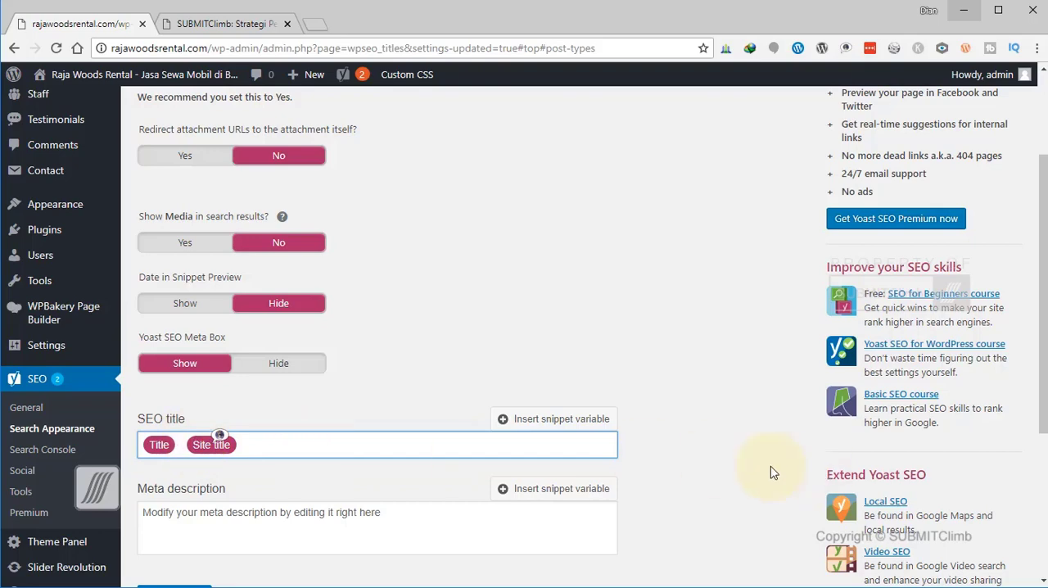
pyautogui.click(704, 463)
pyautogui.scroll(-3, 704, 463)
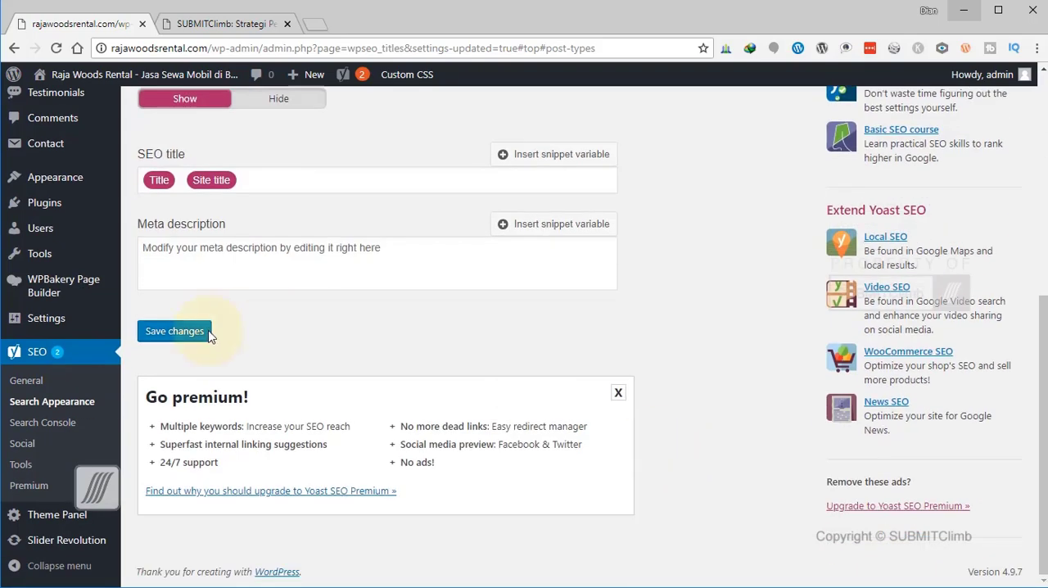
pyautogui.click(174, 330)
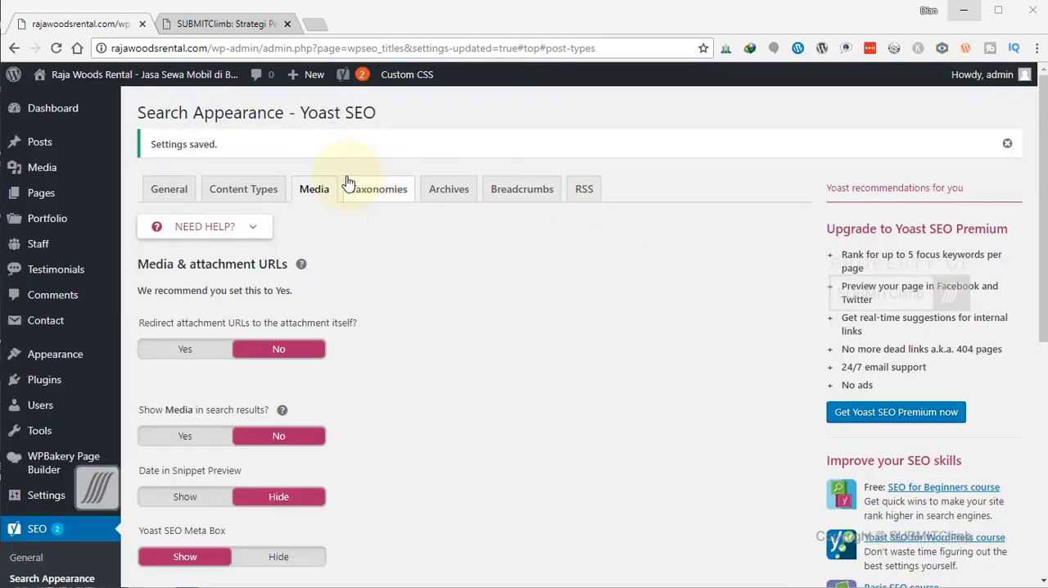
# In the Taxonomies settings, remove the Page and Separator variables from the Categories SEO title.
pyautogui.click(382, 196)
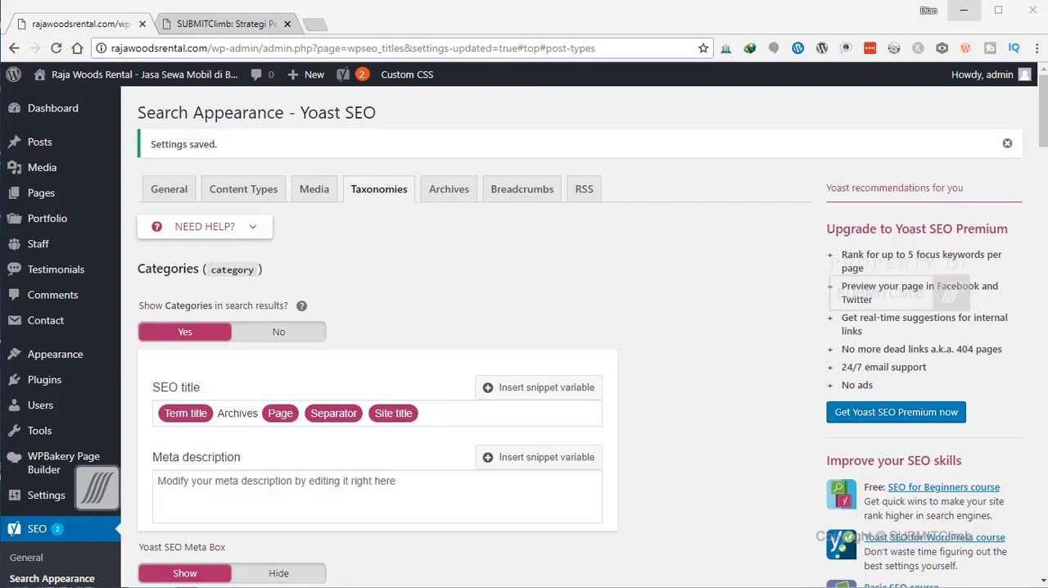
pyautogui.scroll(-2, 741, 300)
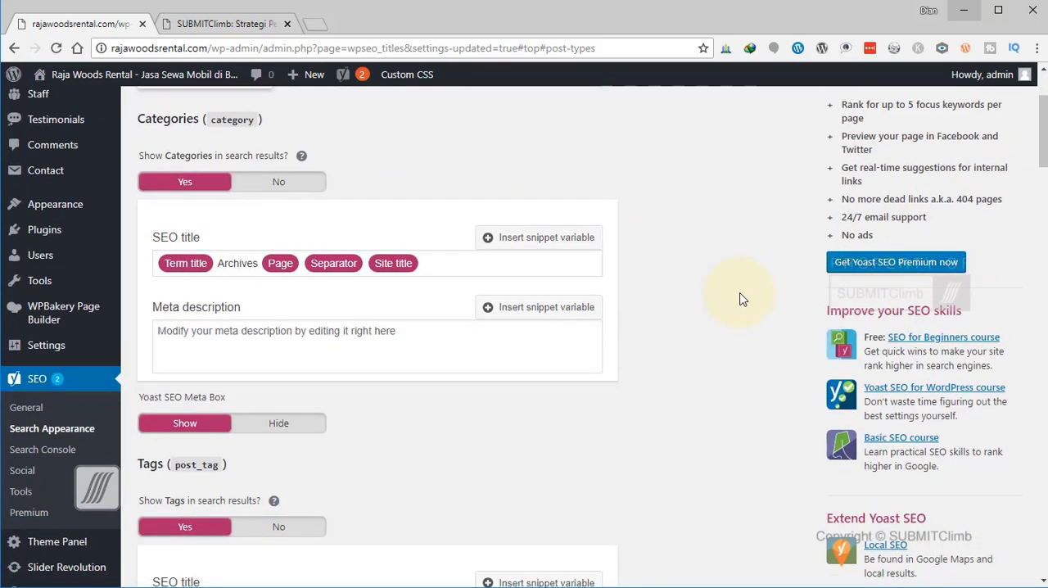
pyautogui.scroll(2, 741, 299)
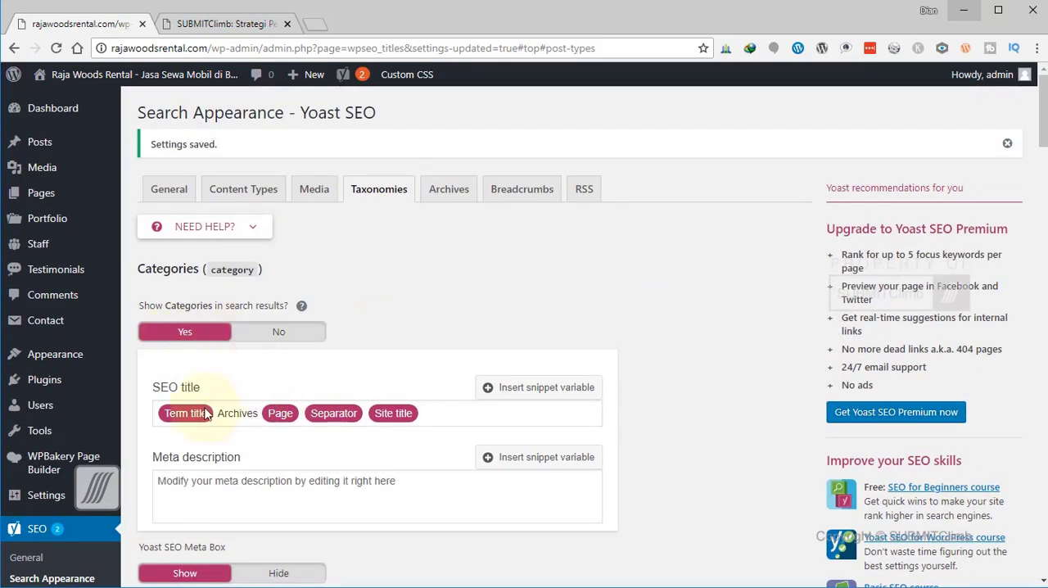
pyautogui.click(292, 421)
pyautogui.press('Delete')
pyautogui.doubleClick(288, 420)
pyautogui.press('Delete')
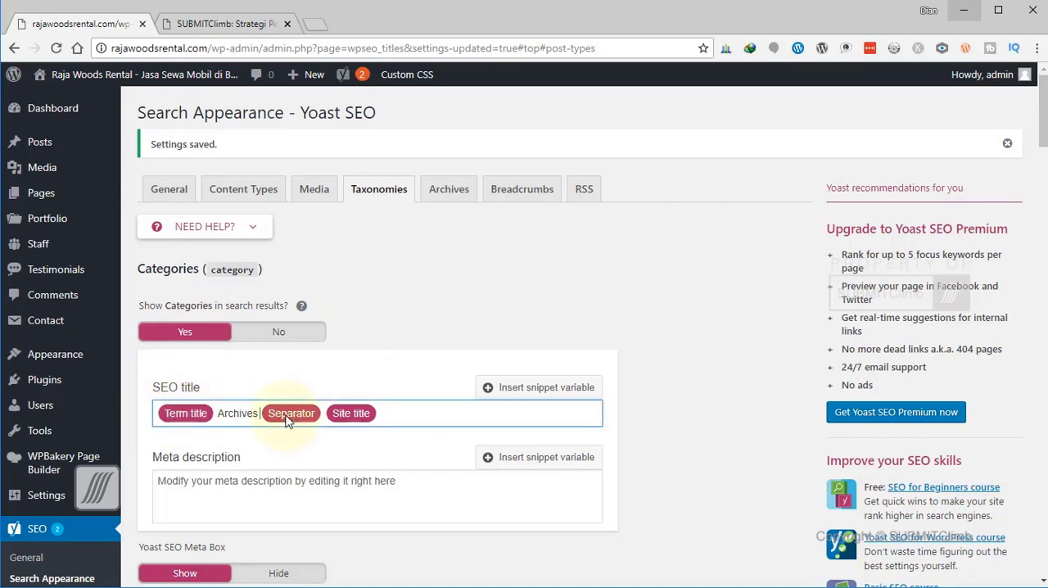
pyautogui.doubleClick(293, 421)
pyautogui.press('Delete')
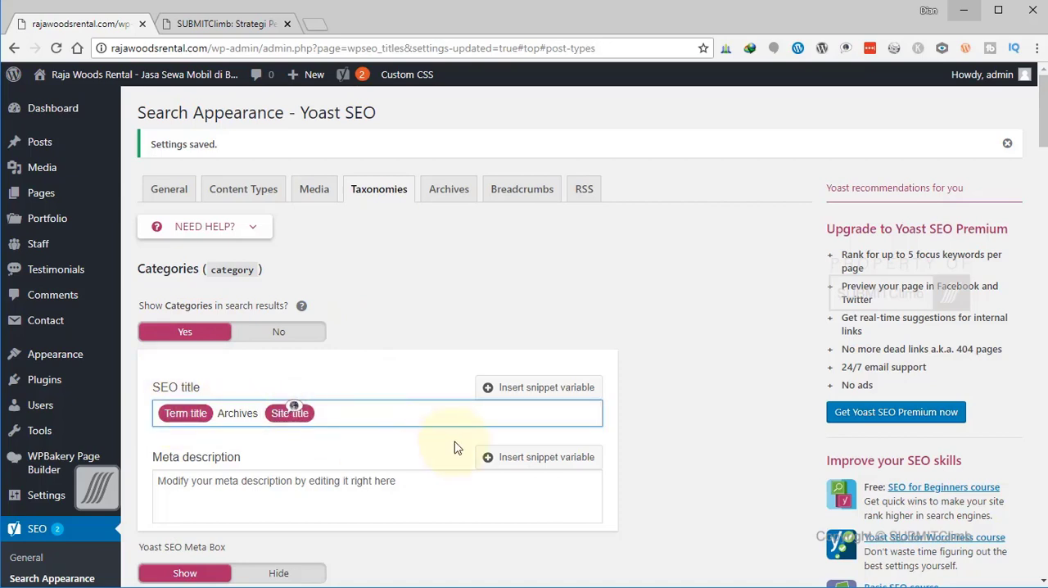
# Set Tags to No for search results and remove the Page and Separator variables from the Tags SEO title.
pyautogui.scroll(-4, 479, 449)
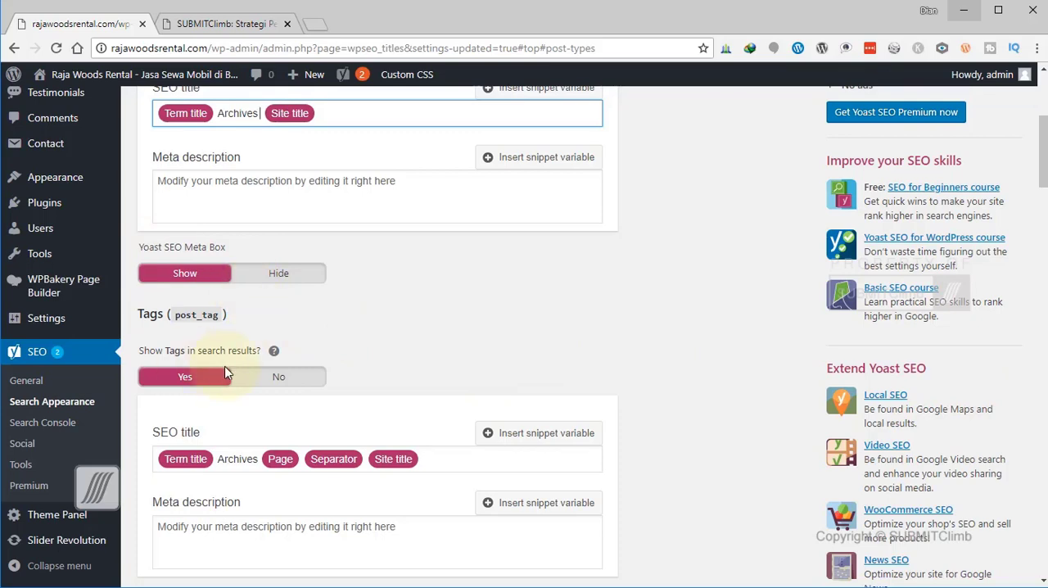
pyautogui.click(279, 378)
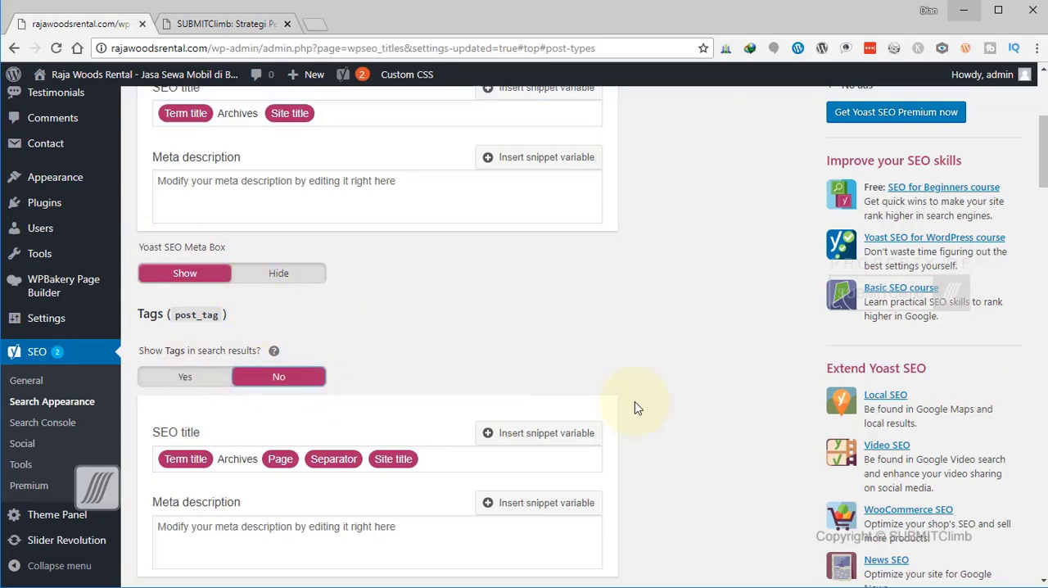
pyautogui.scroll(-2, 685, 435)
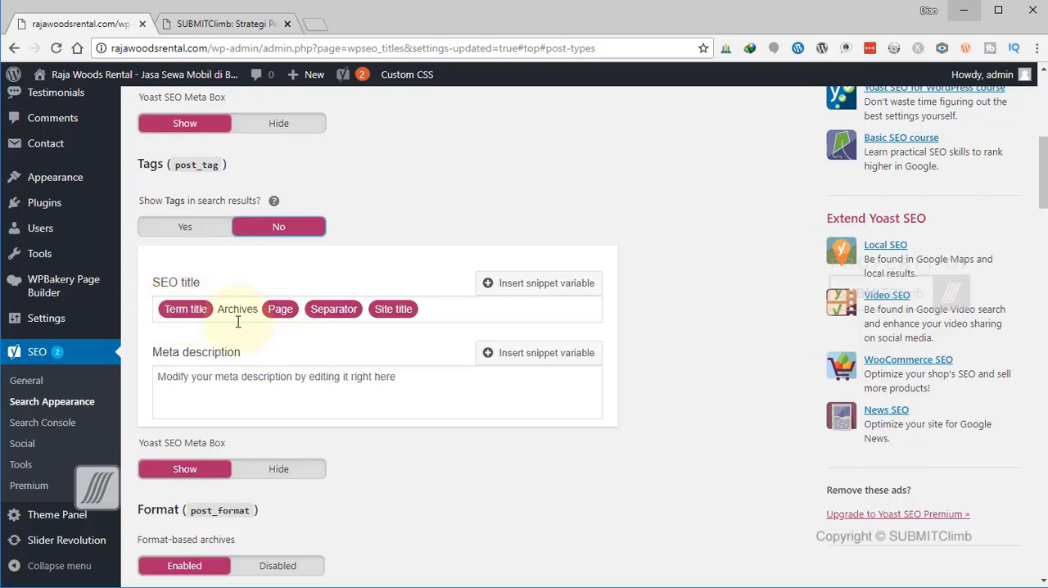
pyautogui.doubleClick(282, 317)
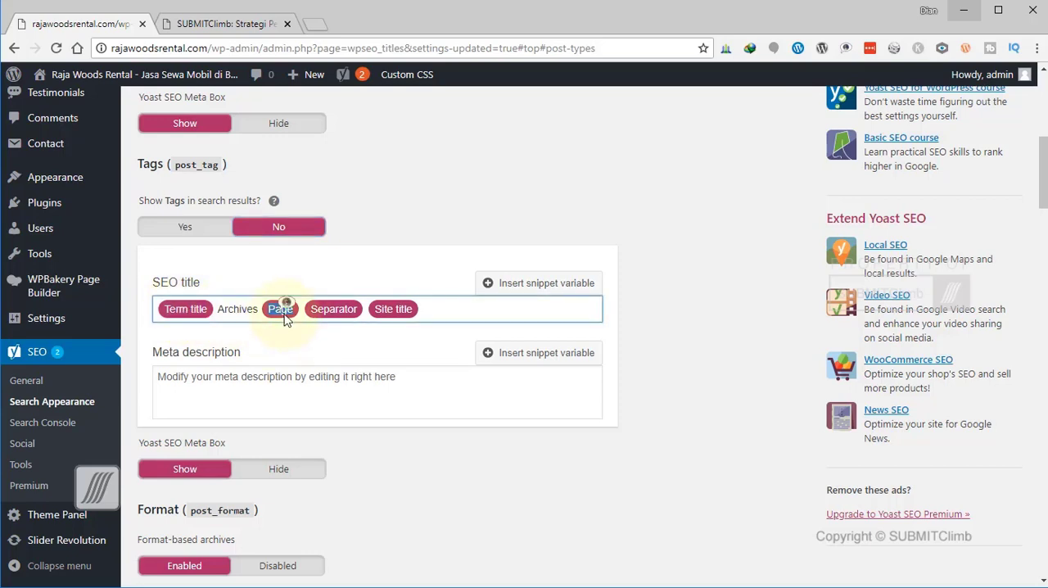
pyautogui.press('BackSpace')
pyautogui.doubleClick(304, 314)
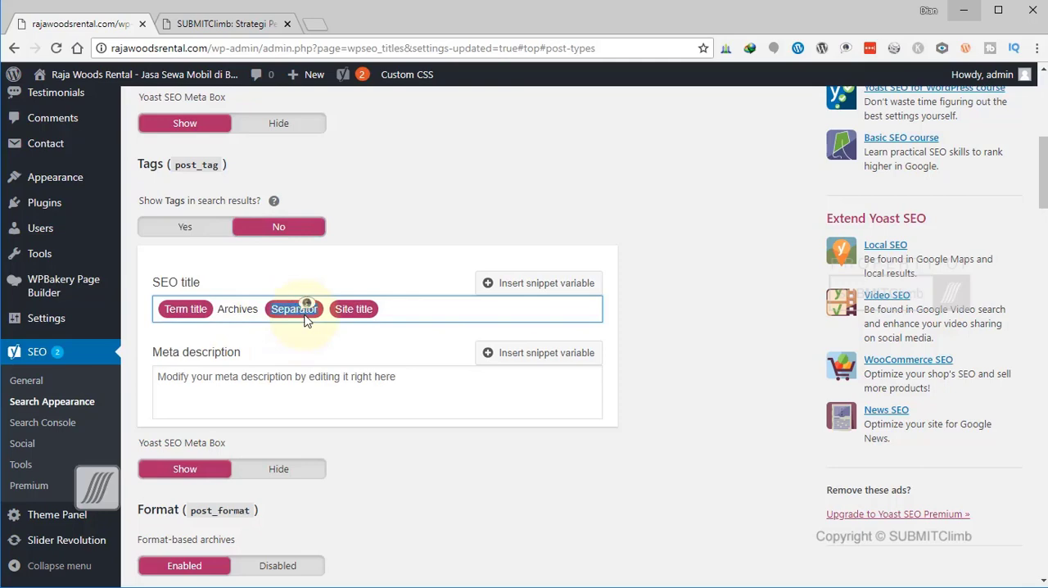
pyautogui.press('BackSpace')
pyautogui.click(710, 381)
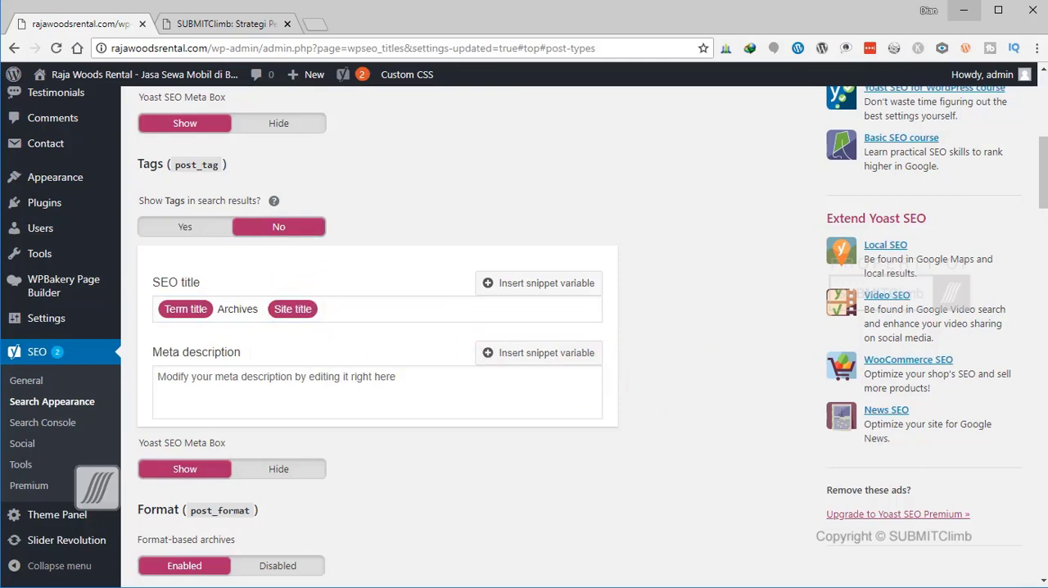
# Read the help on showing Format in search results and set that option to Yes.
pyautogui.click(638, 521)
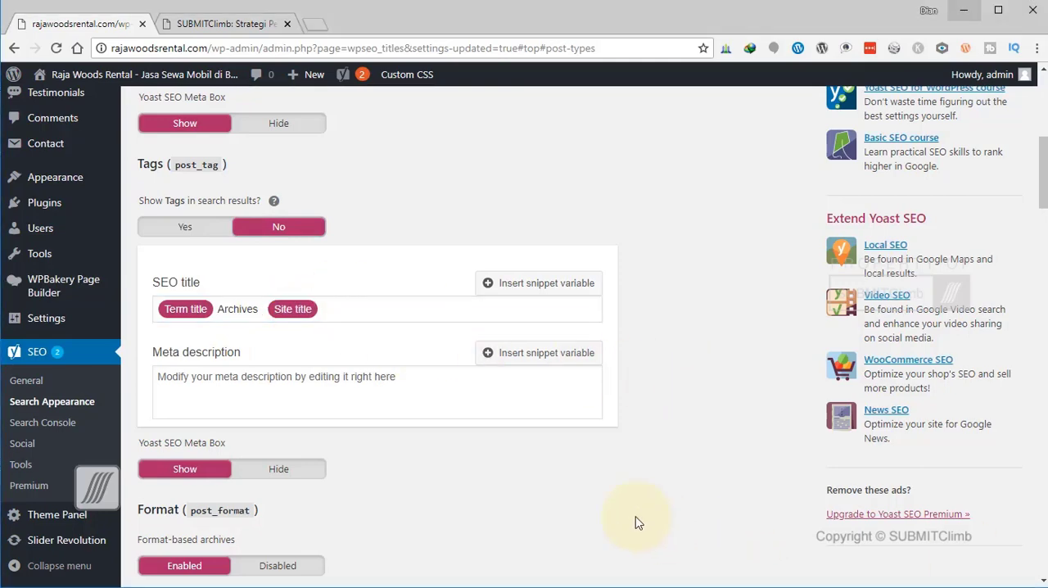
pyautogui.scroll(-2, 636, 519)
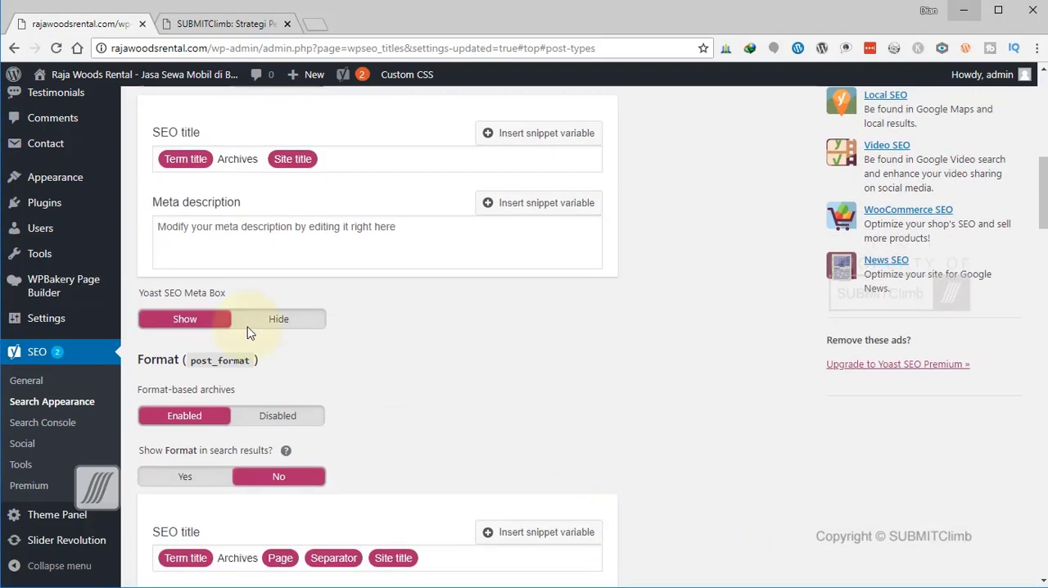
pyautogui.click(285, 451)
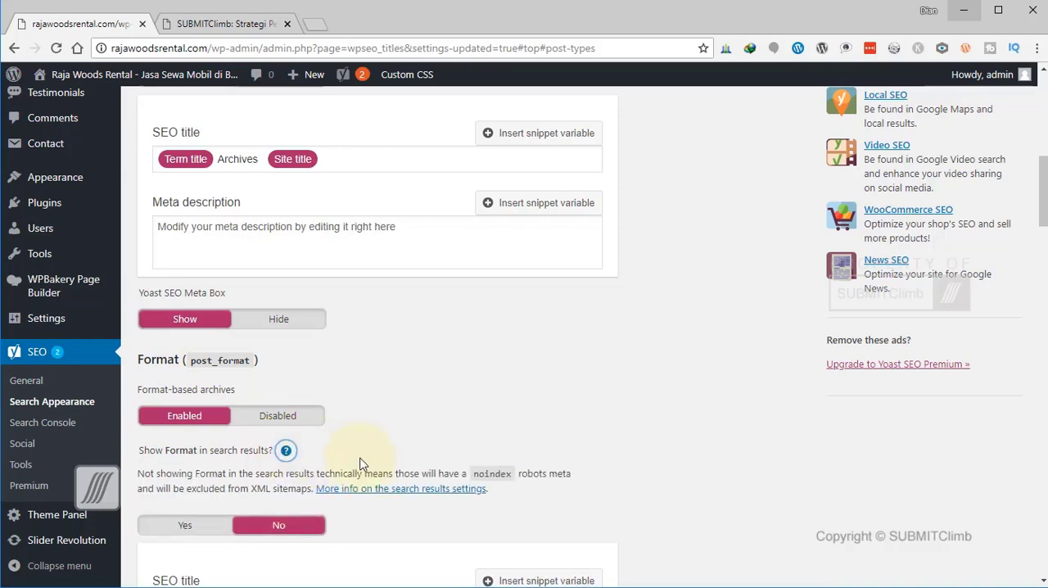
pyautogui.scroll(-2, 246, 409)
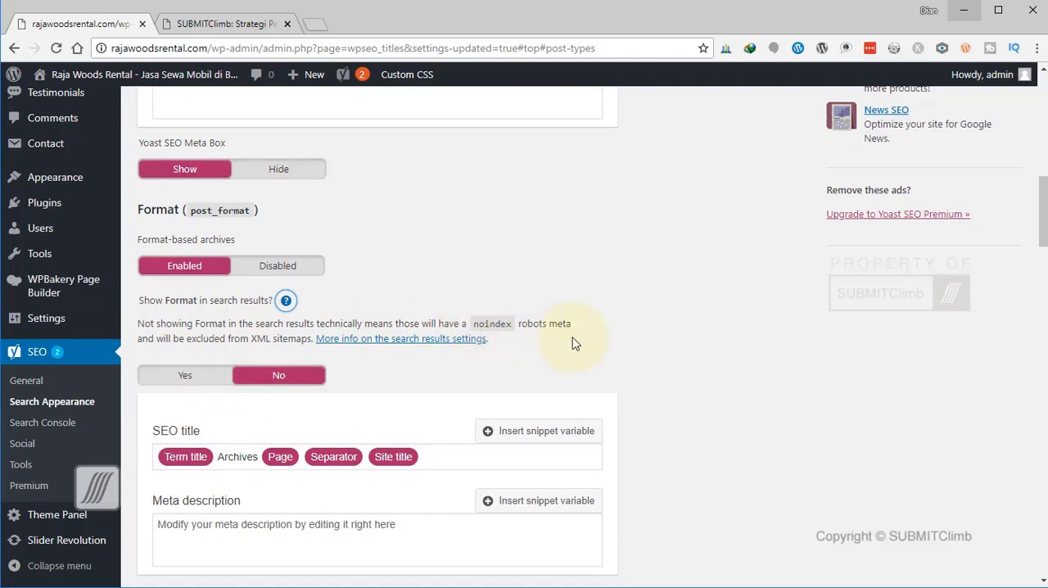
pyautogui.click(194, 382)
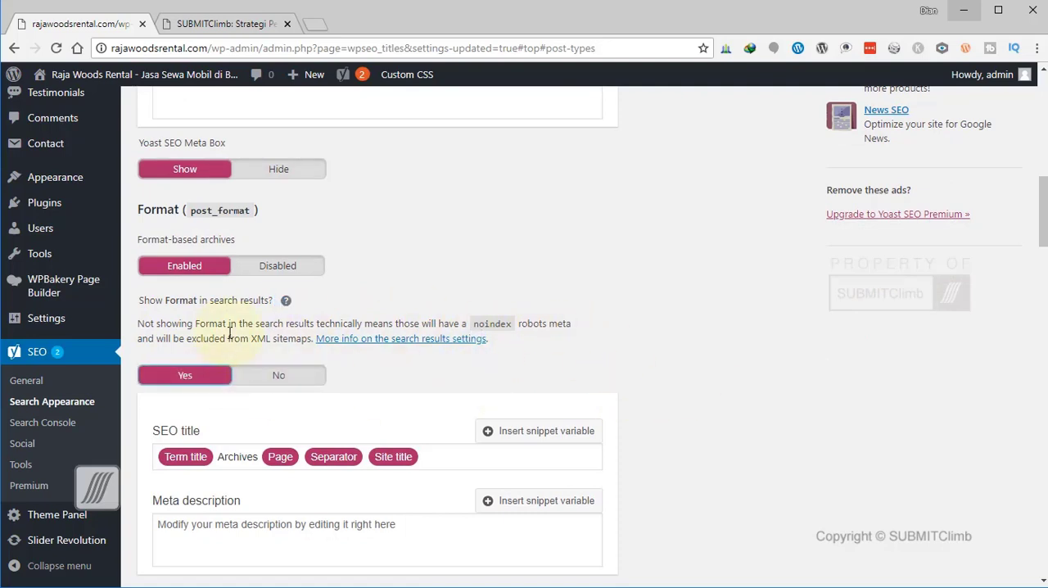
# Remove the Page and Separator variables from the Portfolio Tags SEO title, keeping Term title, Archives and Site title.
pyautogui.scroll(-2, 578, 371)
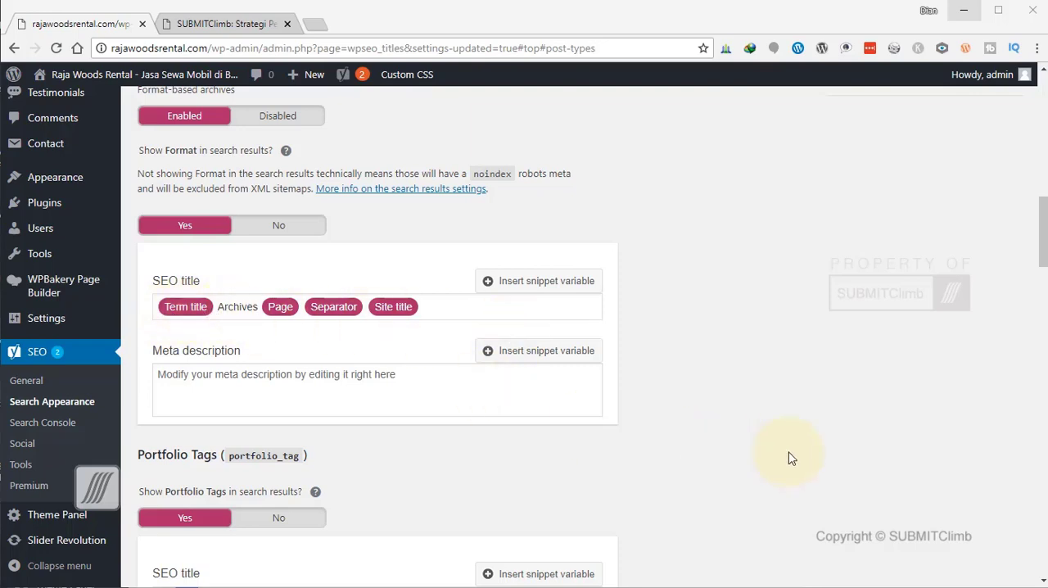
pyautogui.scroll(-4, 792, 458)
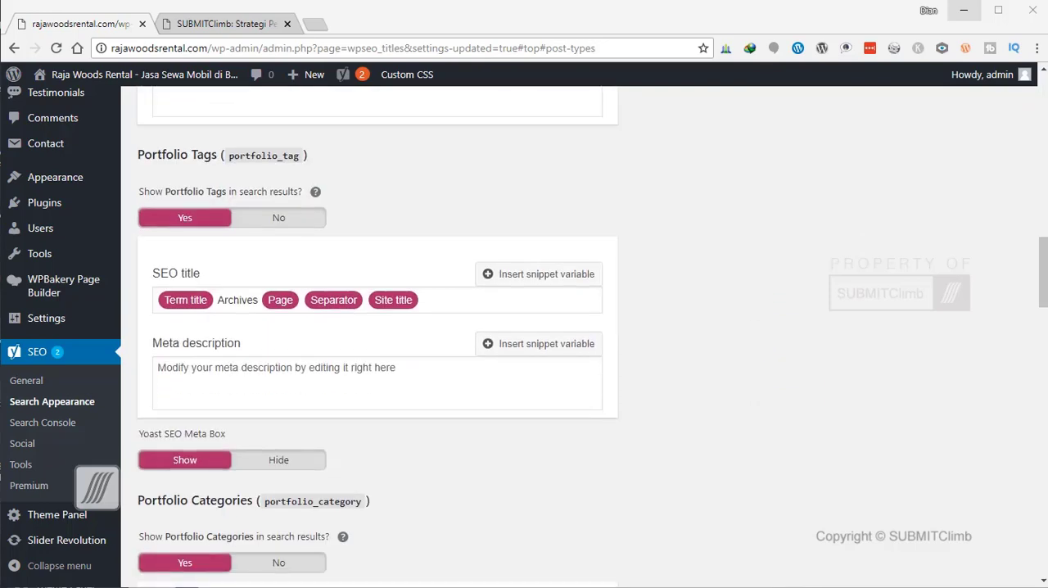
pyautogui.click(278, 304)
pyautogui.press('Delete')
pyautogui.press('Delete')
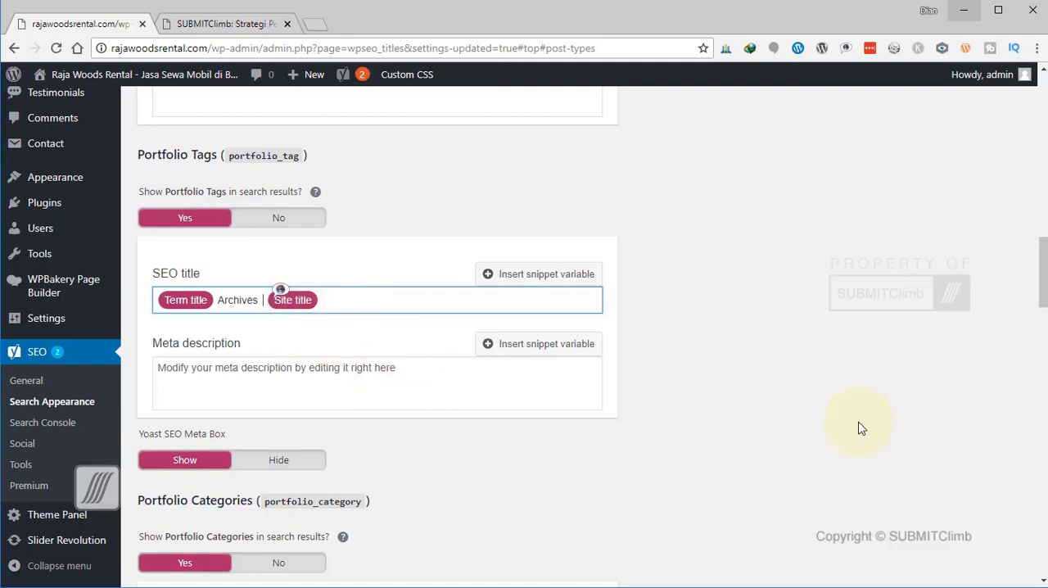
pyautogui.click(803, 438)
# Remove the Page and Separator variables from the Portfolio Categories SEO title, keeping Term title, Archives and Site title.
pyautogui.scroll(-2, 804, 439)
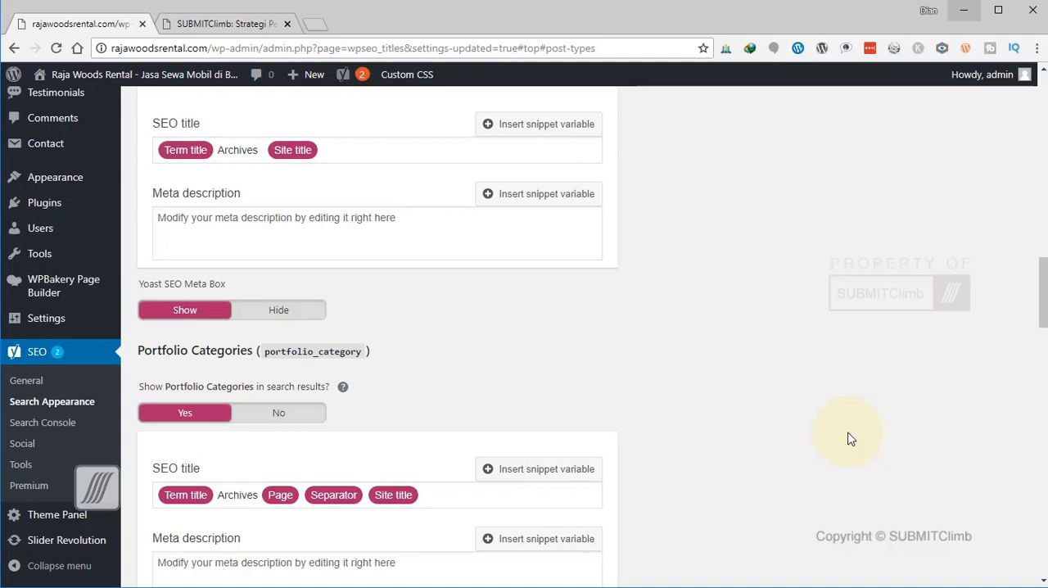
pyautogui.scroll(-2, 458, 385)
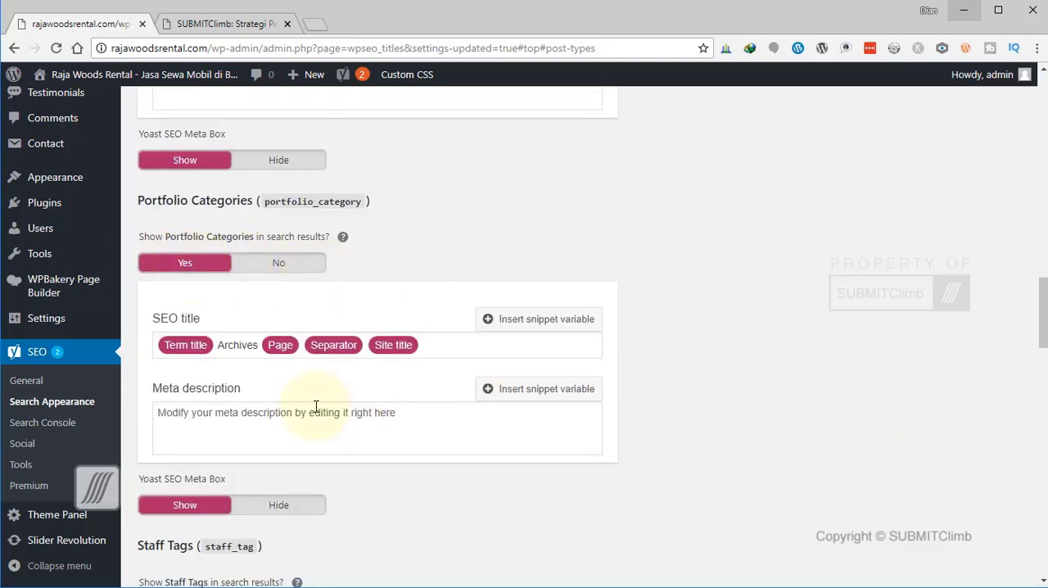
pyautogui.click(287, 352)
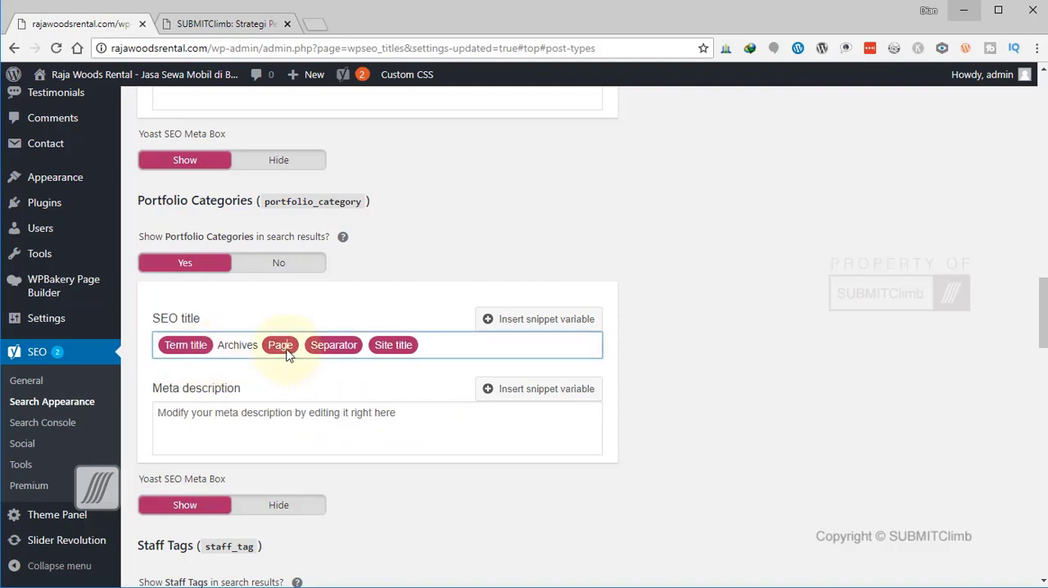
pyautogui.press('BackSpace')
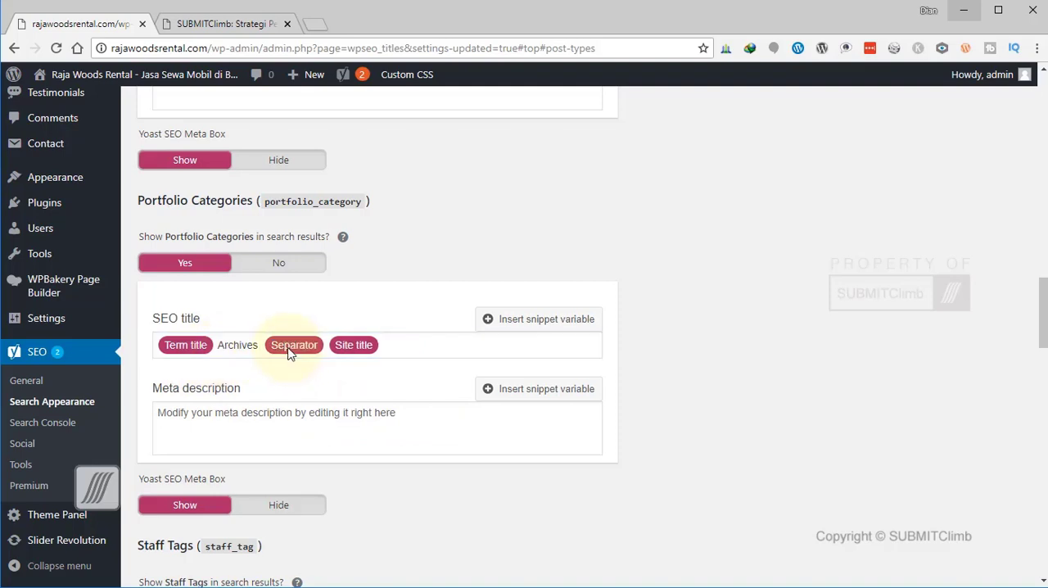
pyautogui.click(289, 350)
pyautogui.press('BackSpace')
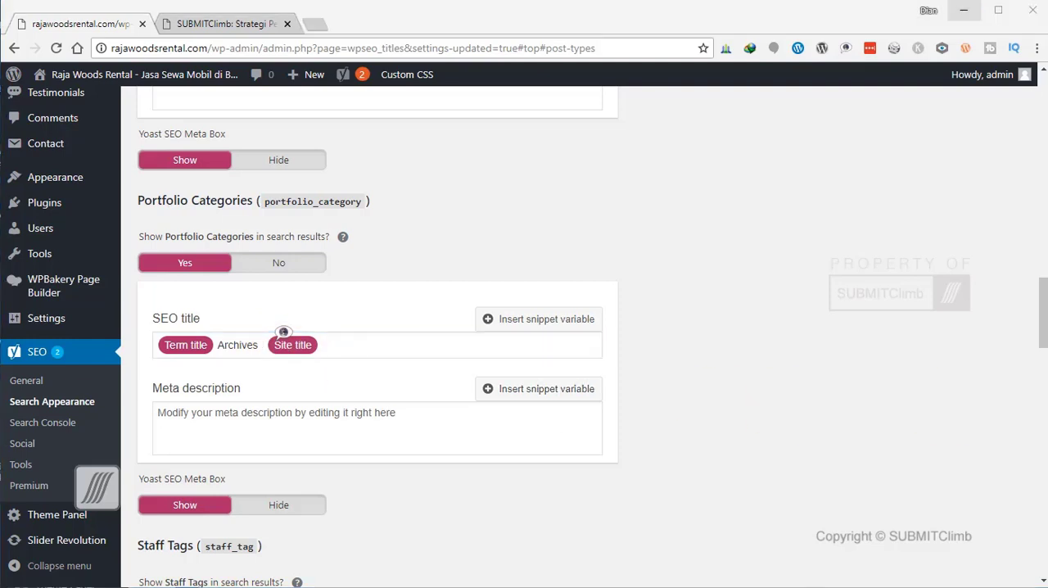
# Set both Staff Tags and Staff Categories to No for showing in search results.
pyautogui.scroll(-4, 826, 440)
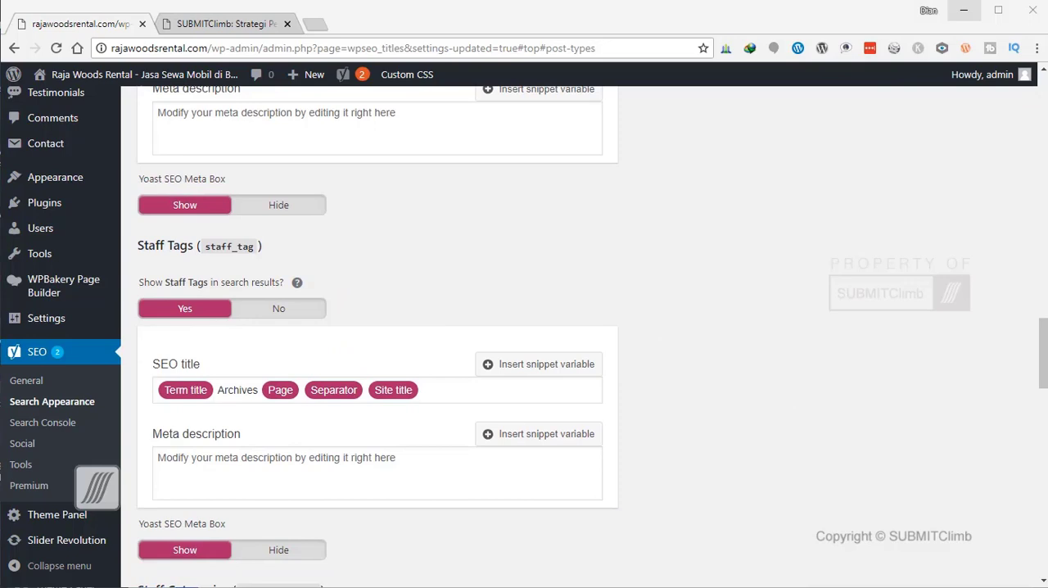
pyautogui.click(698, 349)
pyautogui.scroll(-2, 297, 182)
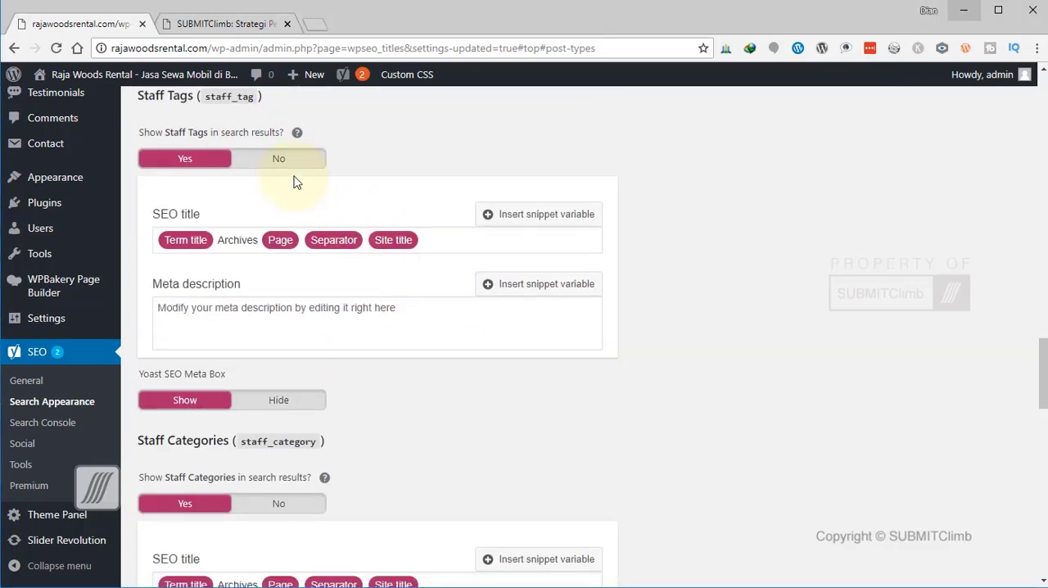
pyautogui.scroll(-2, 356, 295)
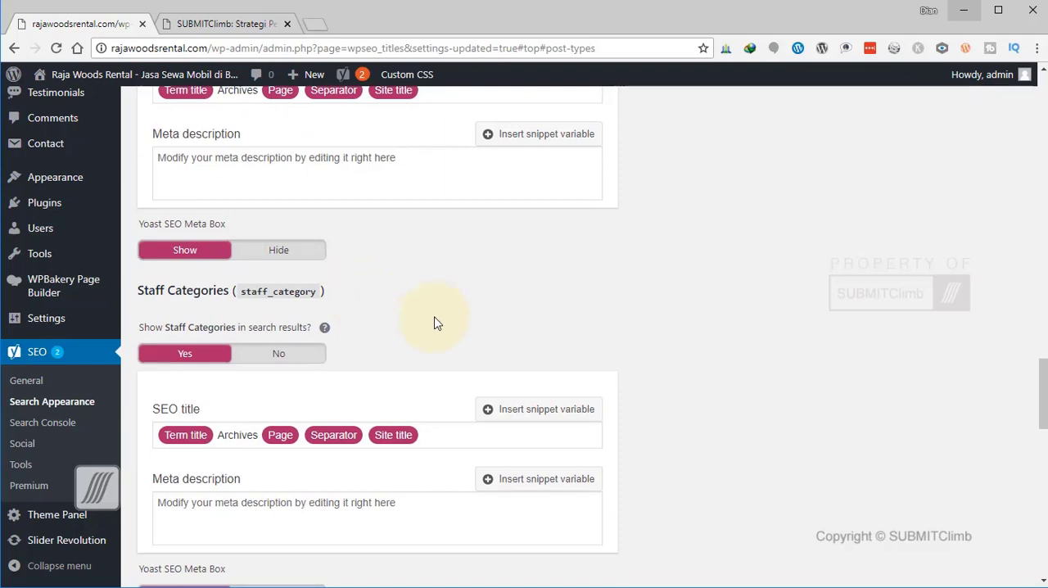
pyautogui.click(310, 363)
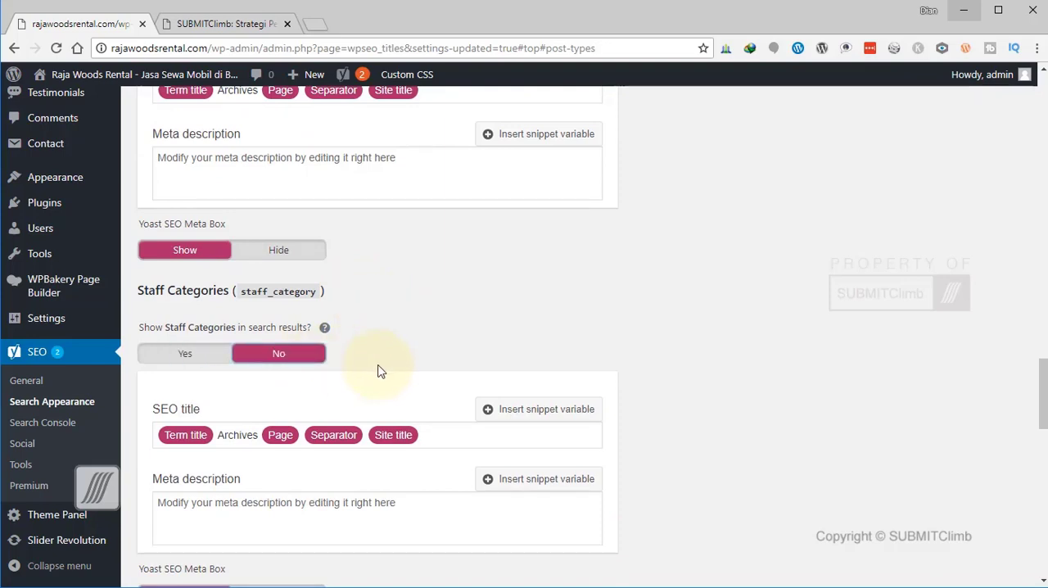
# Remove the Page and Separator variables from the Staff Categories SEO title, keeping Term title, Archives and Site title.
pyautogui.click(280, 435)
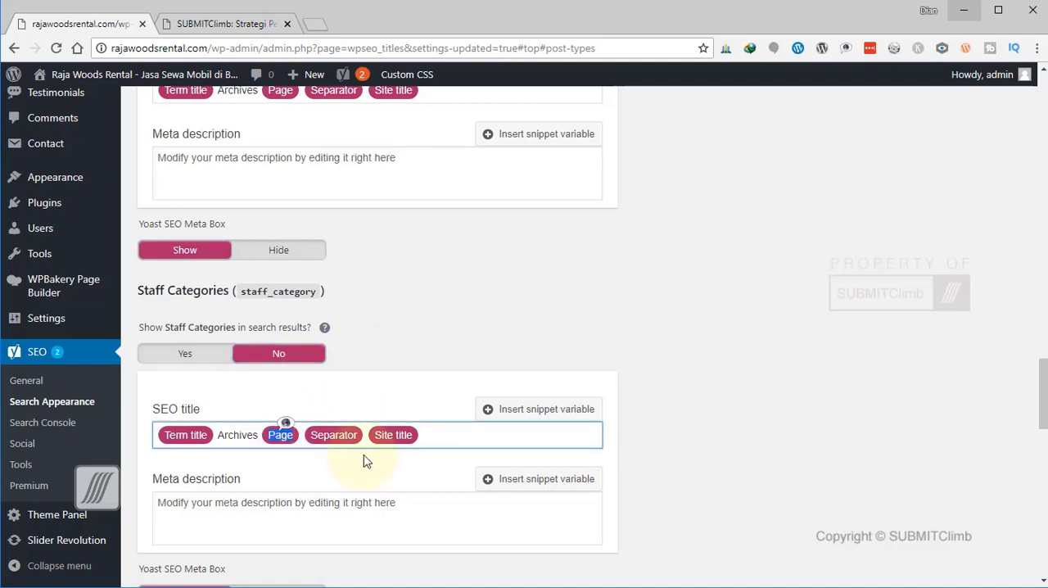
pyautogui.press('Delete')
pyautogui.press('Delete')
pyautogui.scroll(-4, 753, 437)
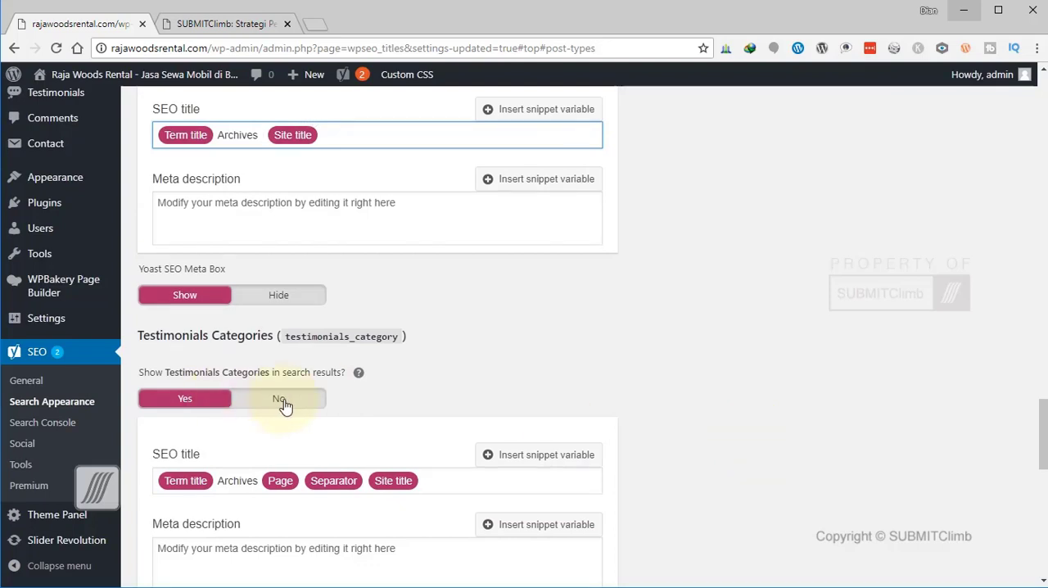
# Set Testimonials Categories to No for showing in search results.
pyautogui.scroll(-2, 289, 281)
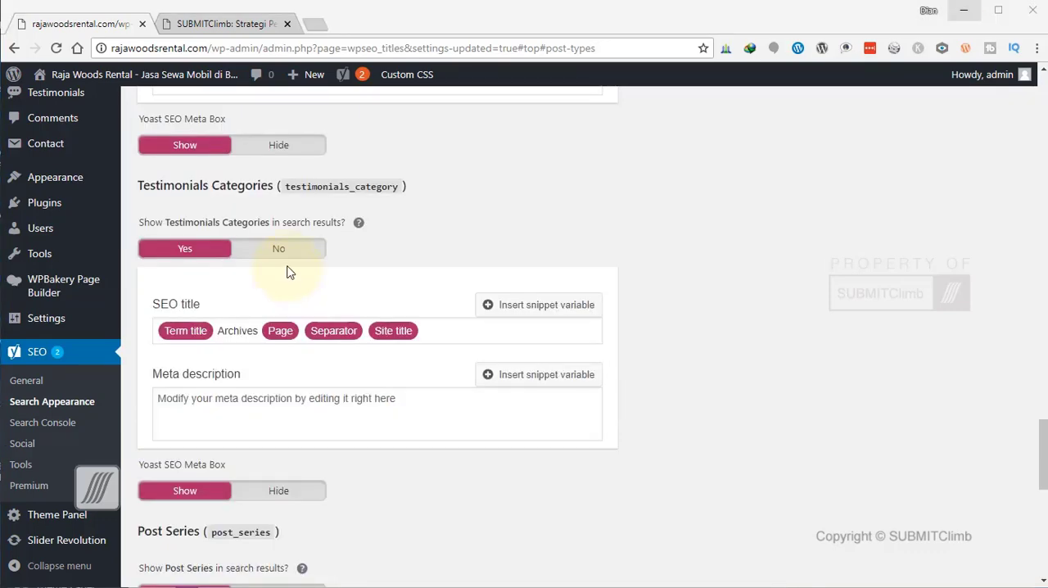
pyautogui.click(289, 251)
pyautogui.scroll(-1, 659, 408)
pyautogui.scroll(-3, 661, 410)
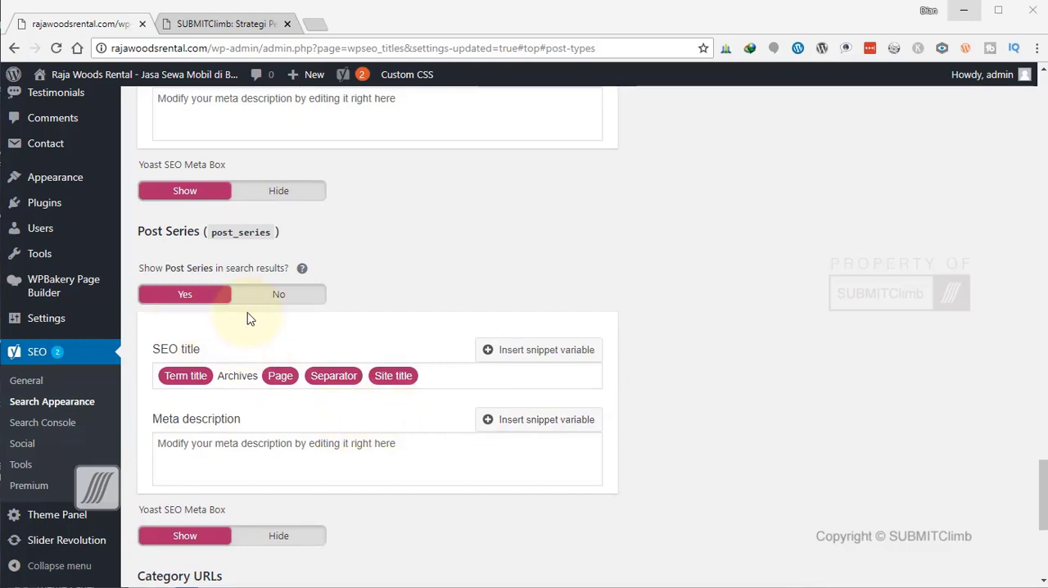
# Remove the Page and Separator variables from the Post Series SEO title and set the categories prefix in Category URLs to Remove.
pyautogui.click(279, 384)
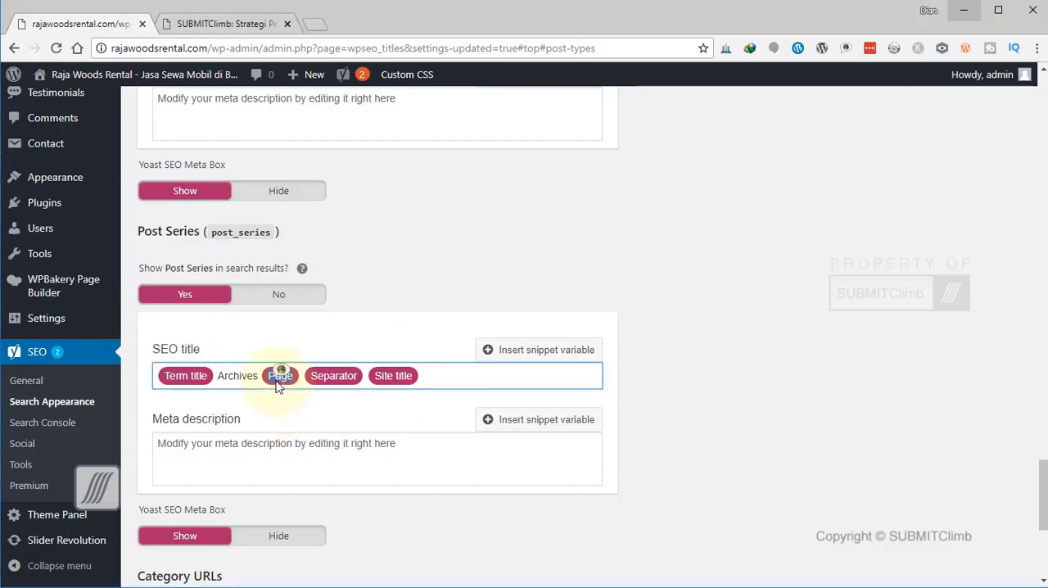
pyautogui.press('BackSpace')
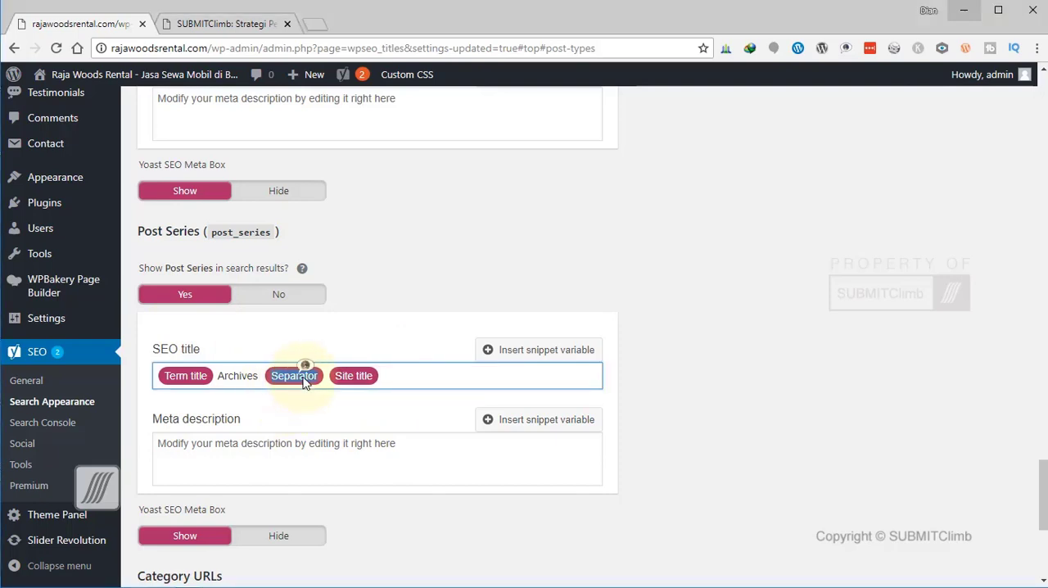
pyautogui.press('BackSpace')
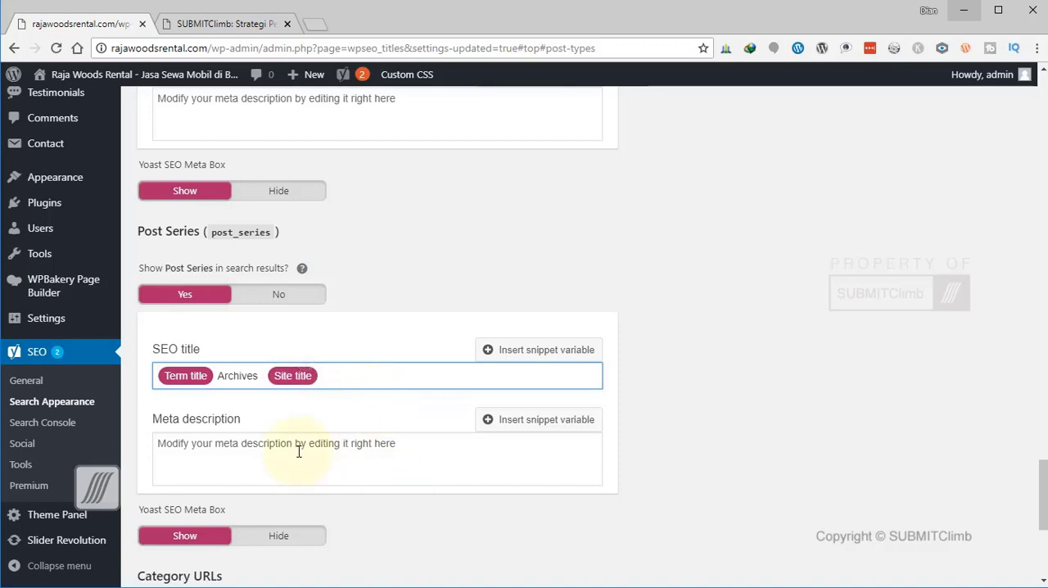
pyautogui.scroll(-2, 323, 452)
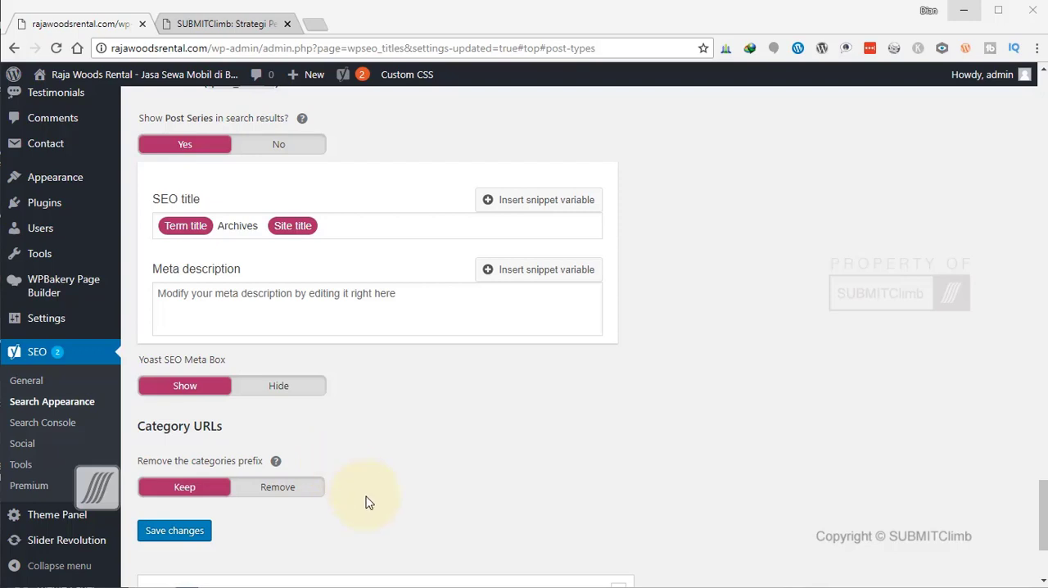
pyautogui.click(304, 490)
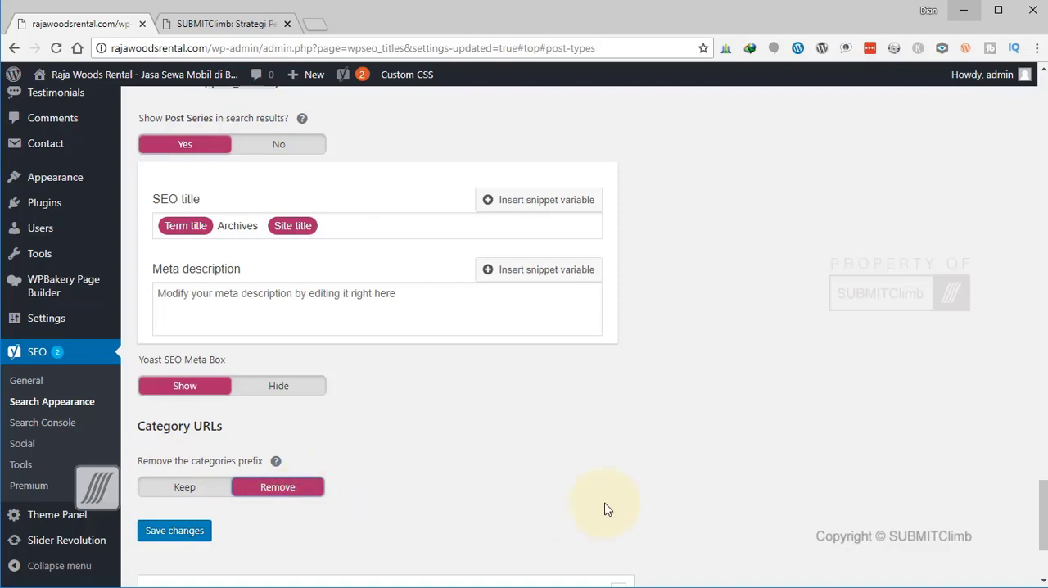
# Review the taxonomy settings from Categories through Post Series and save the changes.
pyautogui.scroll(4, 600, 507)
pyautogui.scroll(7, 600, 507)
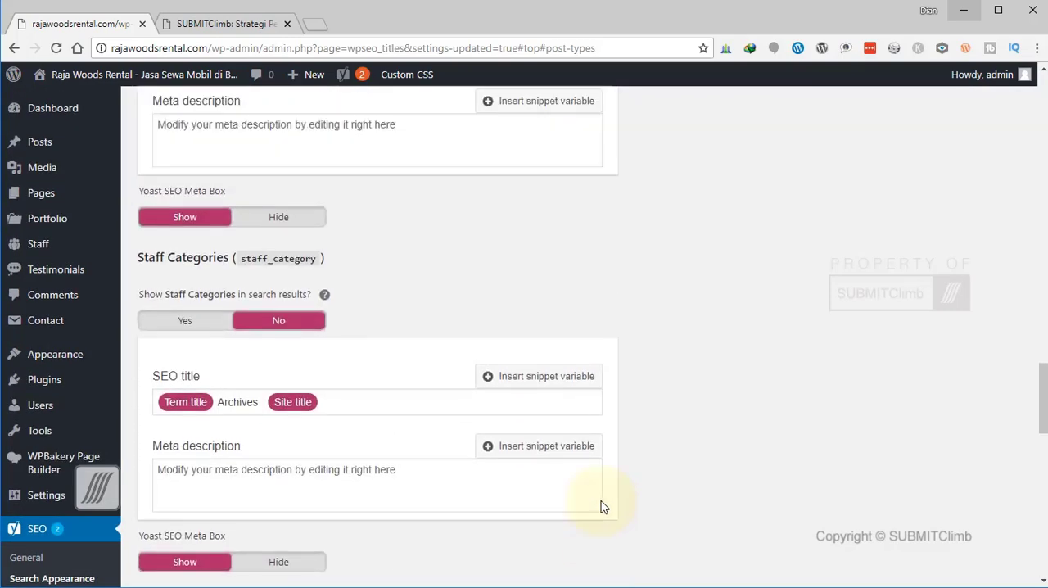
pyautogui.scroll(6, 210, 276)
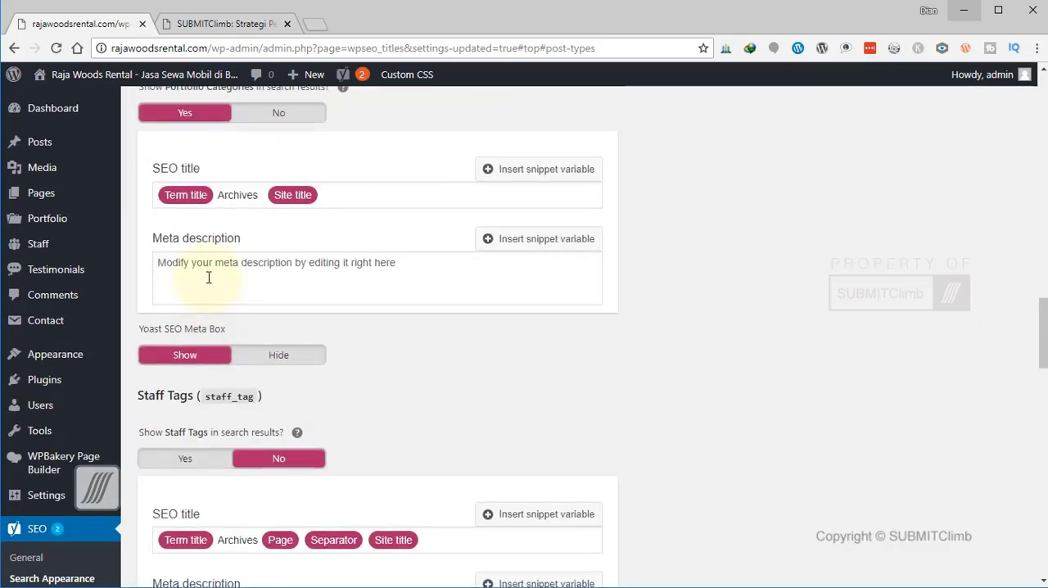
pyautogui.scroll(18, 217, 354)
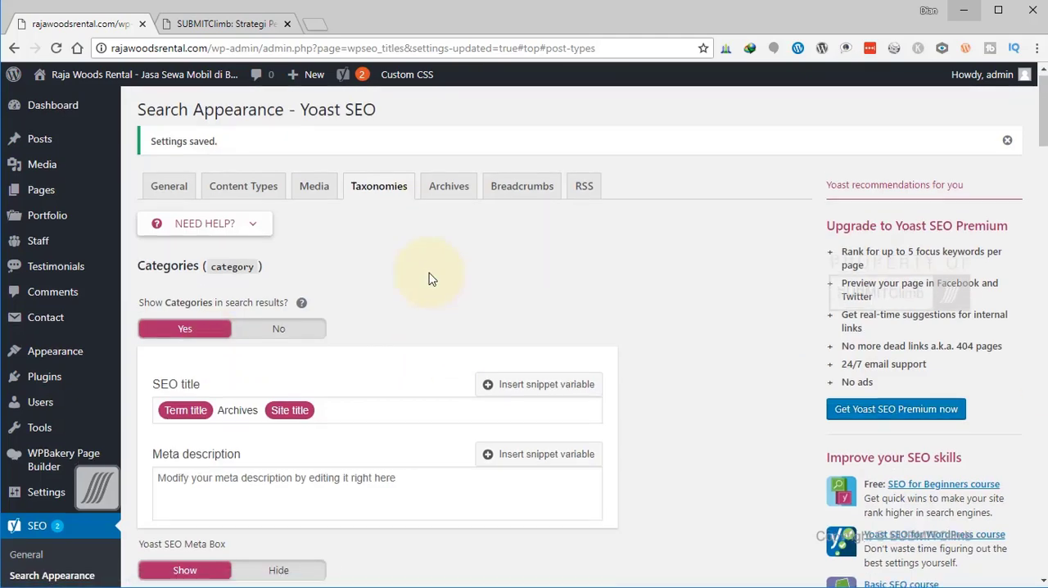
pyautogui.scroll(-2, 432, 276)
pyautogui.scroll(2, 431, 271)
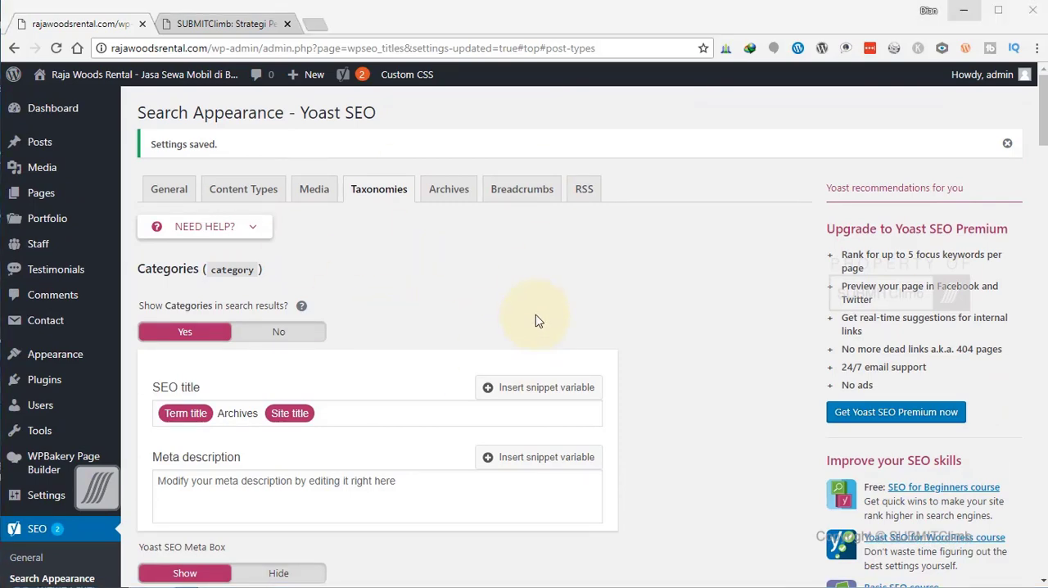
pyautogui.scroll(-4, 538, 321)
pyautogui.scroll(-2, 426, 352)
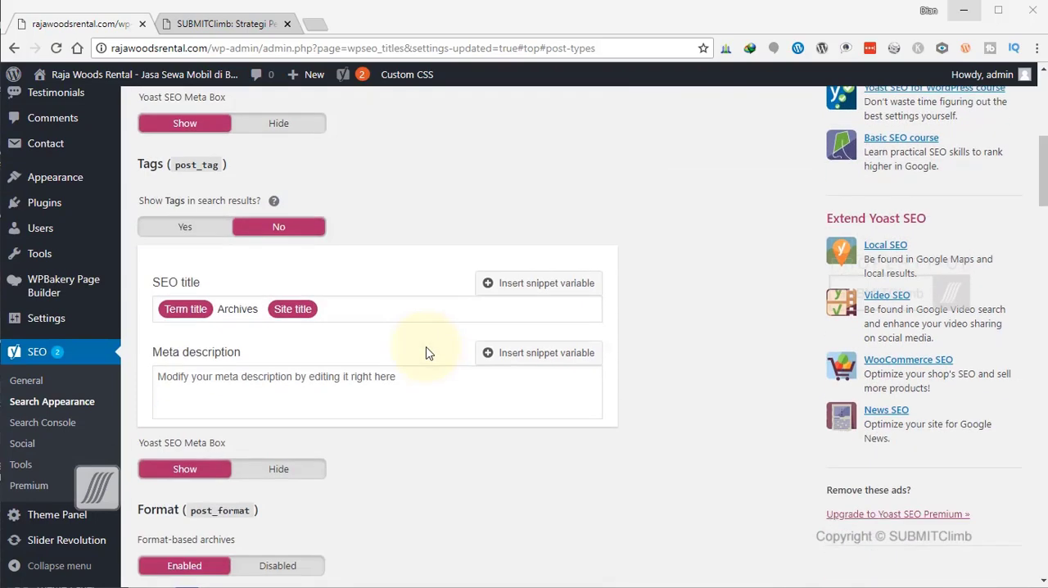
pyautogui.scroll(1, 426, 352)
pyautogui.scroll(-3, 426, 352)
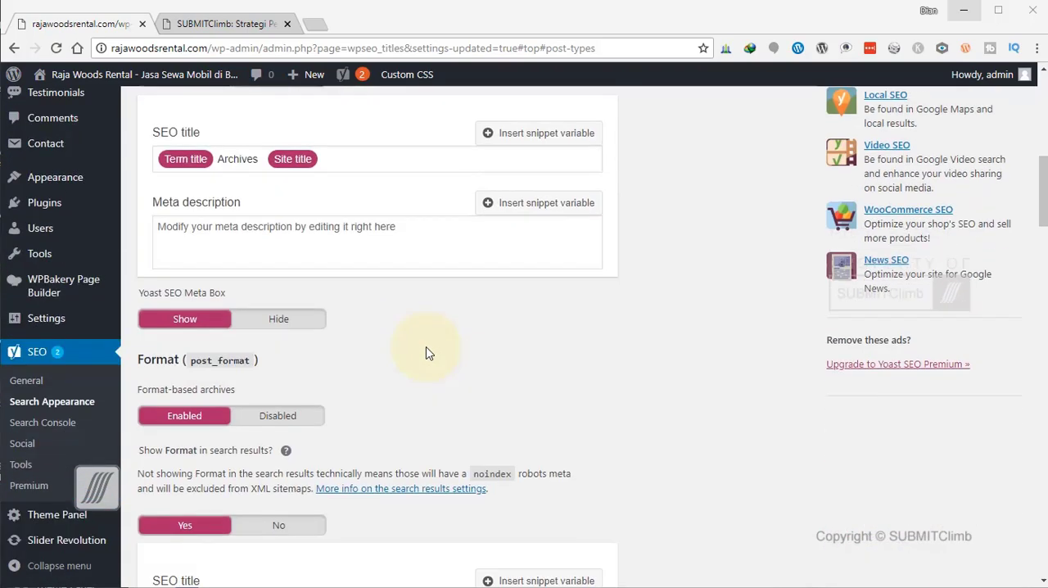
pyautogui.scroll(-10, 426, 352)
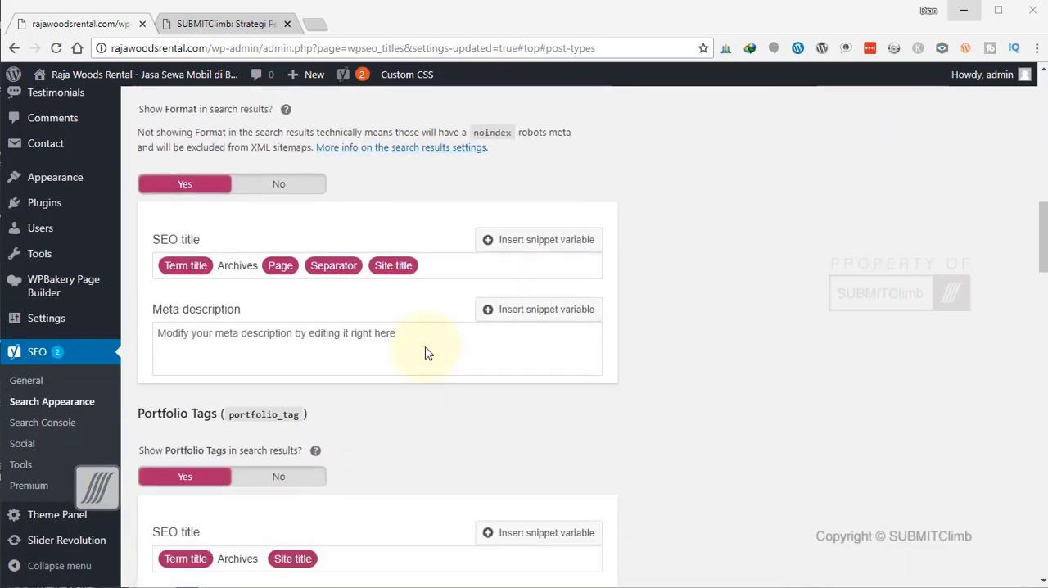
pyautogui.scroll(-15, 425, 352)
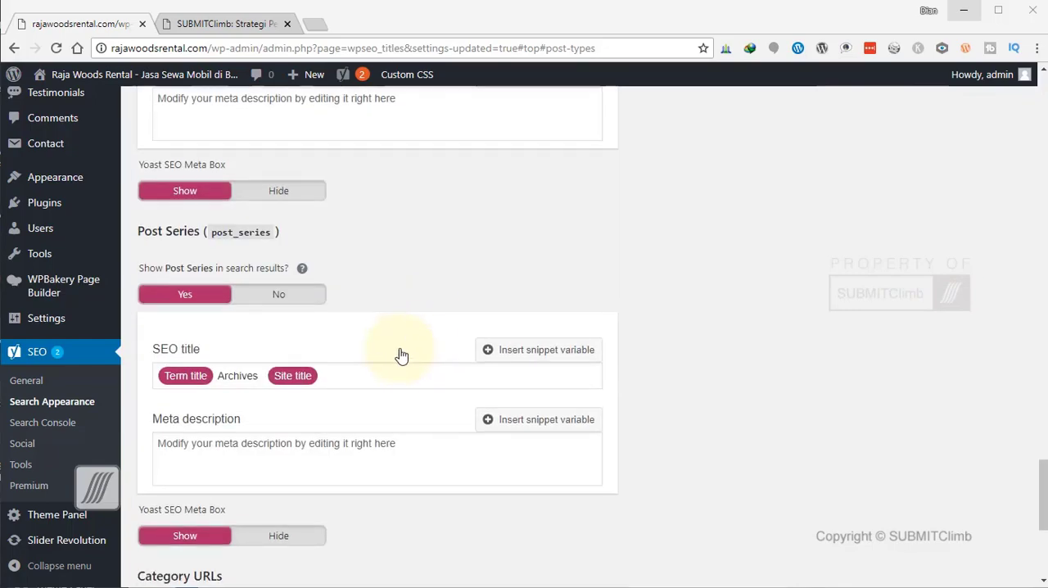
pyautogui.click(204, 358)
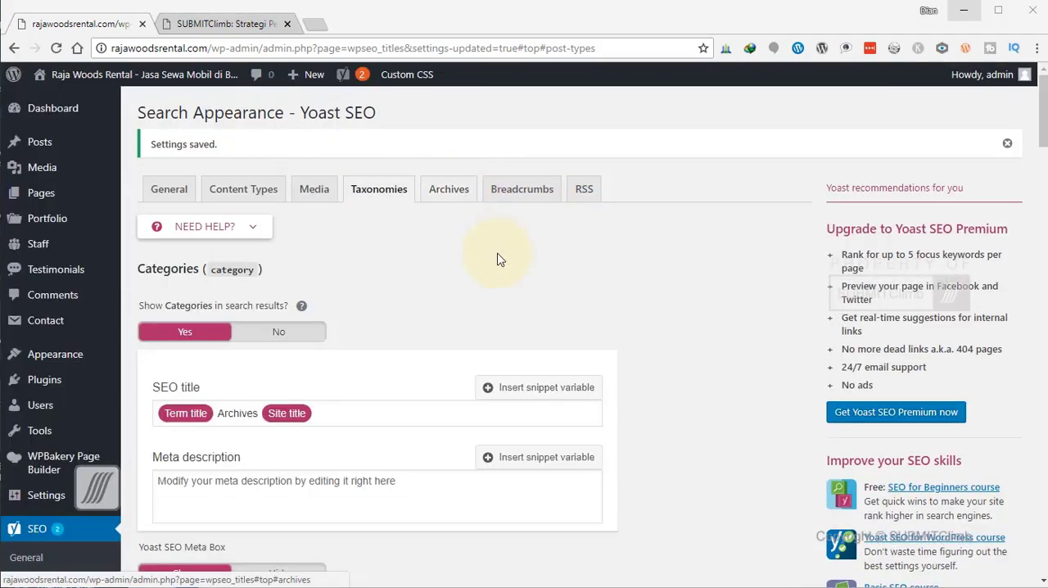
# Set author archives and date archives to Disabled in the Archives settings and save the changes.
pyautogui.click(455, 200)
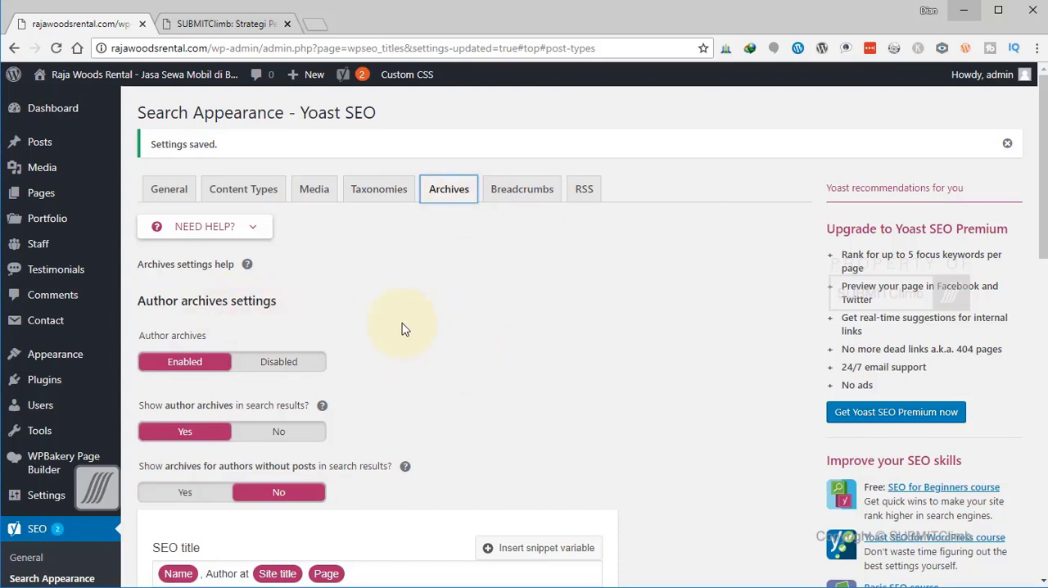
pyautogui.click(287, 362)
pyautogui.scroll(-2, 459, 366)
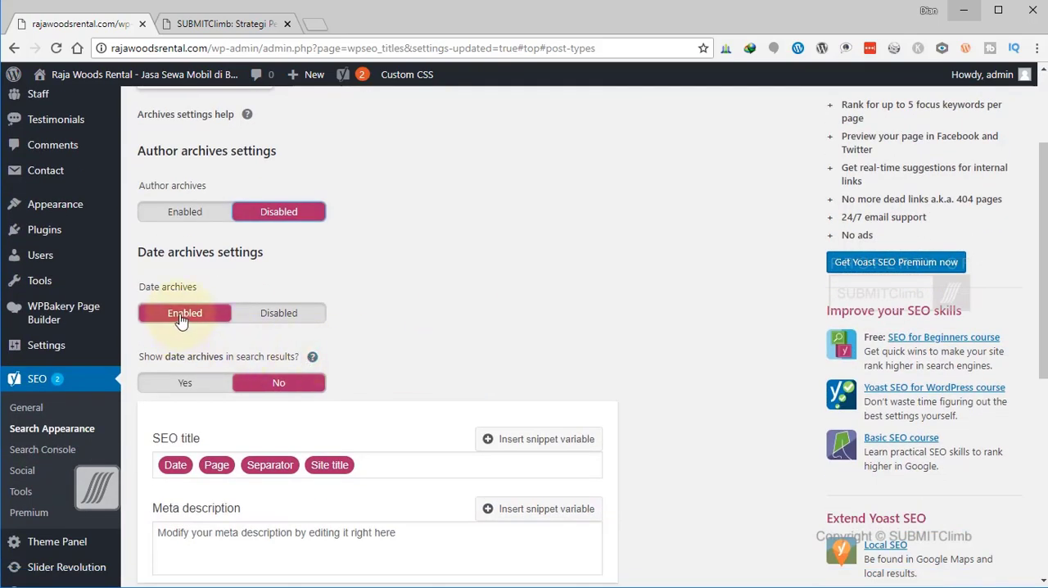
pyautogui.click(290, 321)
pyautogui.scroll(-2, 459, 344)
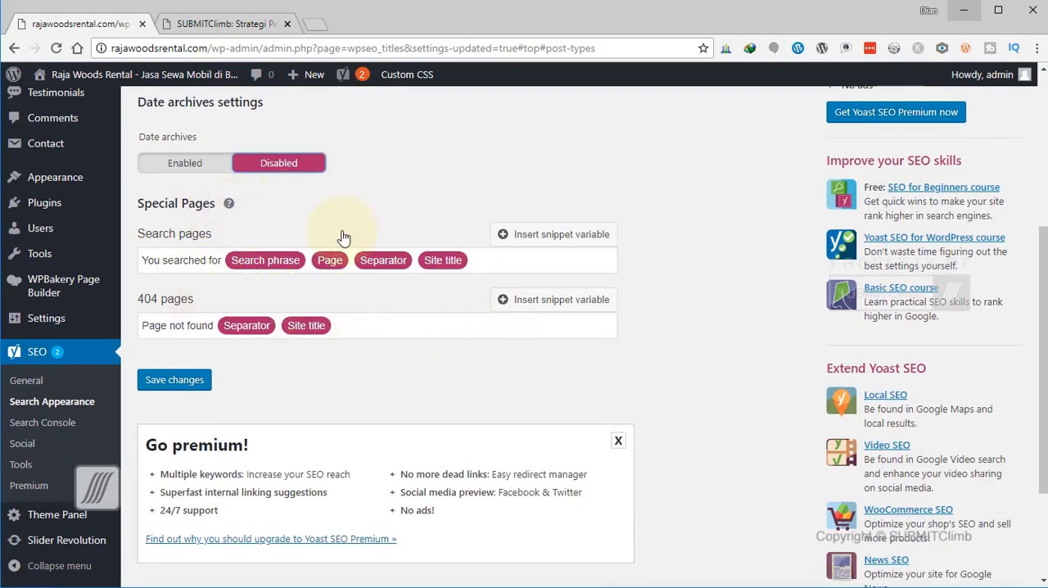
pyautogui.click(174, 381)
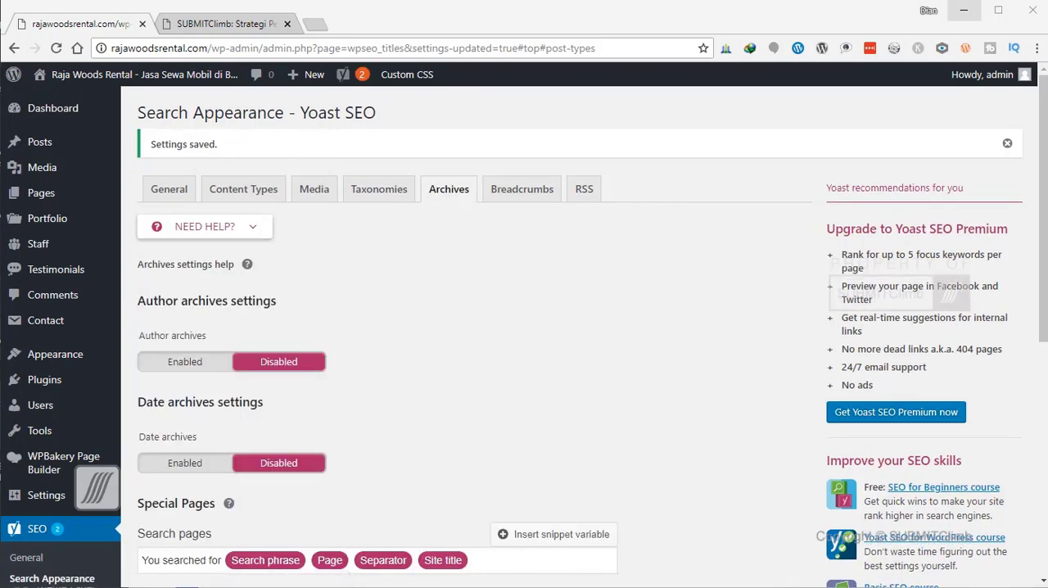
pyautogui.scroll(-6, 603, 390)
pyautogui.scroll(6, 603, 392)
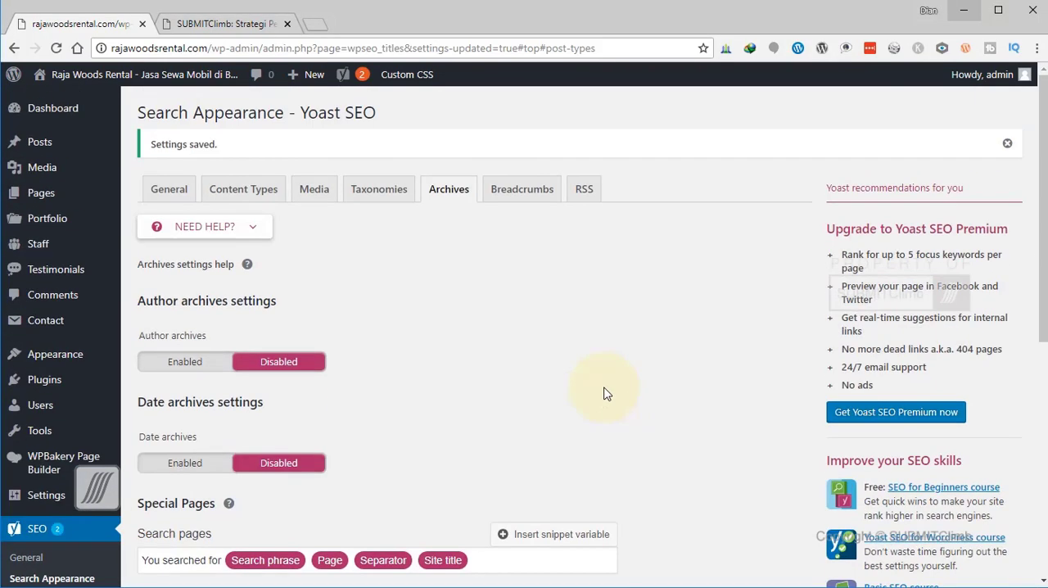
# Look through the Breadcrumbs and RSS feed settings and save them with their existing values.
pyautogui.click(528, 204)
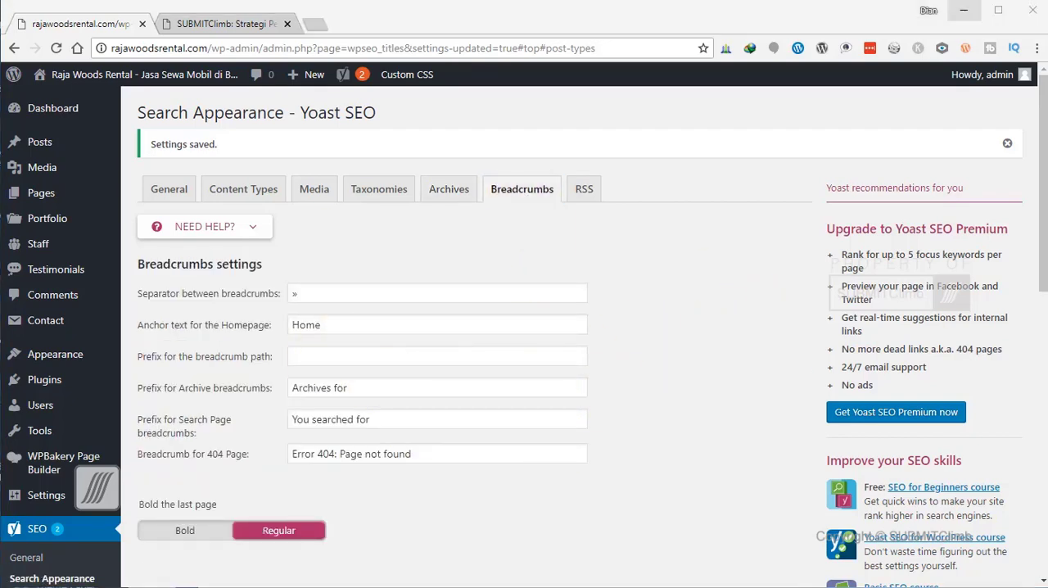
pyautogui.click(584, 189)
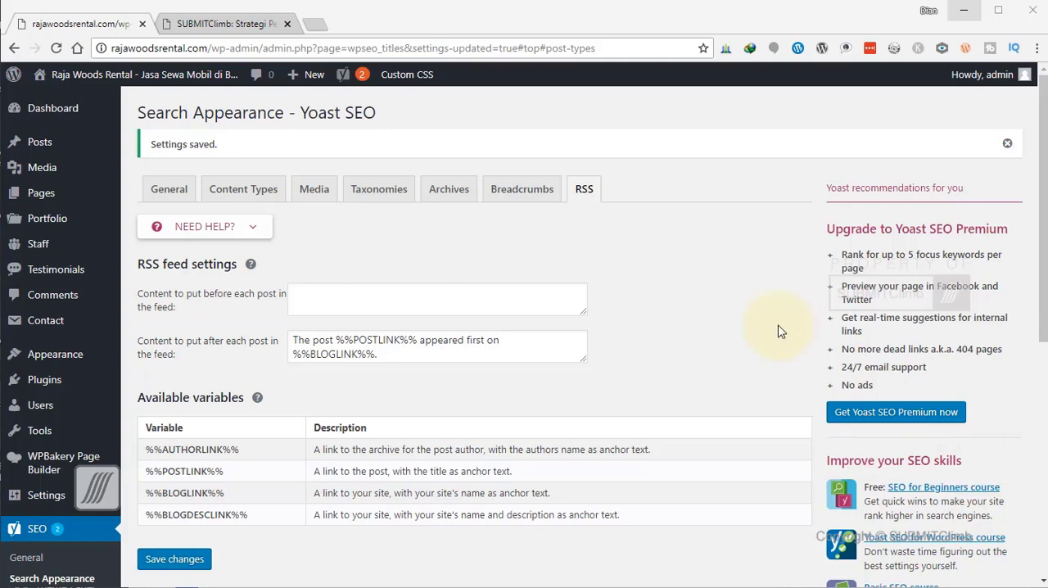
pyautogui.click(737, 282)
pyautogui.scroll(-4, 732, 276)
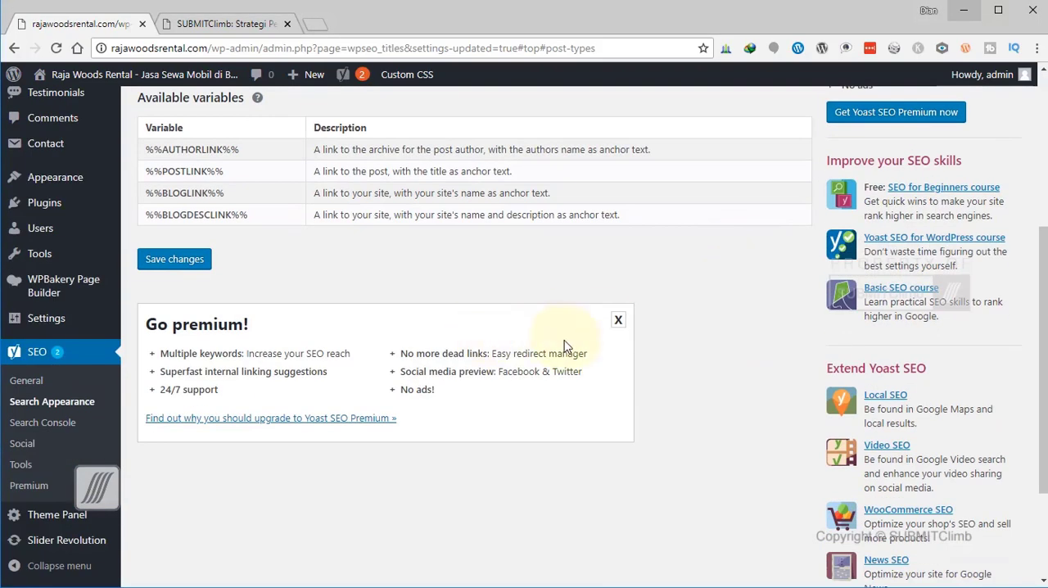
pyautogui.click(166, 259)
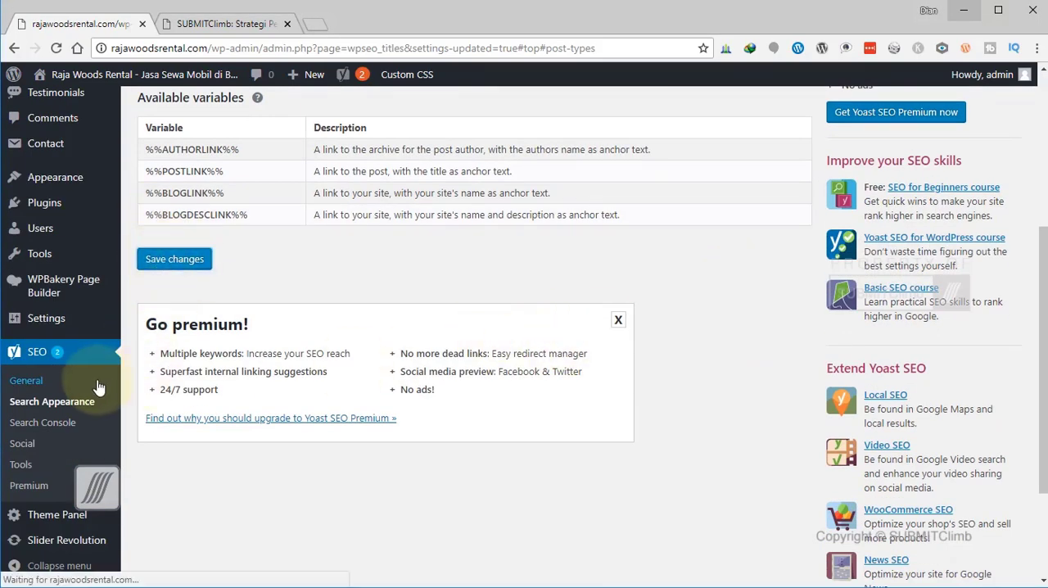
# Open the Yoast SEO Search Console settings and examine the Google authorization options.
pyautogui.click(72, 423)
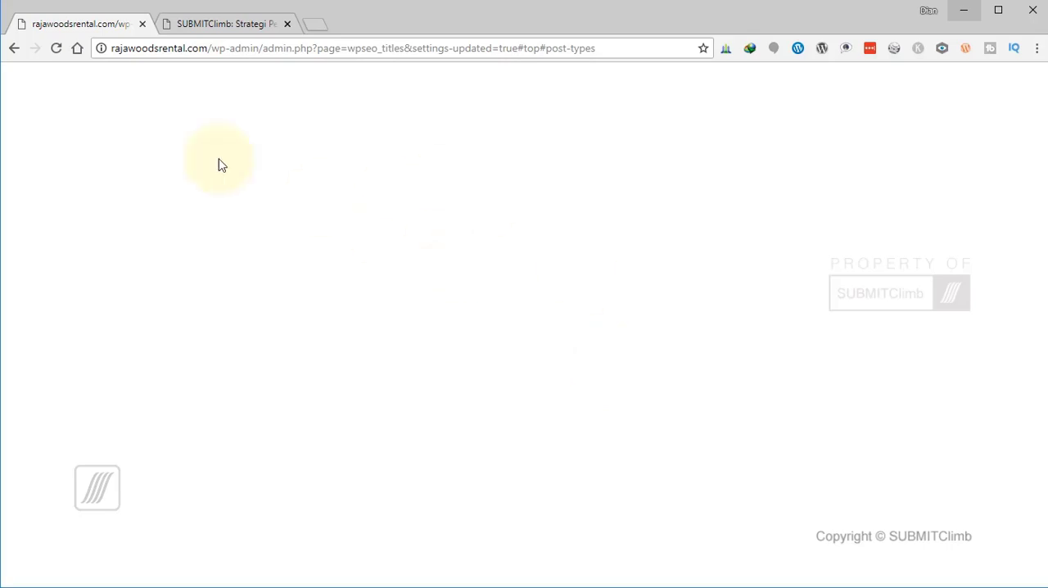
pyautogui.scroll(-3, 435, 258)
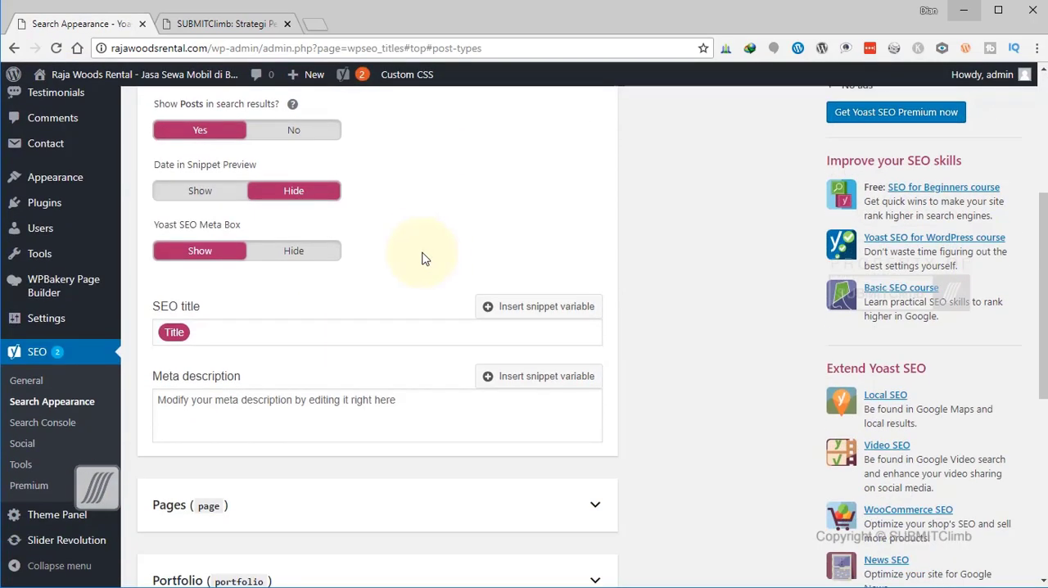
pyautogui.click(62, 434)
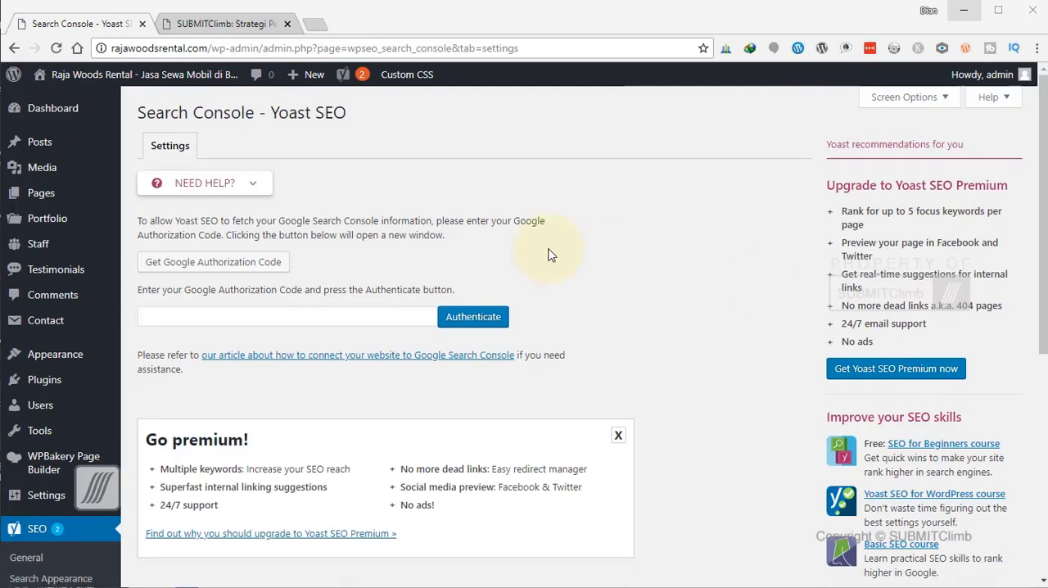
pyautogui.scroll(-2, 330, 319)
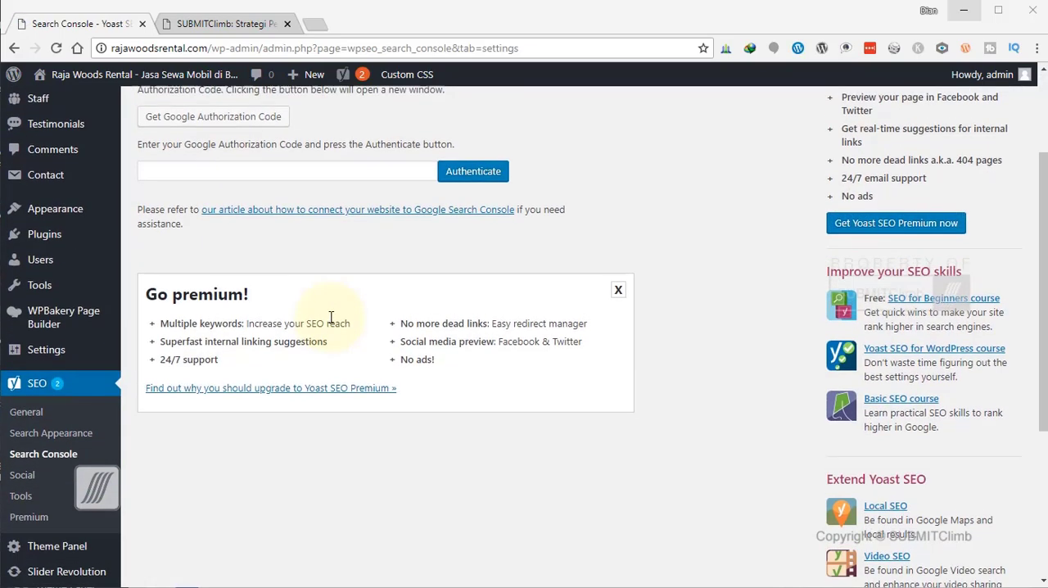
# Open the Yoast SEO Social settings and look over the social profile fields and the Facebook options.
pyautogui.scroll(2, 330, 319)
pyautogui.scroll(-4, 331, 317)
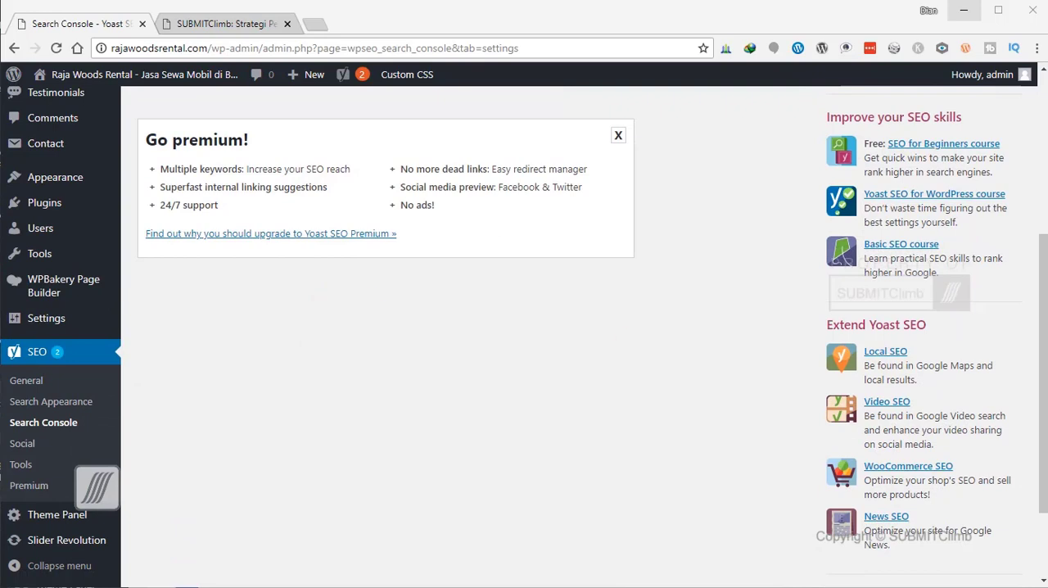
pyautogui.click(27, 444)
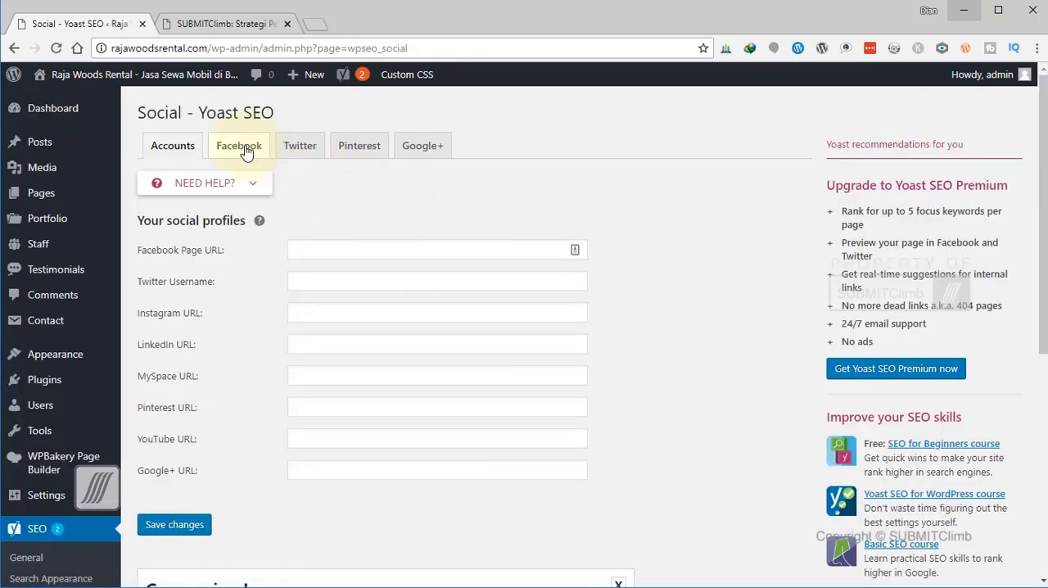
pyautogui.click(246, 151)
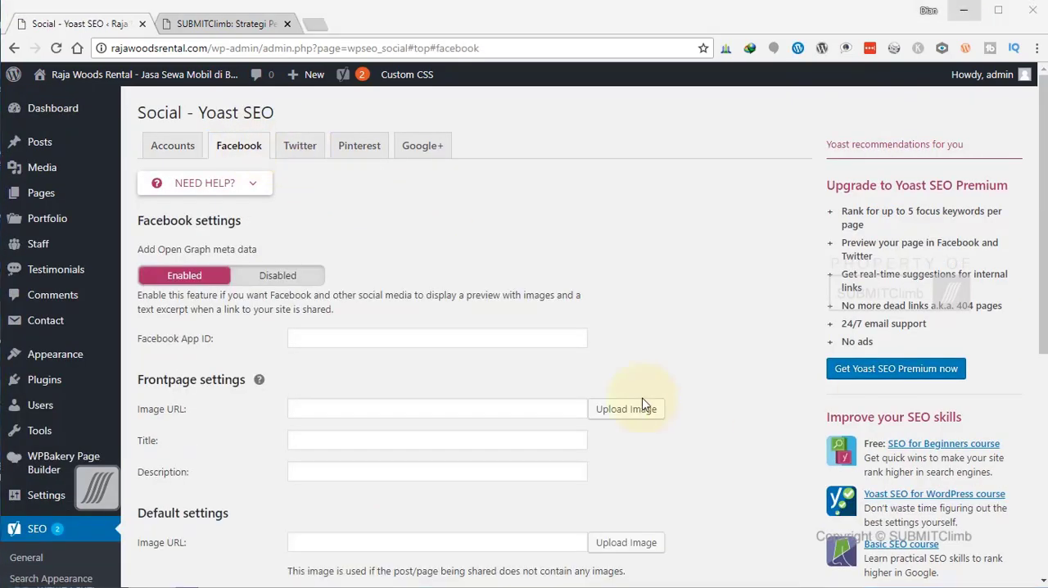
pyautogui.scroll(-3, 527, 330)
pyautogui.scroll(3, 416, 262)
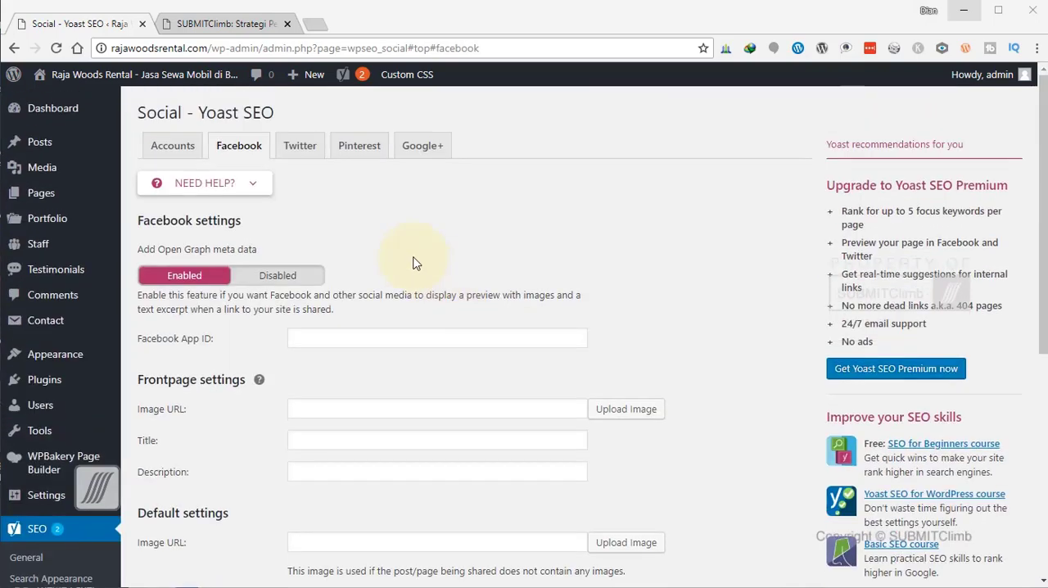
# Look through the Twitter, Pinterest and Google+ sections of the Social settings.
pyautogui.click(300, 147)
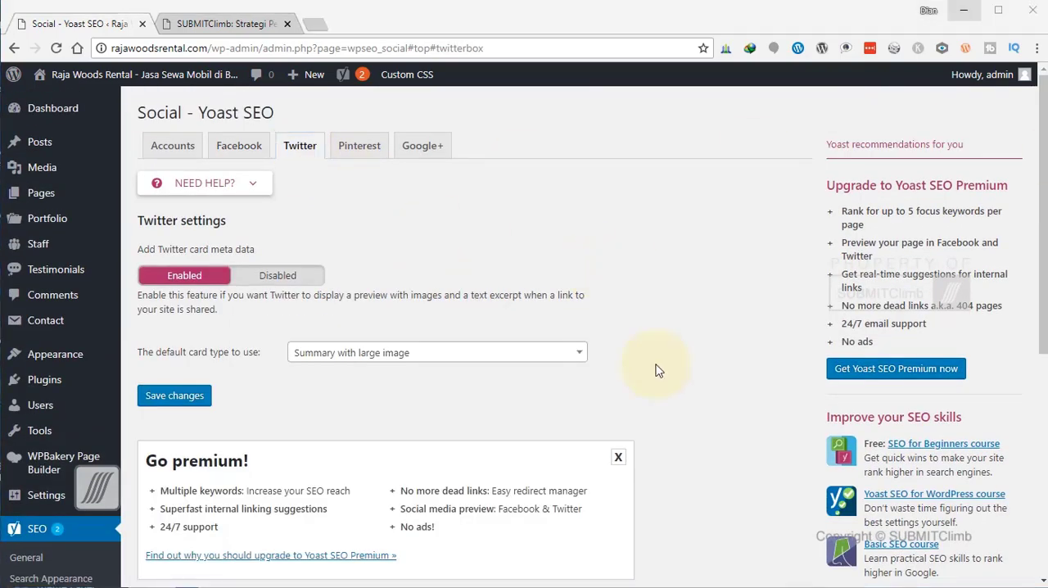
pyautogui.scroll(-2, 361, 405)
pyautogui.scroll(2, 358, 406)
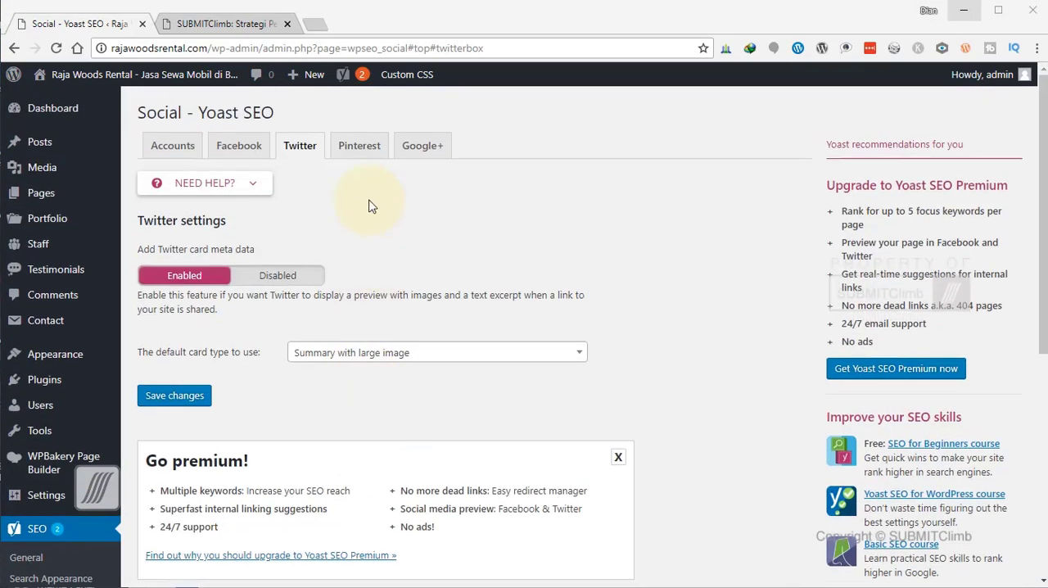
pyautogui.click(359, 145)
pyautogui.click(434, 156)
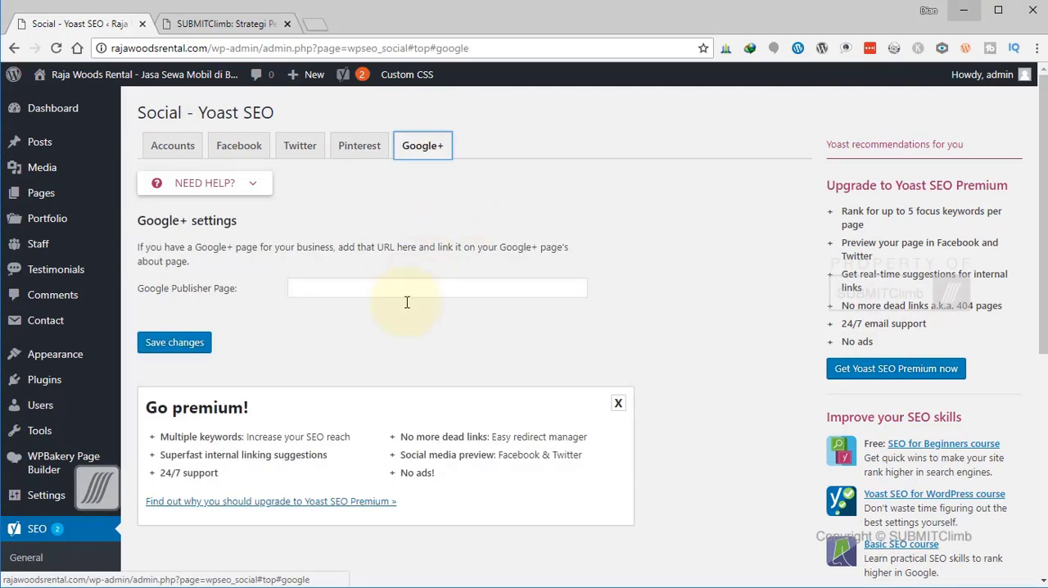
pyautogui.scroll(-2, 376, 413)
pyautogui.scroll(2, 402, 414)
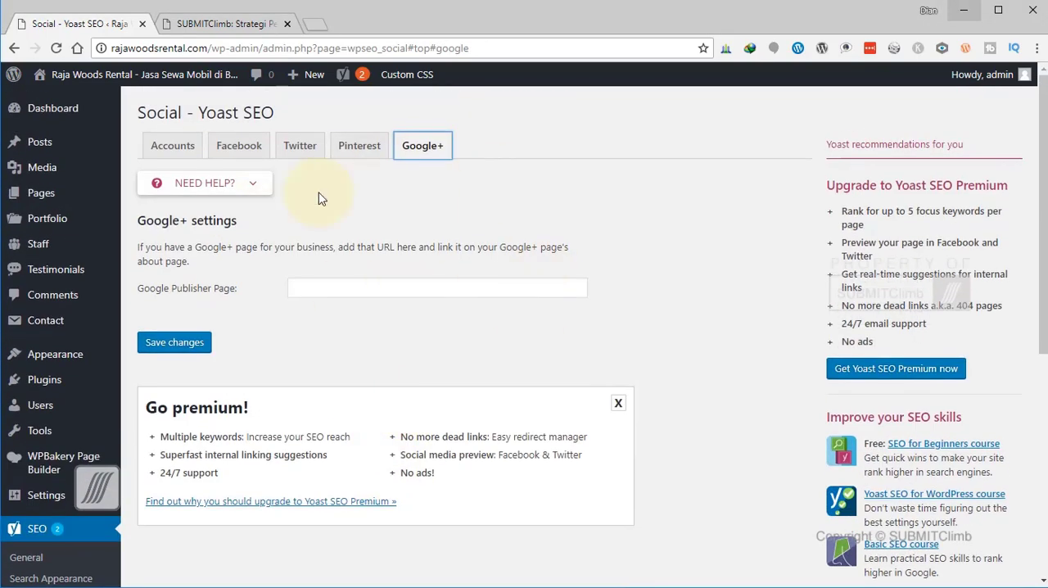
# Open the Yoast SEO Tools page and review the built-in tools, including import/export, file editor and bulk editor.
pyautogui.scroll(-4, 303, 344)
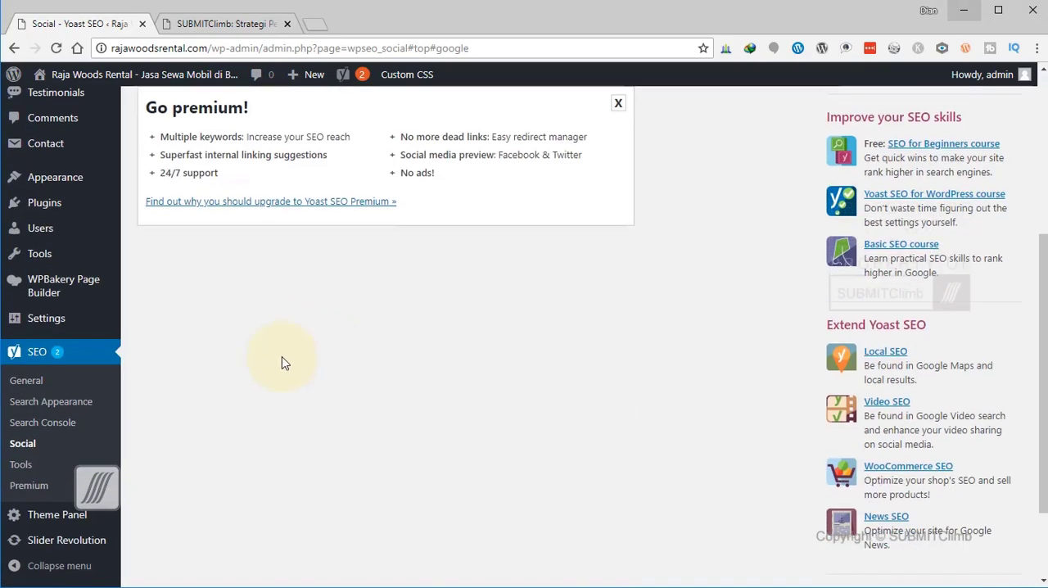
pyautogui.click(23, 464)
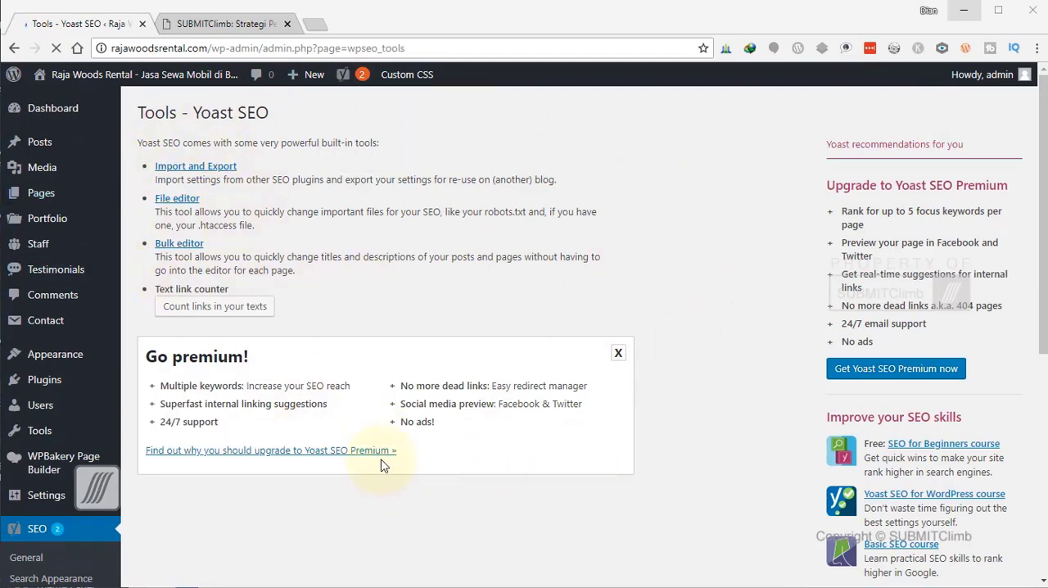
pyautogui.scroll(-2, 381, 460)
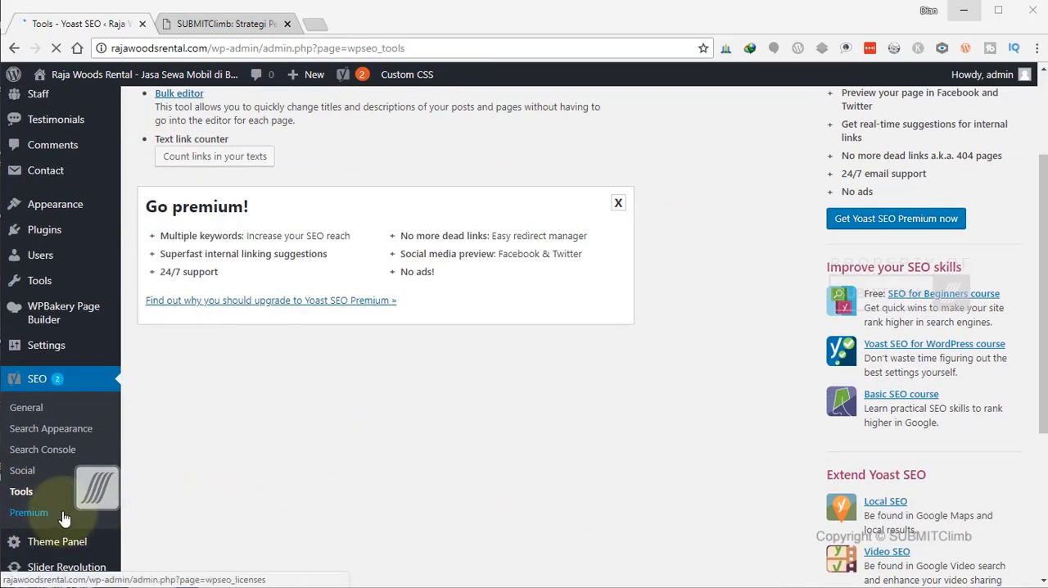
pyautogui.scroll(1, 400, 509)
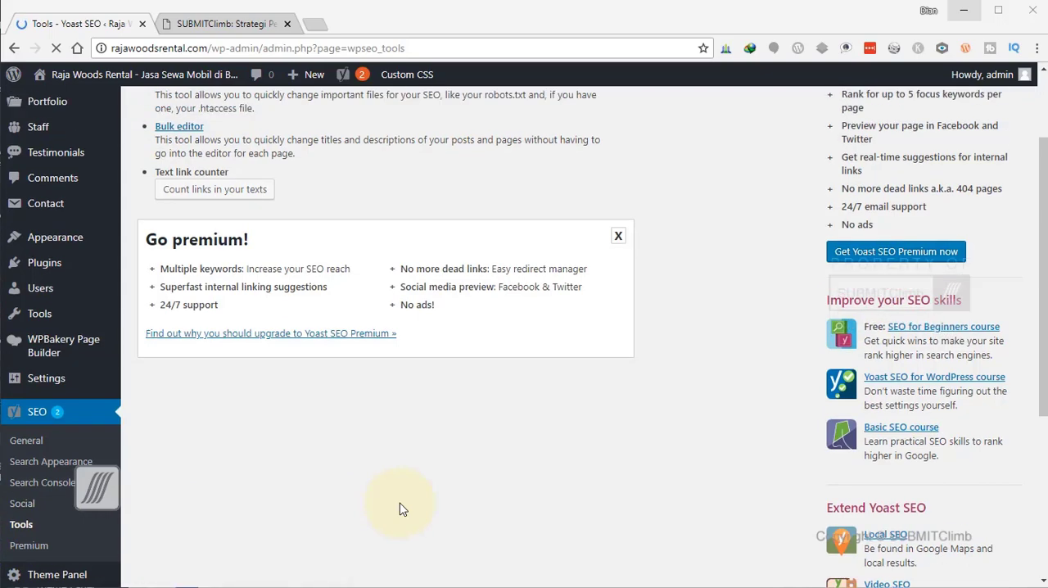
pyautogui.scroll(1, 401, 504)
pyautogui.scroll(-2, 210, 532)
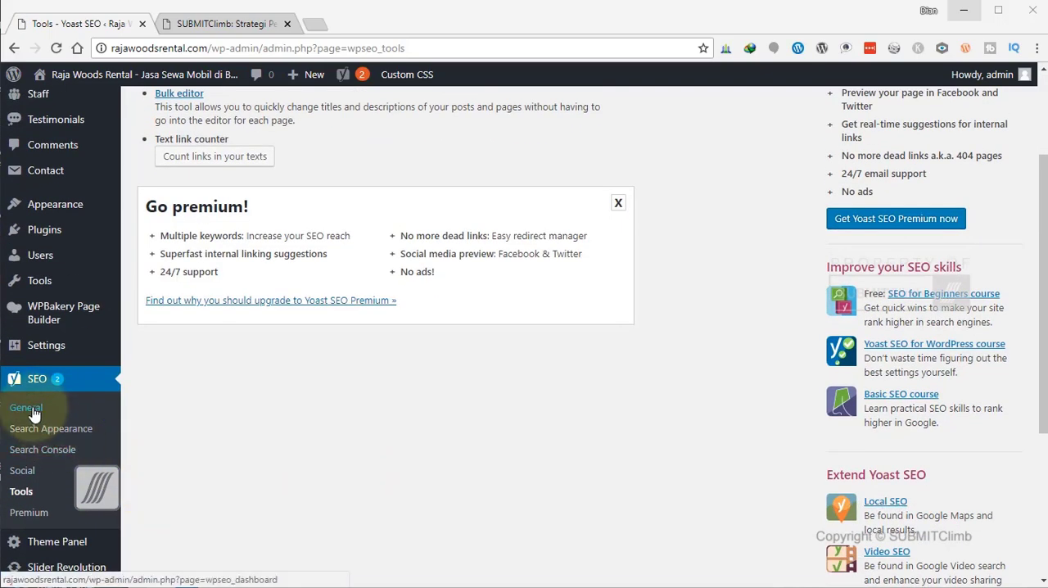
# Return to the Yoast SEO General settings and review the Dashboard, Features and Webmaster Tools sections.
pyautogui.click(33, 413)
pyautogui.scroll(-4, 538, 464)
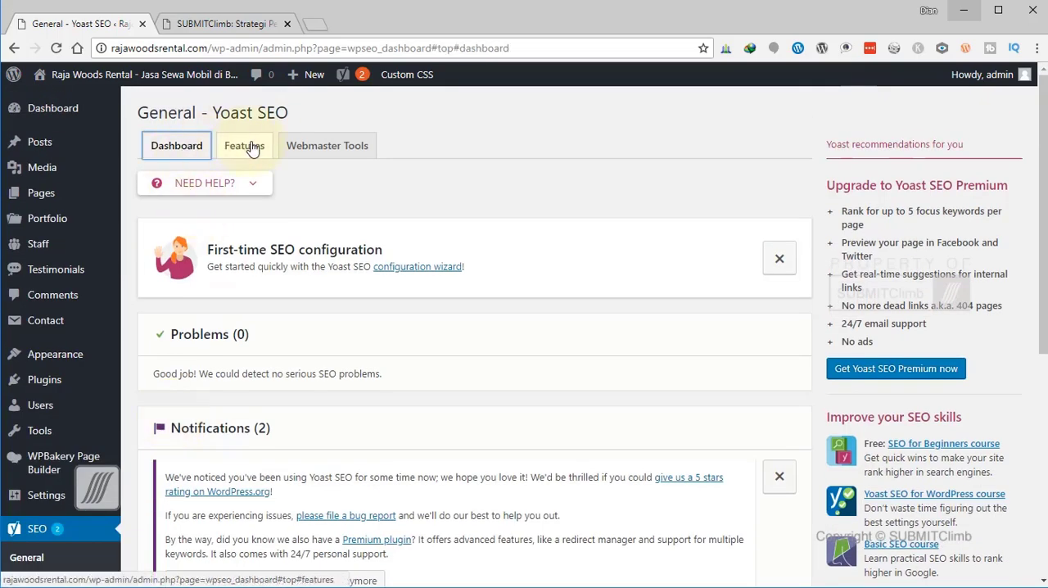
pyautogui.click(246, 146)
pyautogui.click(338, 149)
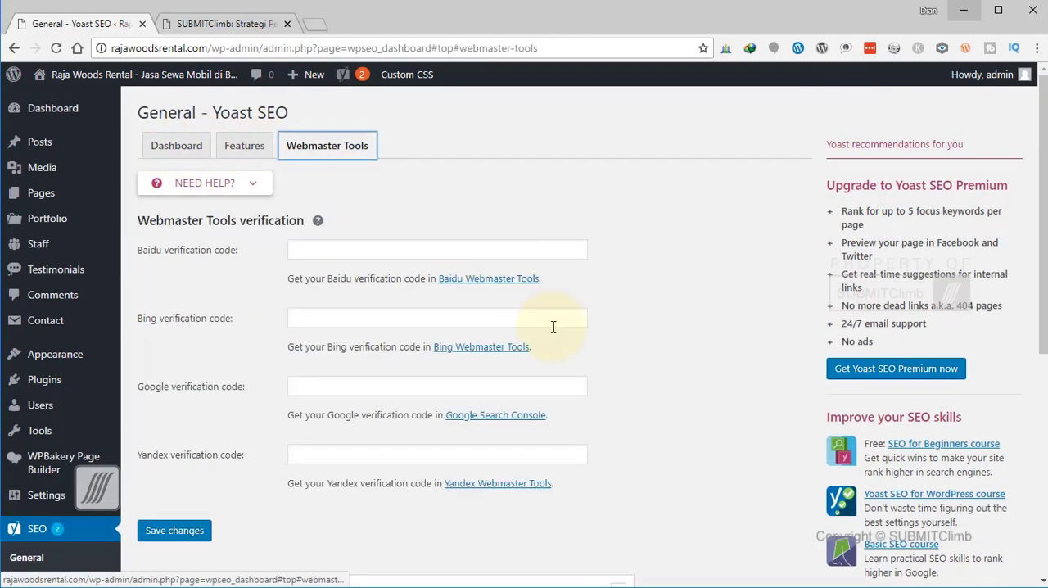
pyautogui.click(180, 529)
# Reopen the general Search Appearance settings, show the Homepage help text and examine the title separator, homepage and Knowledge Graph options.
pyautogui.scroll(-2, 131, 418)
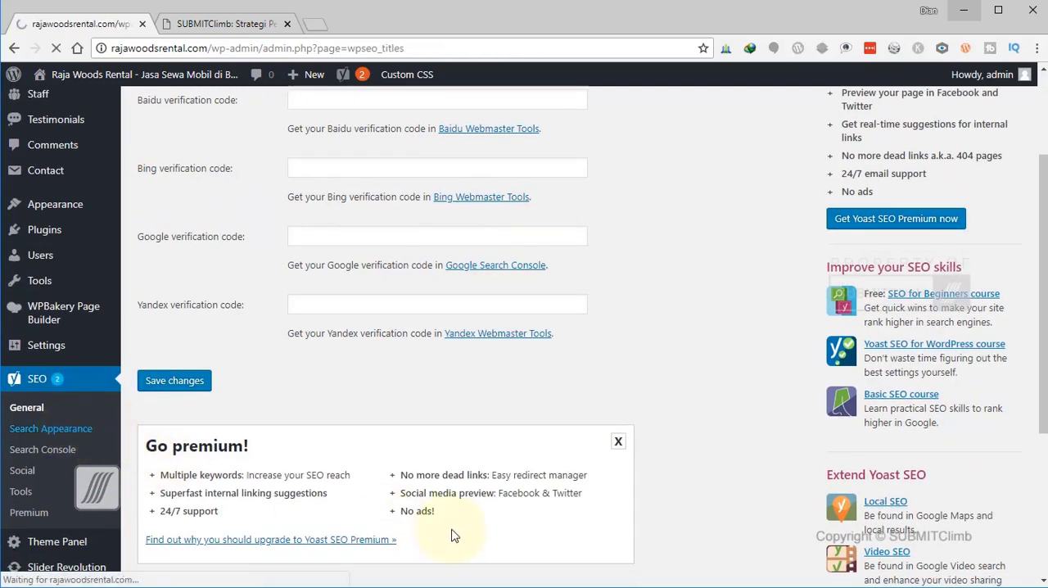
pyautogui.scroll(-2, 399, 390)
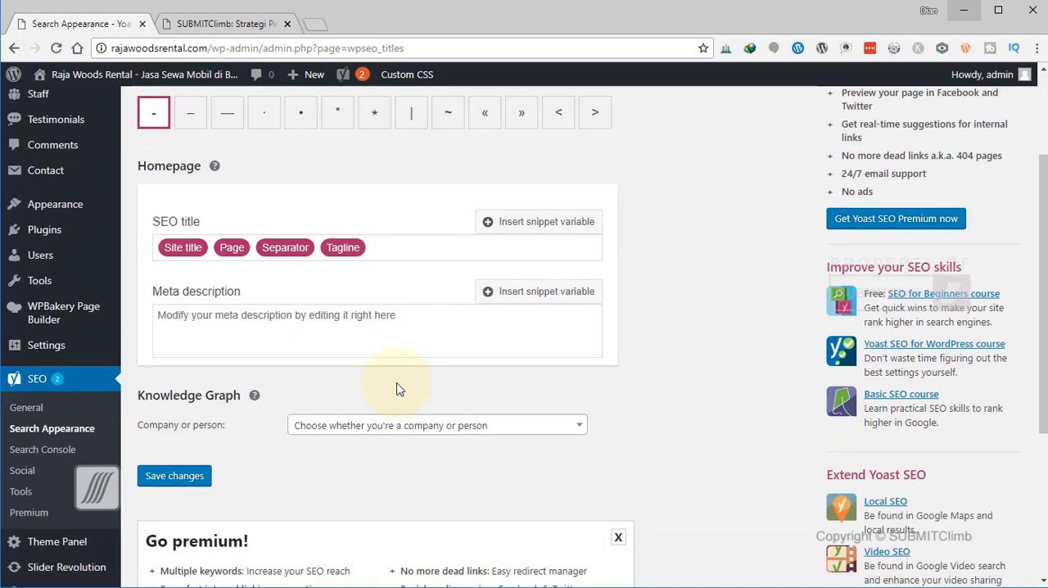
pyautogui.scroll(2, 398, 390)
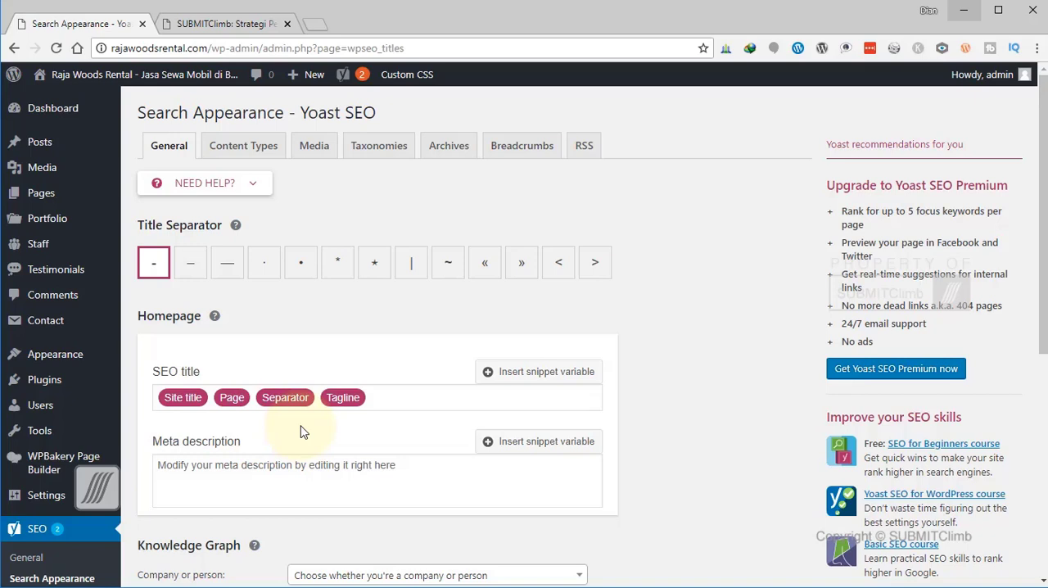
pyautogui.click(214, 316)
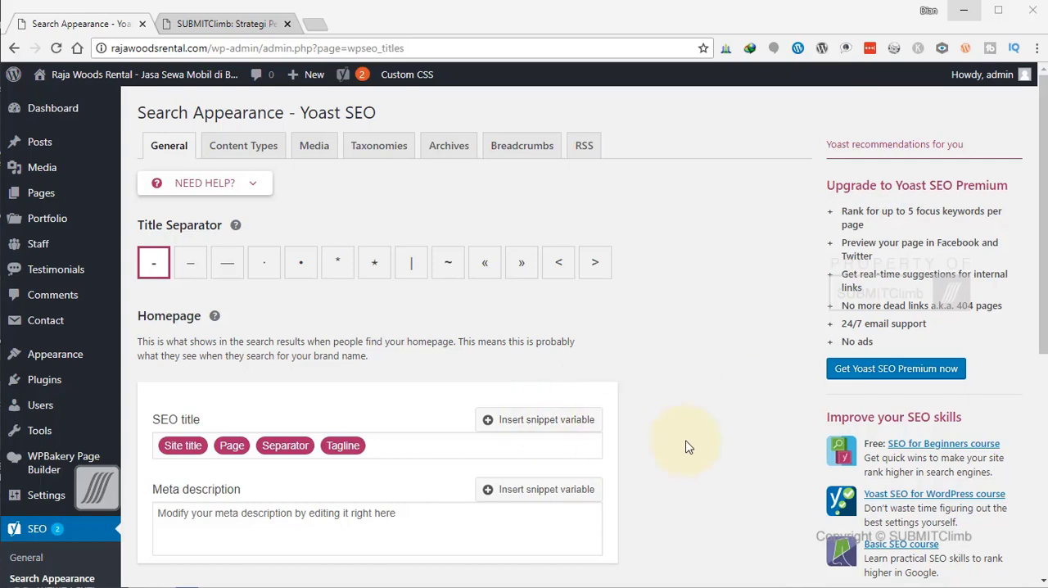
pyautogui.scroll(-2, 688, 447)
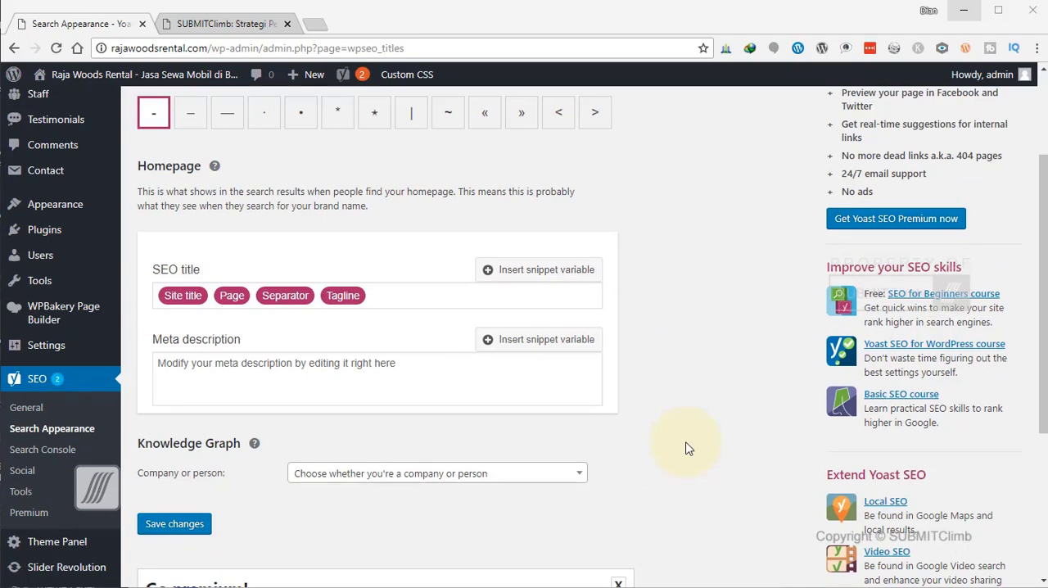
pyautogui.scroll(2, 688, 448)
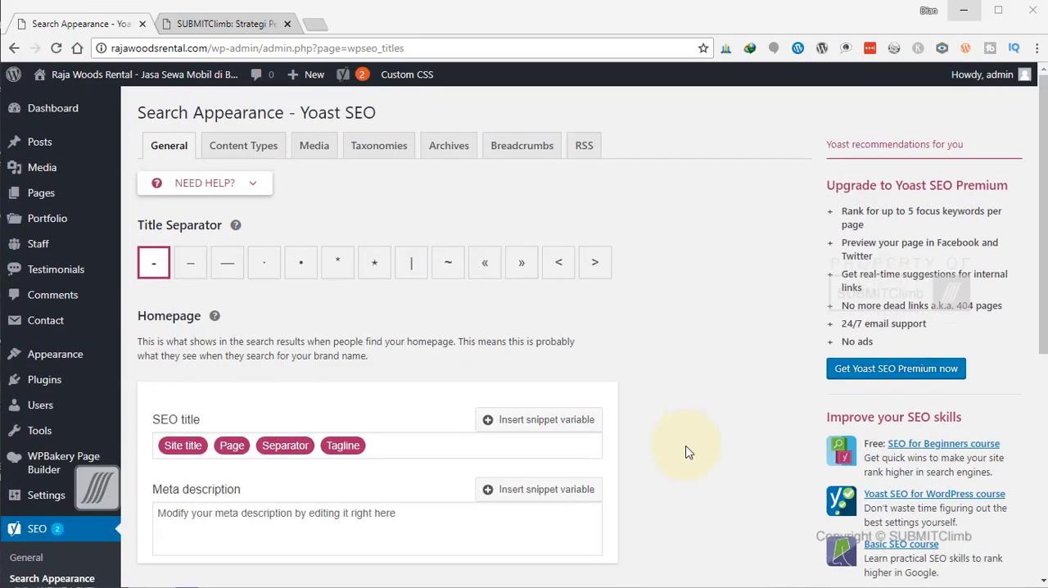